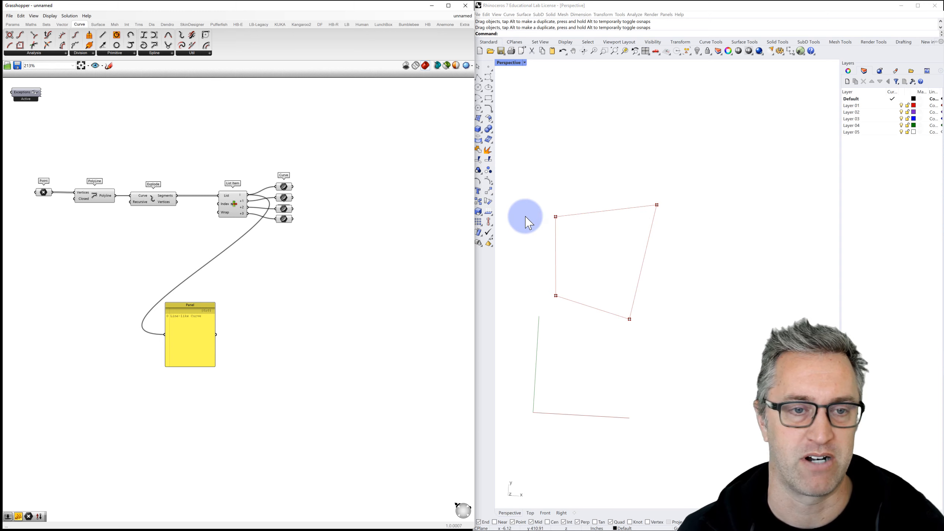
# Step: Drag the polyline's top-right and bottom-right corners outward so its right side is wider and taller
pyautogui.moveTo(658, 205); pyautogui.dragTo(668, 208)
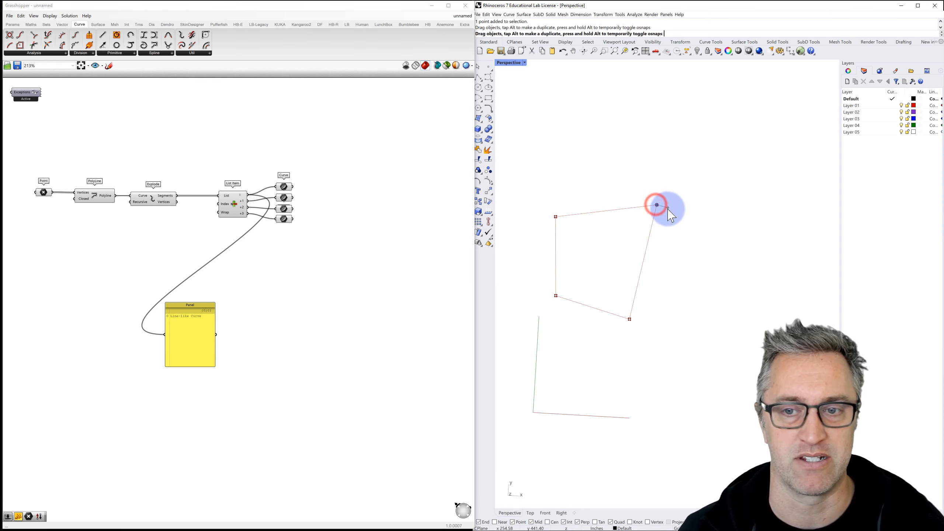
pyautogui.moveTo(629, 319)
pyautogui.mouseDown()
pyautogui.moveTo(644, 328)
pyautogui.moveTo(640, 306)
pyautogui.moveTo(642, 320)
pyautogui.mouseUp()
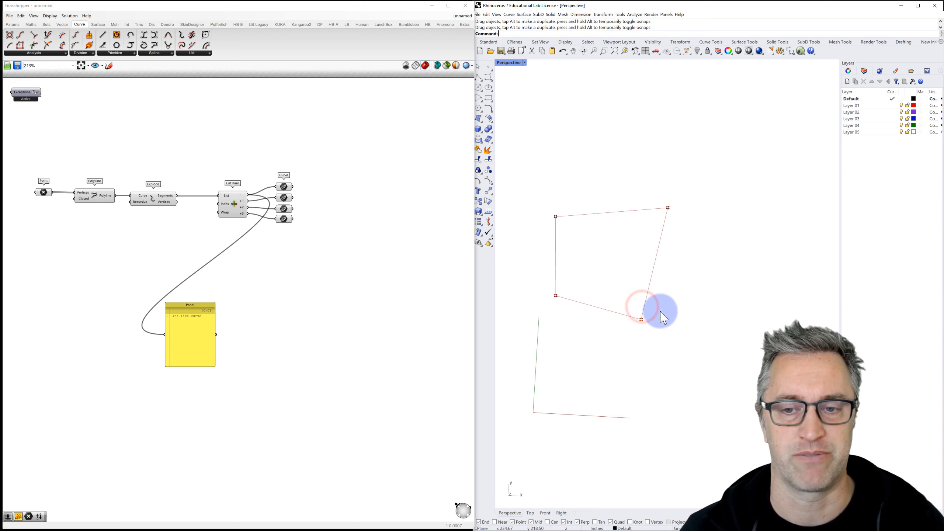
pyautogui.click(661, 312)
pyautogui.moveTo(377, 228); pyautogui.dragTo(331, 225, button='right')
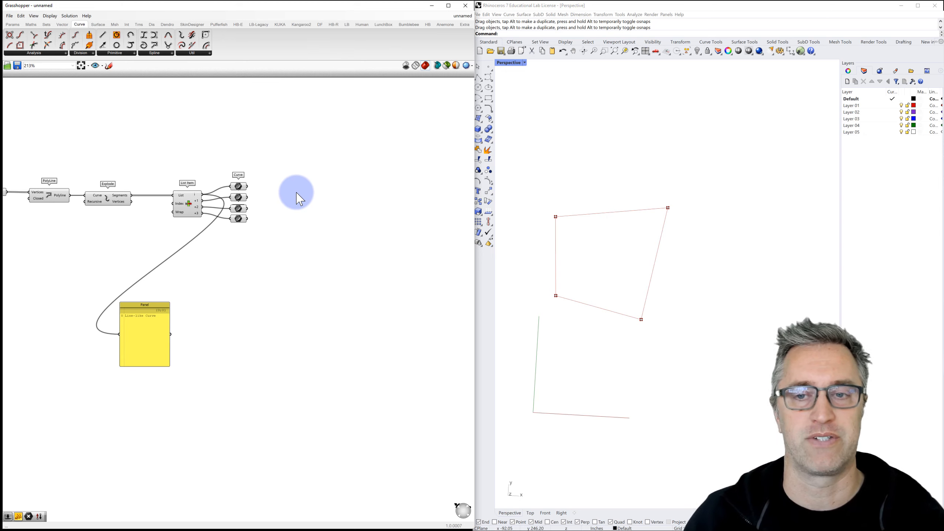
pyautogui.click(238, 185)
pyautogui.click(241, 197)
pyautogui.click(241, 210)
pyautogui.click(241, 220)
pyautogui.moveTo(292, 188); pyautogui.dragTo(231, 239, button='right')
pyautogui.scroll(-5, 256, 203)
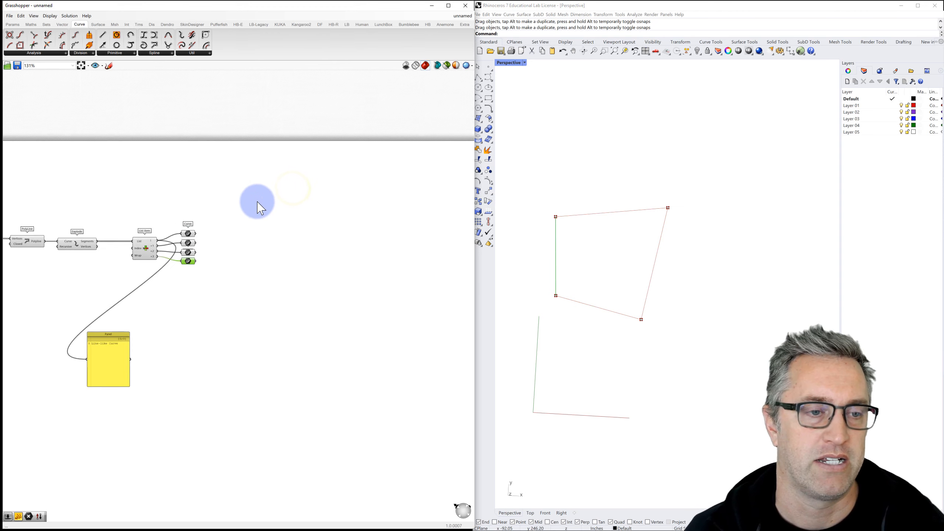
pyautogui.moveTo(290, 305); pyautogui.dragTo(93, 204)
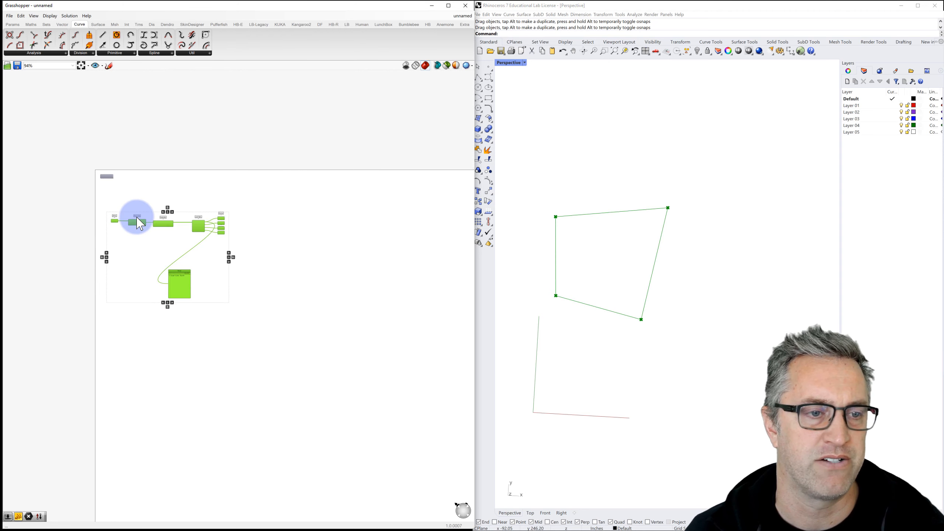
pyautogui.moveTo(136, 222); pyautogui.dragTo(135, 312, button='right')
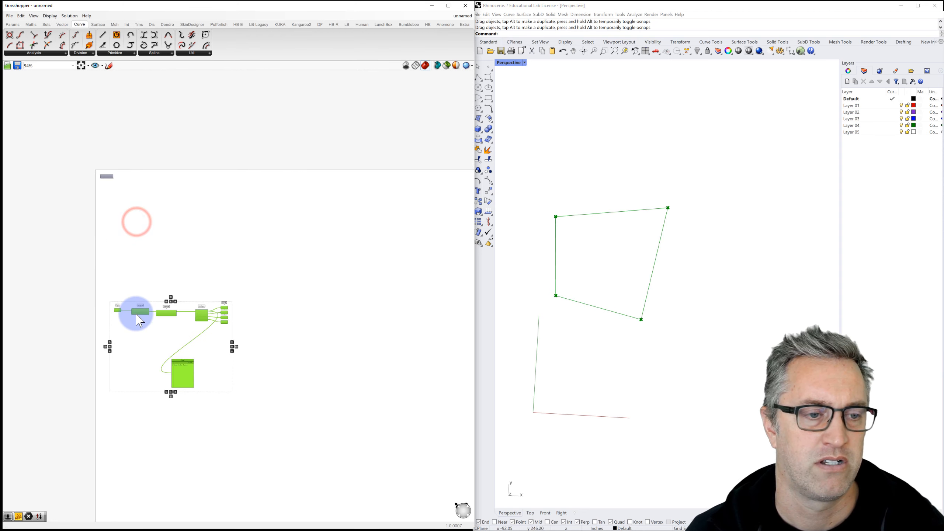
pyautogui.click(167, 278)
pyautogui.scroll(5, 225, 331)
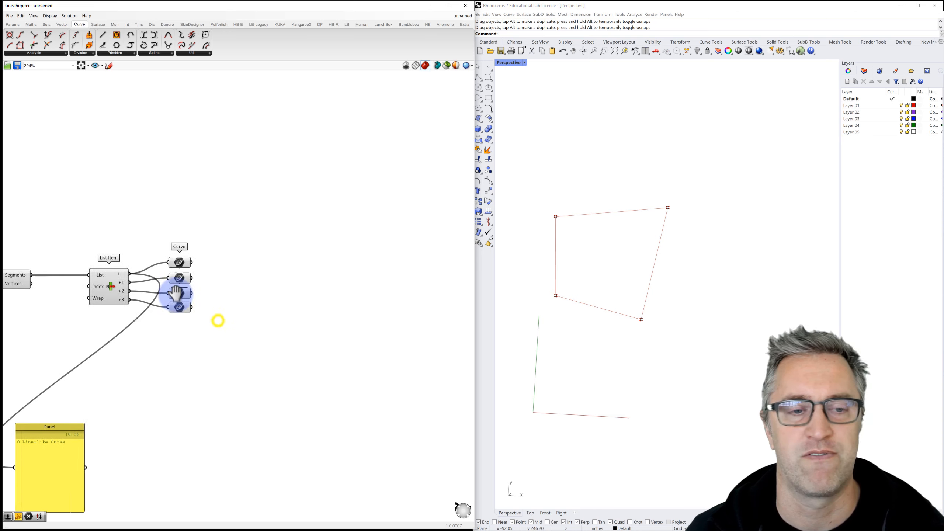
pyautogui.click(206, 278)
pyautogui.moveTo(217, 263); pyautogui.dragTo(206, 267, button='right')
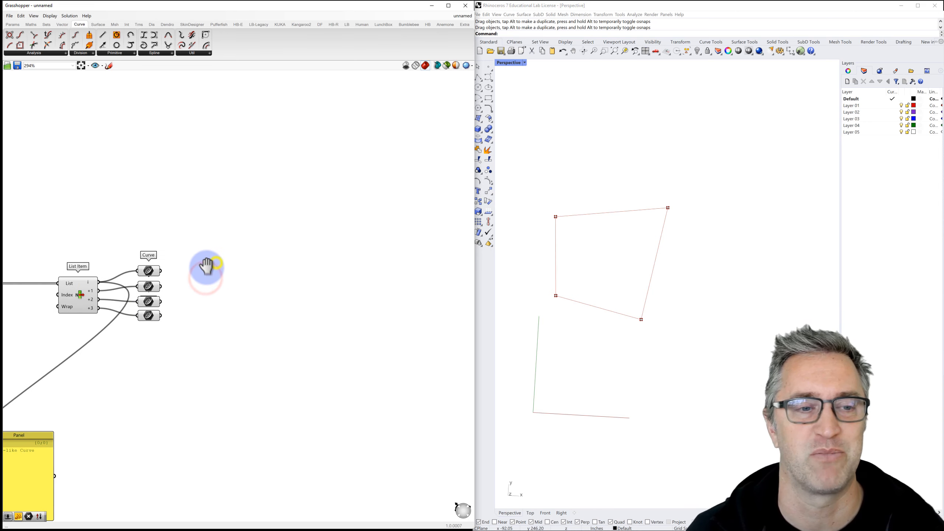
pyautogui.click(153, 271)
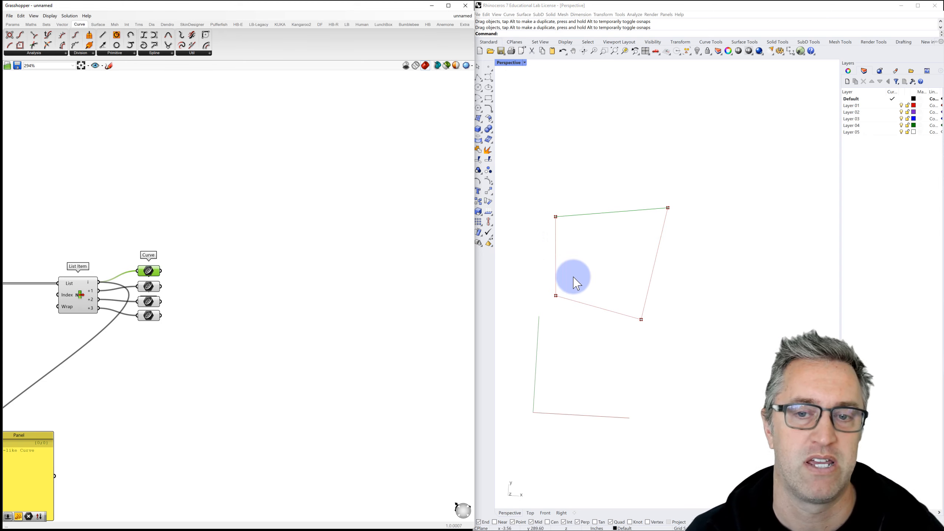
# Step: Place an Evaluate Curve component and reparameterize its Curve input to a 0–1 domain
pyautogui.click(235, 275)
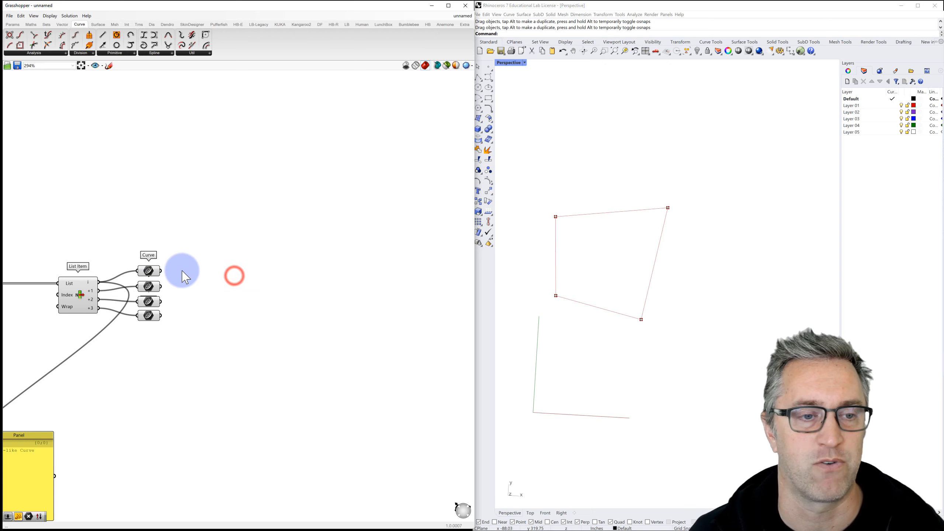
pyautogui.doubleClick(210, 262)
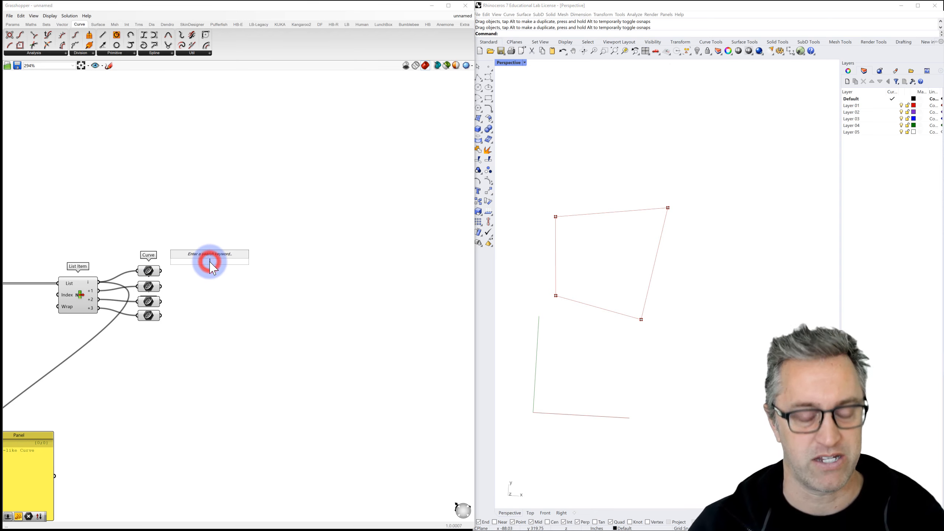
pyautogui.write('eval')
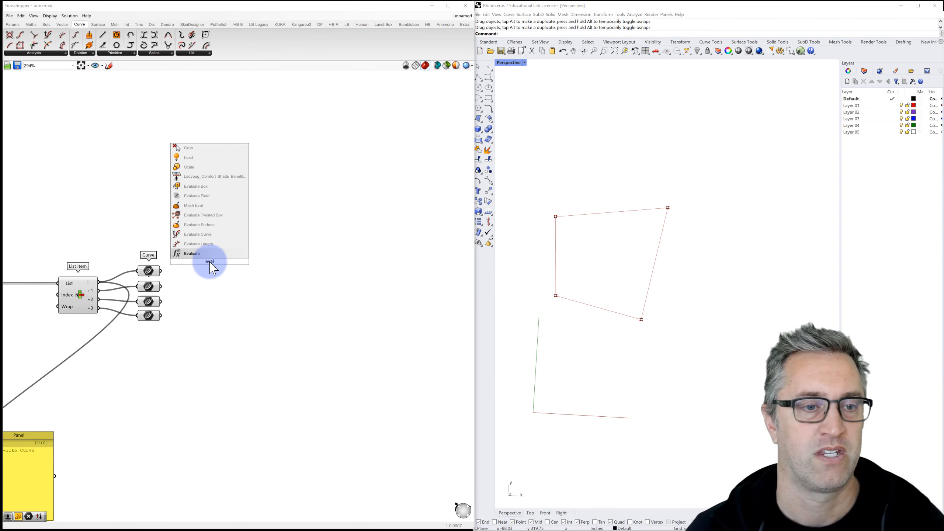
pyautogui.click(198, 234)
pyautogui.moveTo(230, 250); pyautogui.dragTo(244, 239)
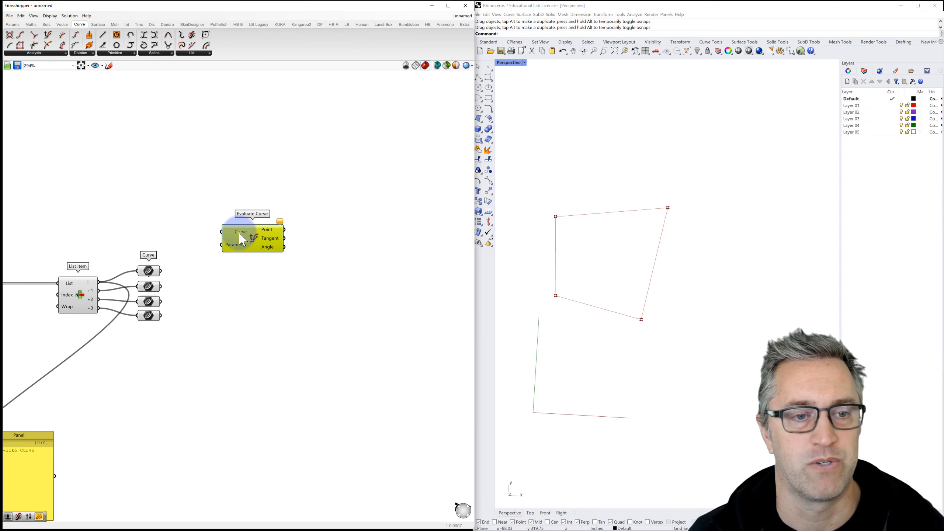
pyautogui.rightClick(239, 233)
pyautogui.click(260, 295)
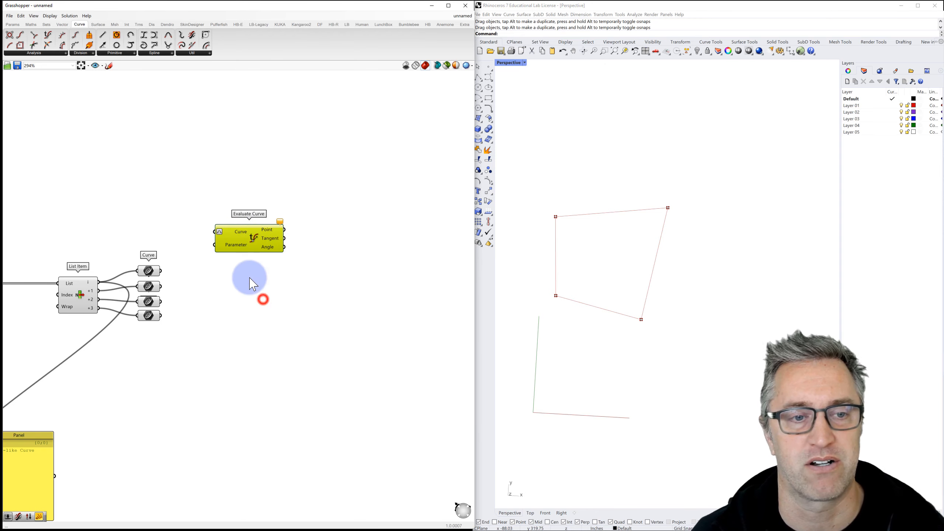
pyautogui.click(233, 237)
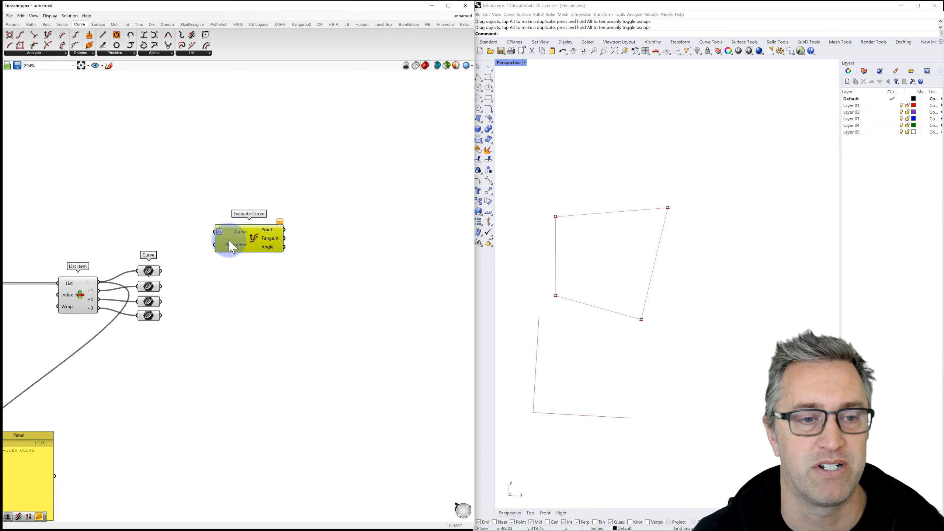
pyautogui.moveTo(229, 241); pyautogui.dragTo(251, 196)
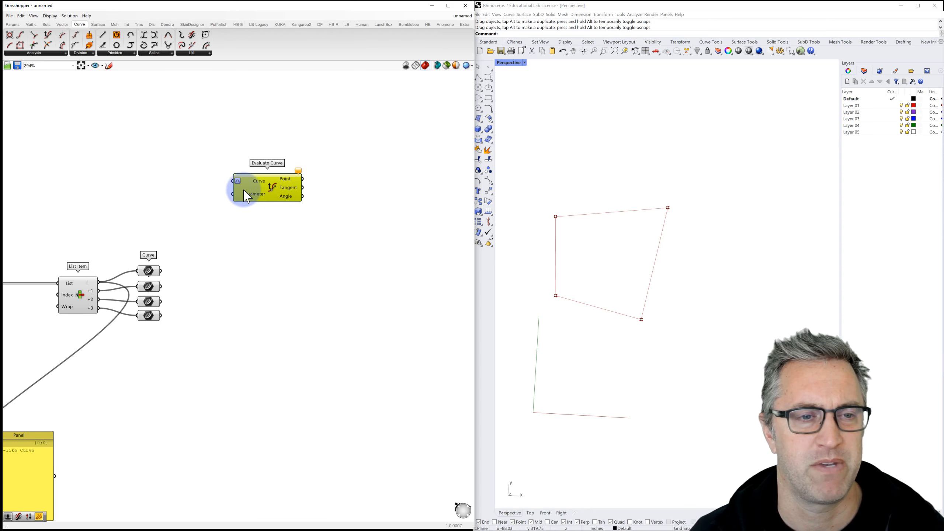
# Step: Add a number slider set to 0.1 by typing '.1' in the component search
pyautogui.doubleClick(145, 182)
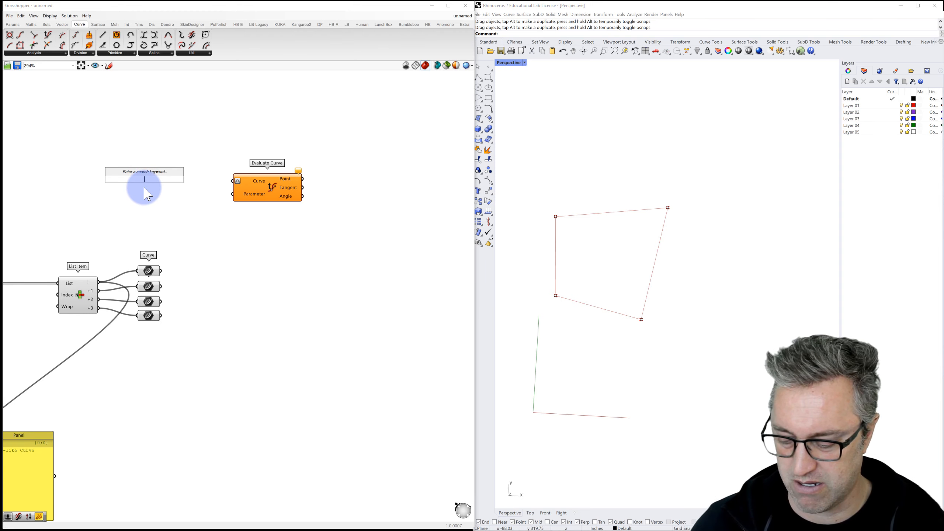
pyautogui.write('.')
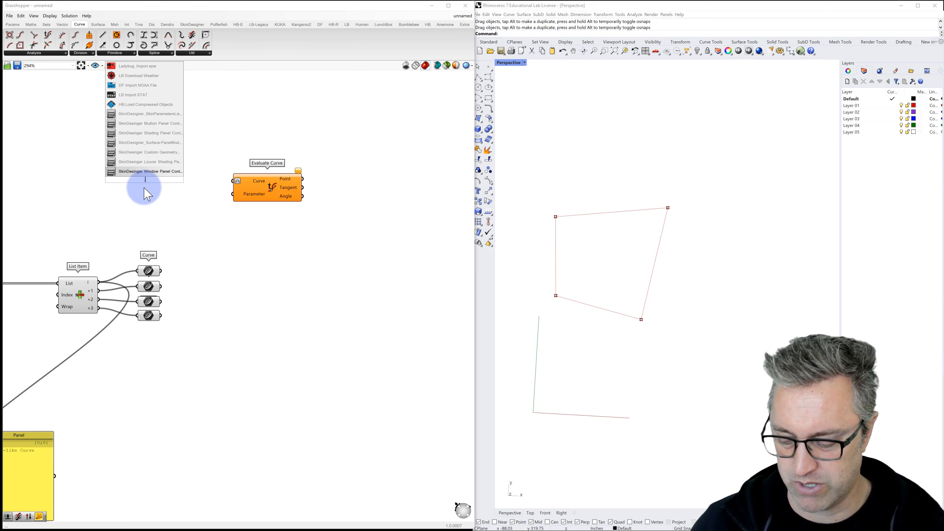
pyautogui.write('1<8')
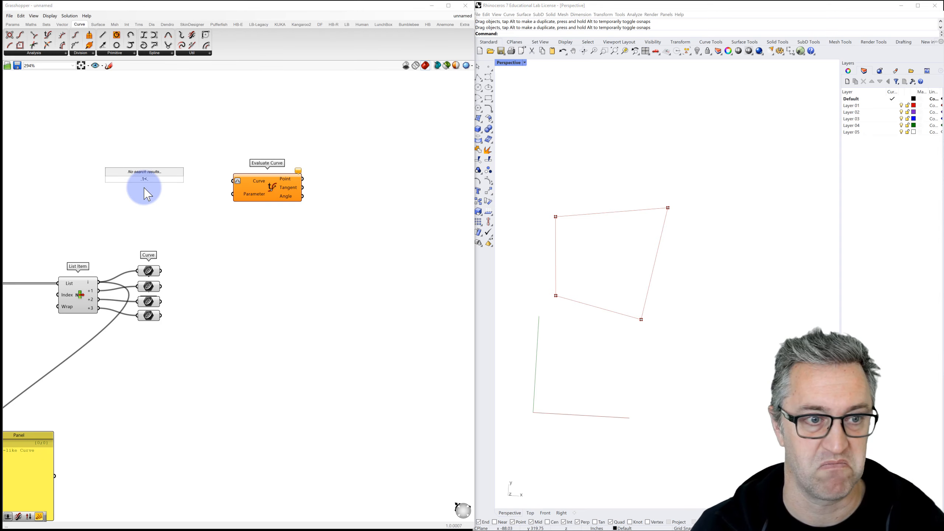
pyautogui.press('Return')
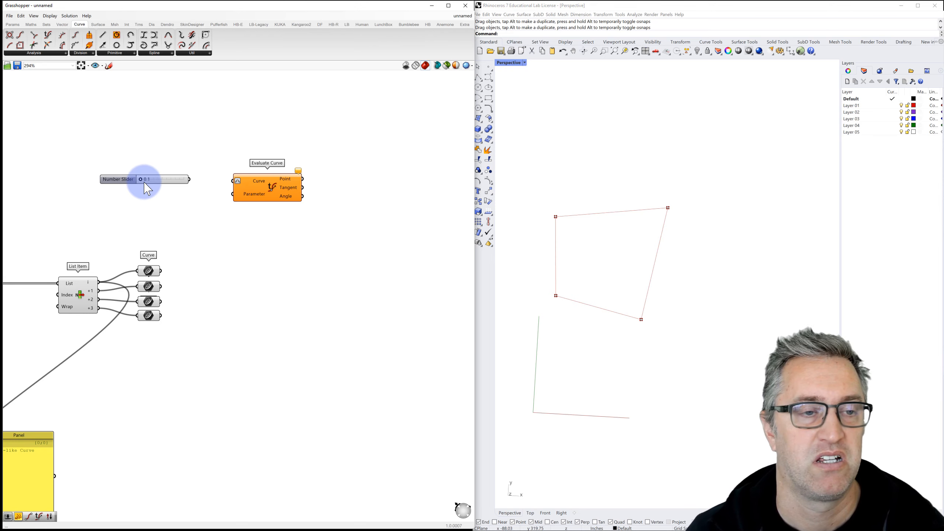
# Step: Change the slider's range to 0.10–0.8 and its value to 0.2, then delete the slider
pyautogui.moveTo(145, 181)
pyautogui.mouseDown()
pyautogui.moveTo(185, 183)
pyautogui.moveTo(131, 187)
pyautogui.mouseUp()
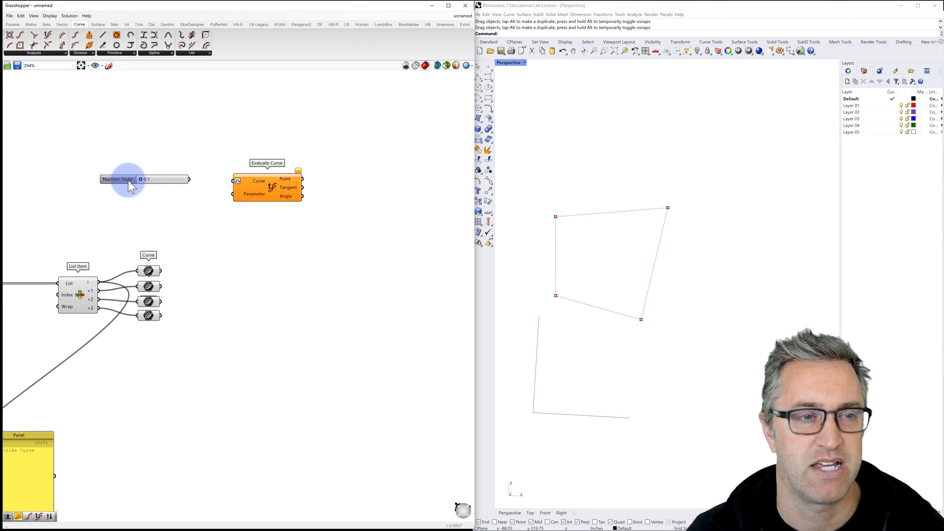
pyautogui.doubleClick(127, 180)
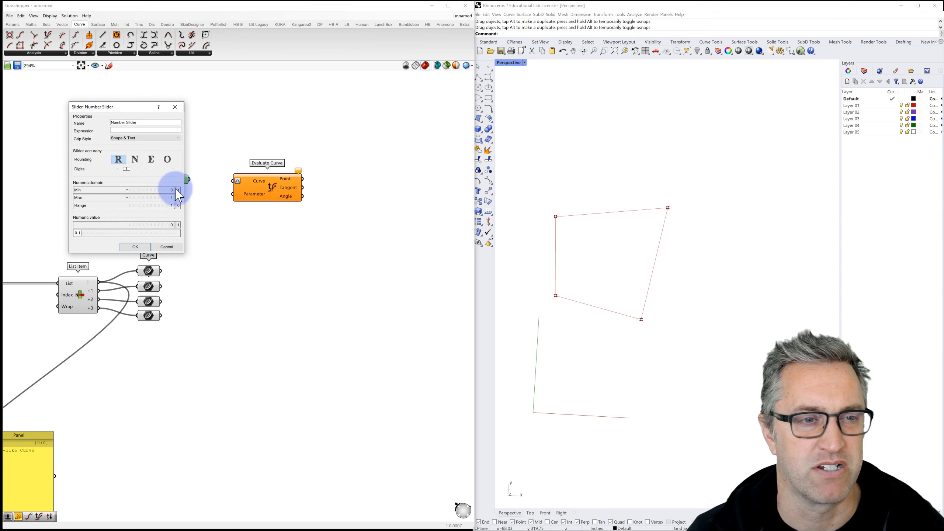
pyautogui.doubleClick(151, 188)
pyautogui.write('0.1')
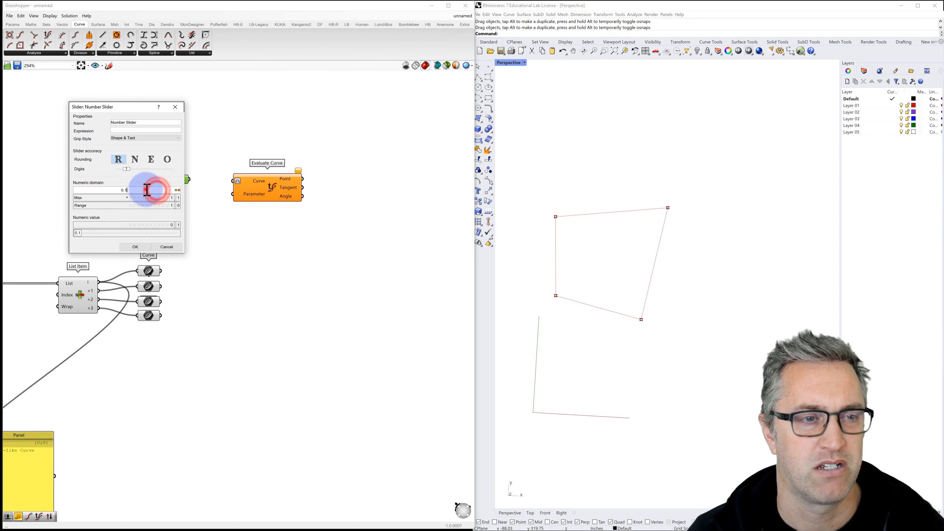
pyautogui.write('0')
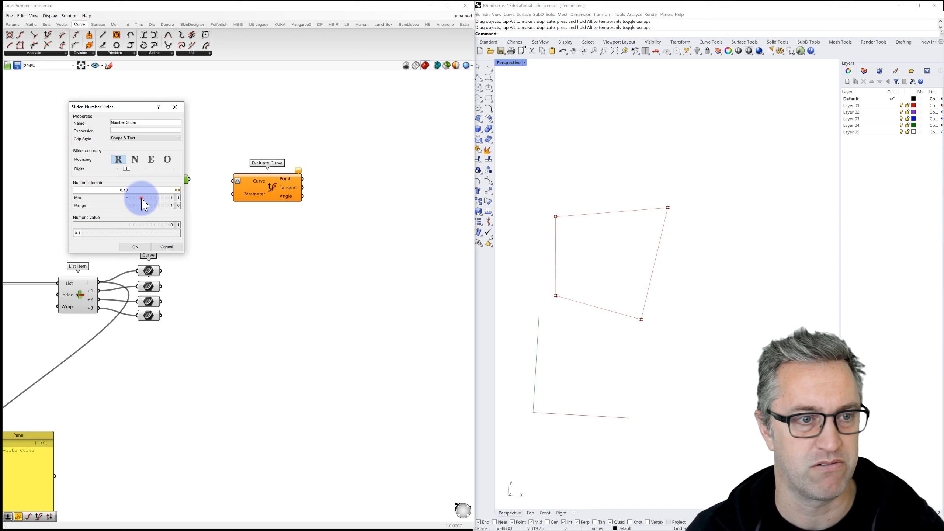
pyautogui.doubleClick(142, 198)
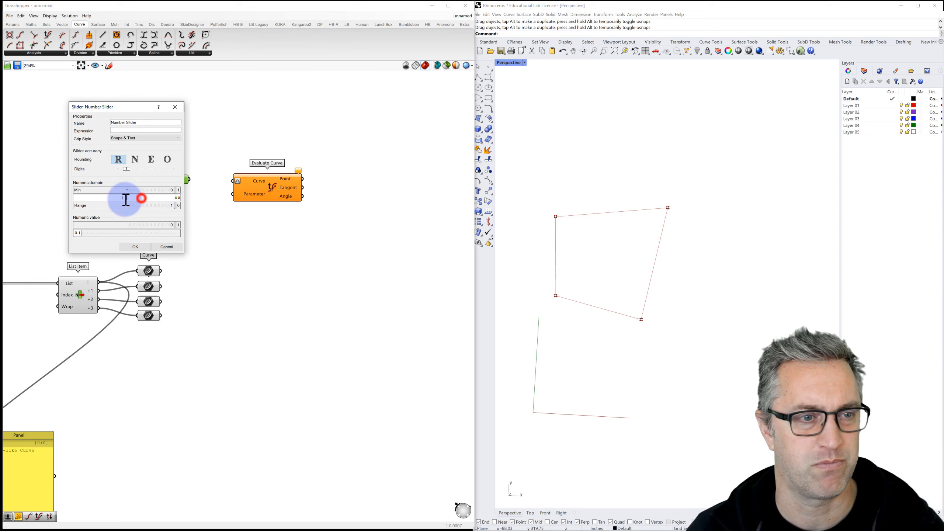
pyautogui.moveTo(126, 200); pyautogui.dragTo(111, 201)
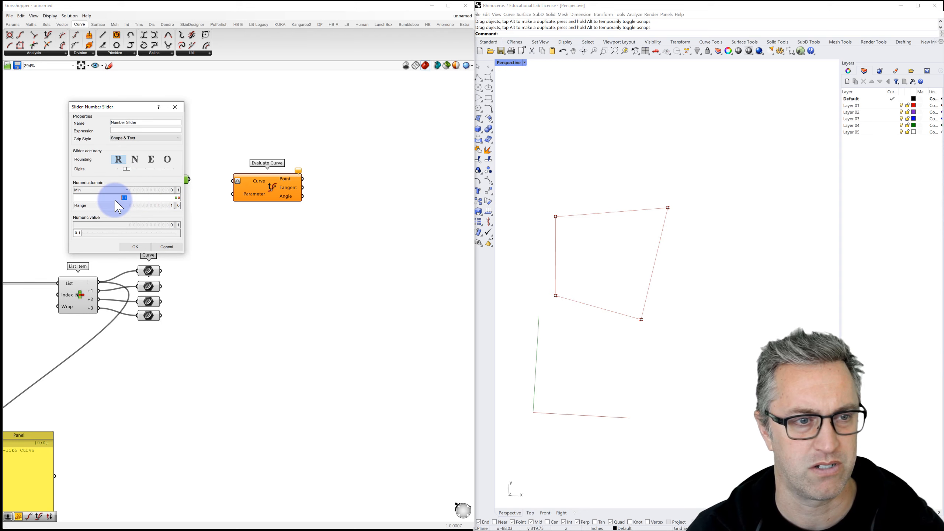
pyautogui.write('.8')
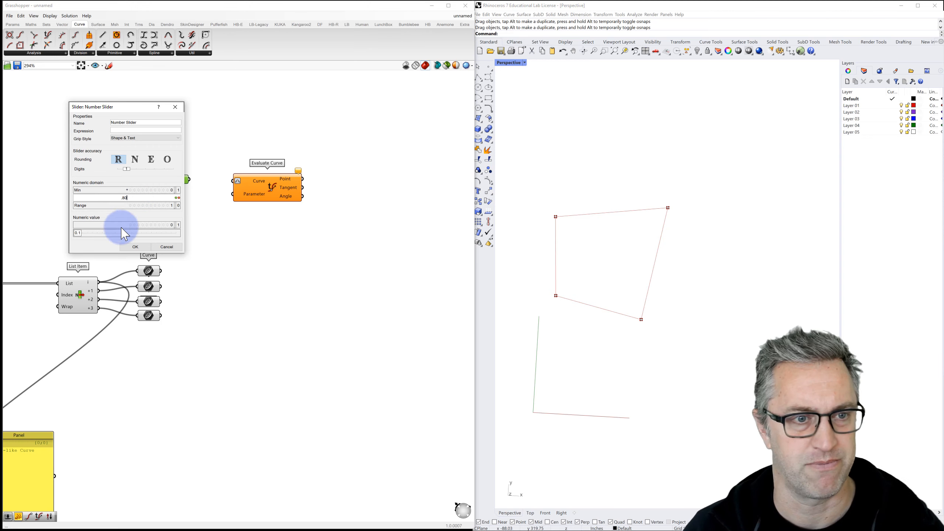
pyautogui.click(135, 247)
pyautogui.moveTo(156, 182); pyautogui.dragTo(125, 175)
pyautogui.press('Delete')
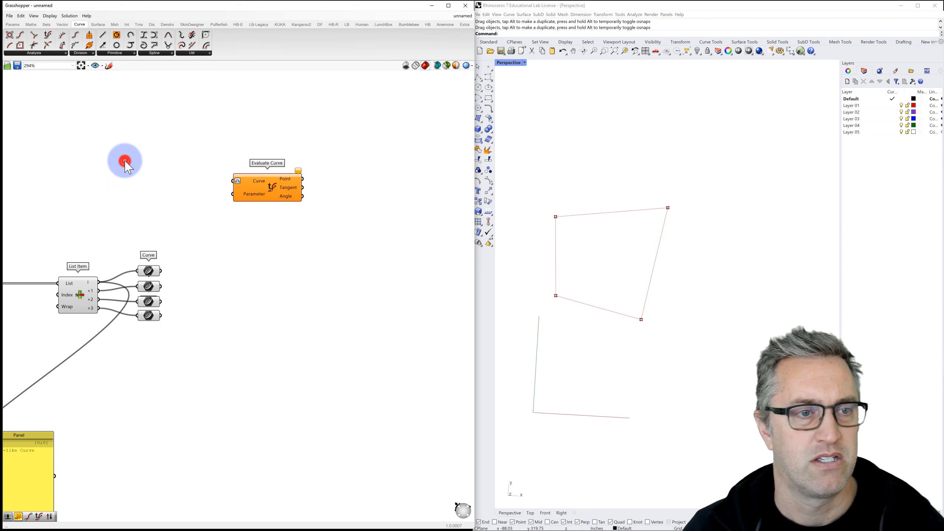
# Step: Create a new number slider ranging from 0.10 to 0.80
pyautogui.doubleClick(128, 164)
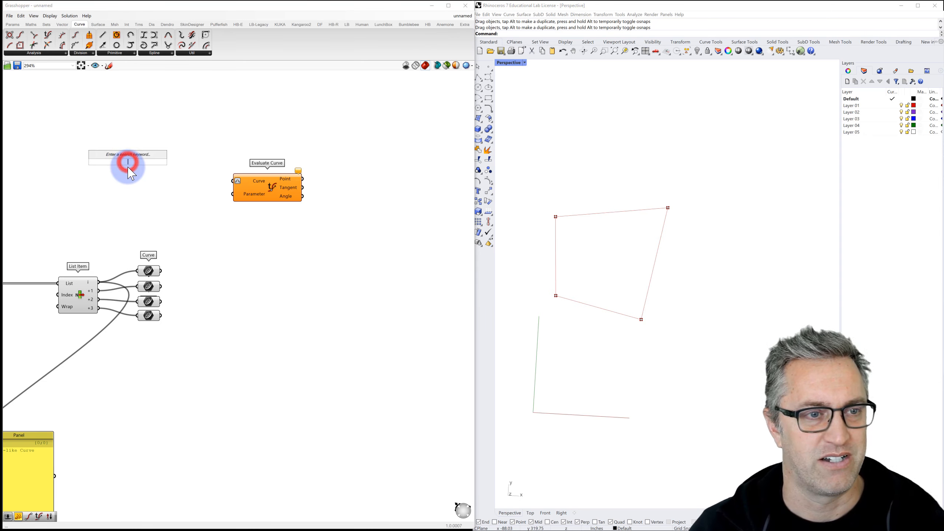
pyautogui.write('.10<.80')
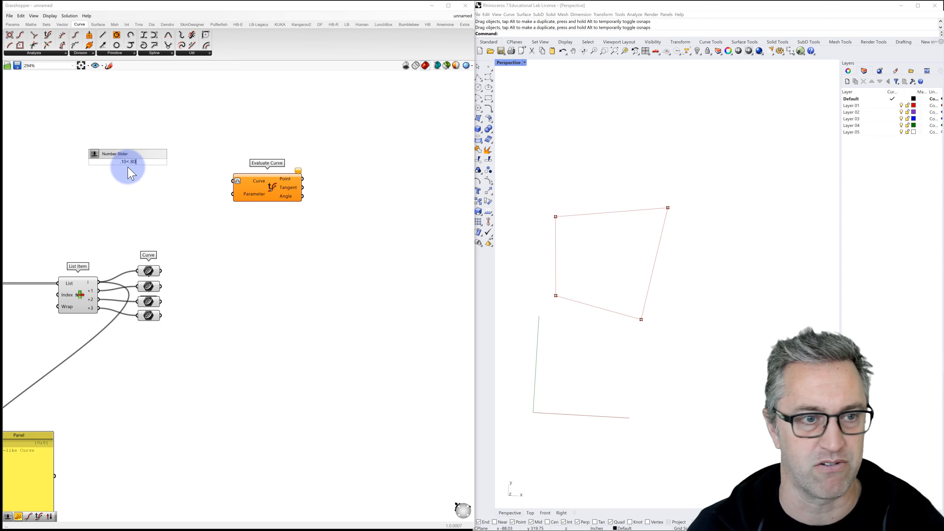
pyautogui.press('Return')
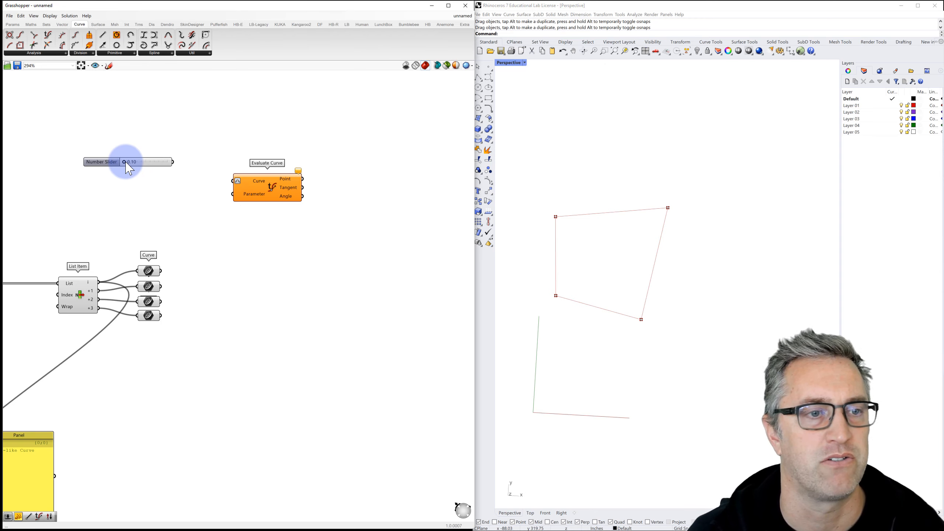
pyautogui.moveTo(141, 168); pyautogui.dragTo(105, 151)
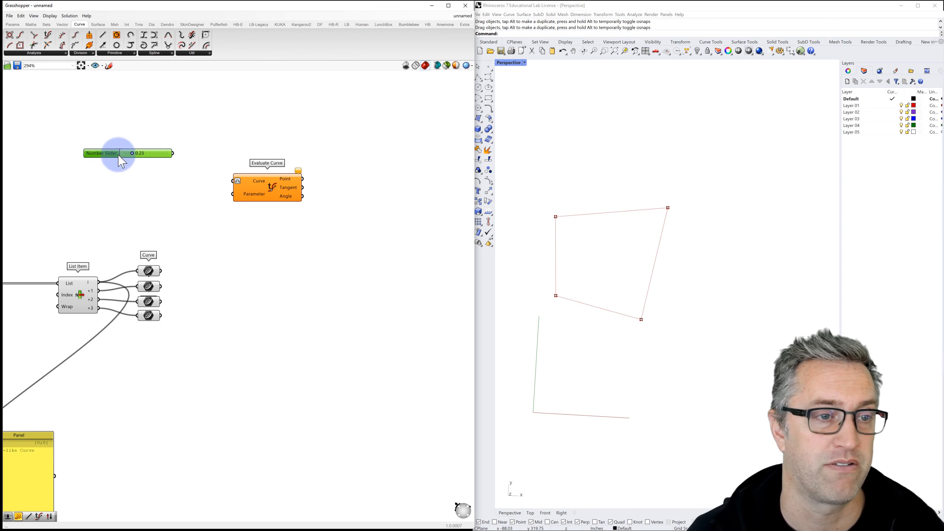
# Step: Wire the slider into Evaluate Curve's Parameter input and duplicate the Evaluate Curve component
pyautogui.moveTo(262, 187); pyautogui.dragTo(268, 164)
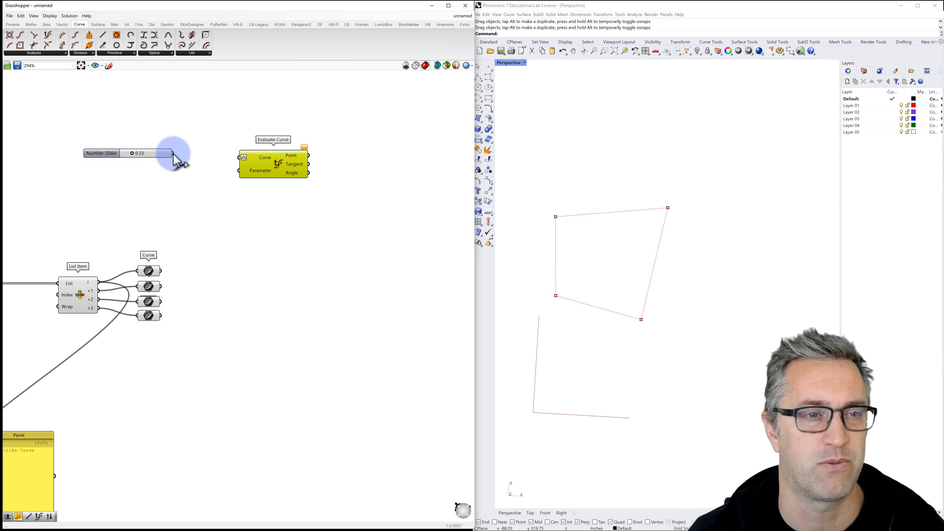
pyautogui.moveTo(174, 154); pyautogui.dragTo(266, 167)
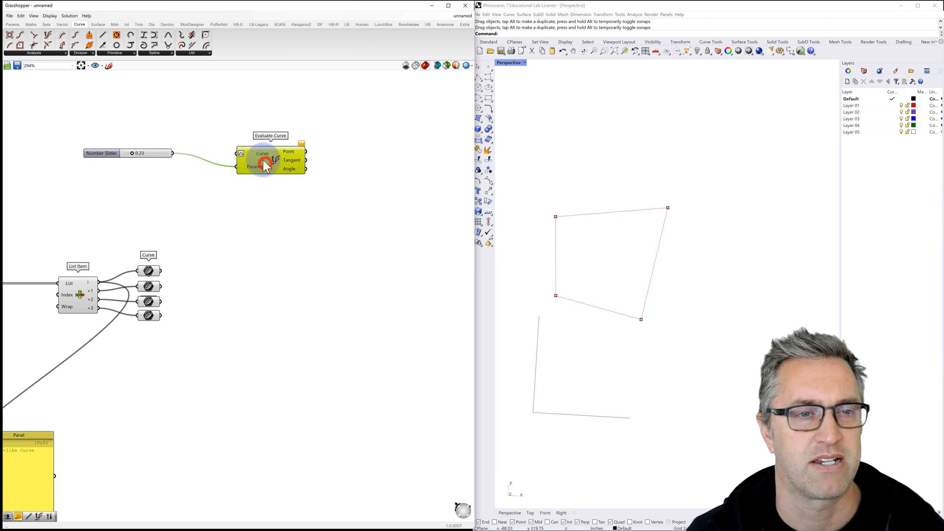
pyautogui.hotkey('ctrl', 'c')
pyautogui.hotkey('ctrl', 'v')
pyautogui.hotkey('ctrl', 'v')
pyautogui.hotkey('ctrl', 'v')
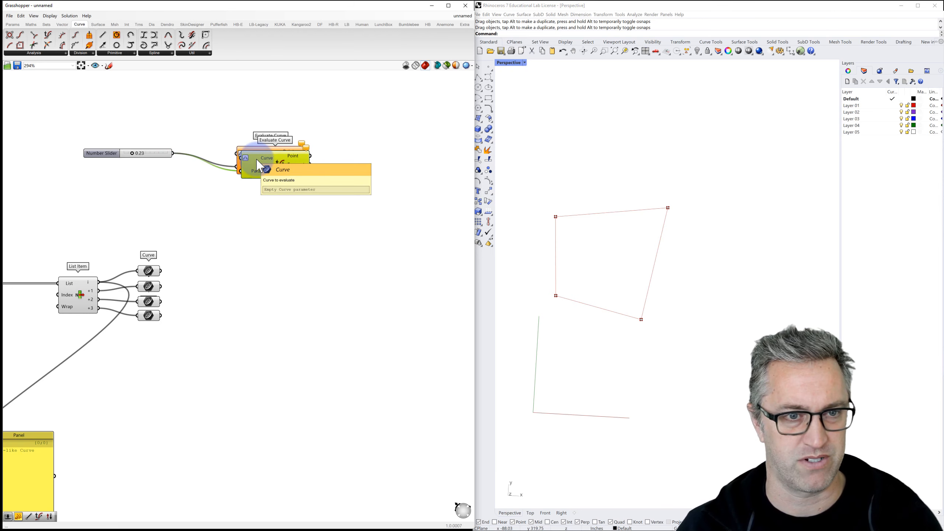
# Step: Arrange the four Evaluate Curve components in an evenly spaced vertical column
pyautogui.moveTo(266, 171); pyautogui.dragTo(258, 267)
pyautogui.click(328, 287)
pyautogui.moveTo(327, 286); pyautogui.dragTo(250, 131)
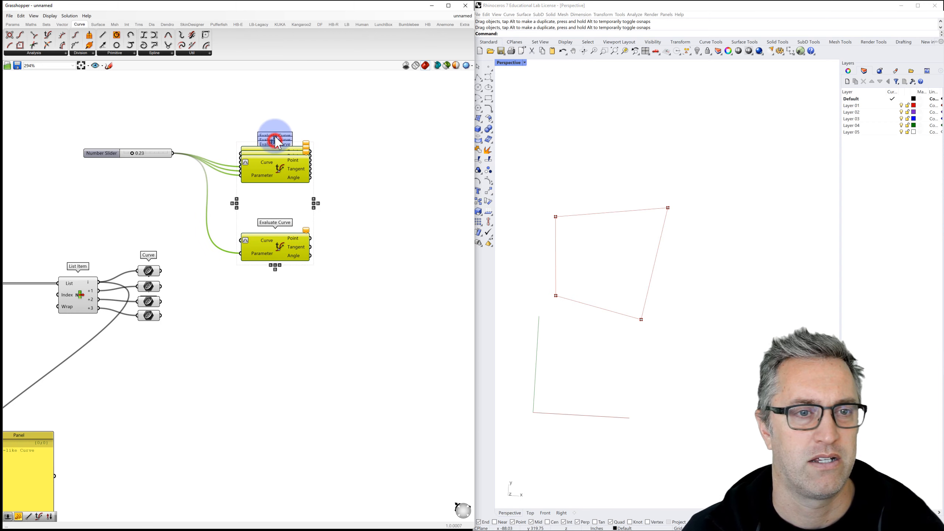
pyautogui.click(275, 138)
pyautogui.click(338, 132)
pyautogui.moveTo(342, 158); pyautogui.dragTo(274, 250)
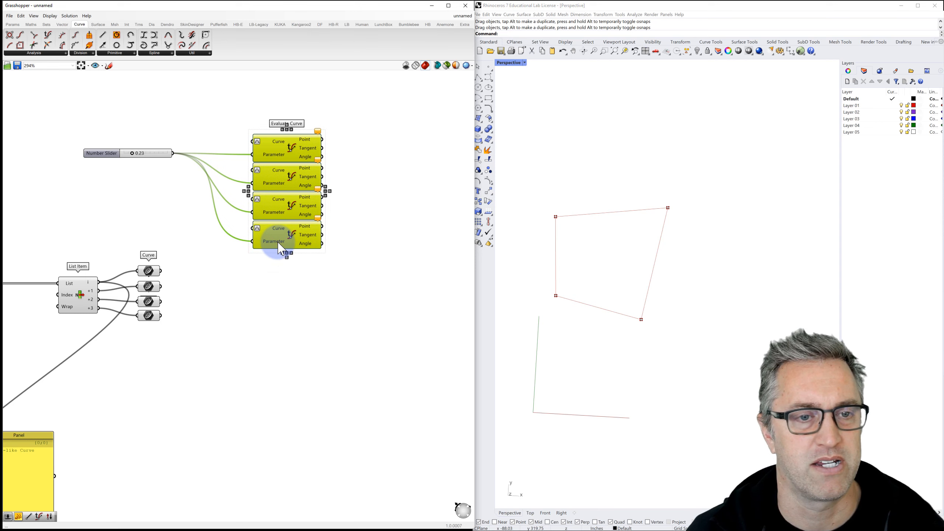
pyautogui.click(265, 275)
# Step: Connect each of the four curves to its matching Evaluate Curve's Curve input
pyautogui.moveTo(161, 271); pyautogui.dragTo(252, 141)
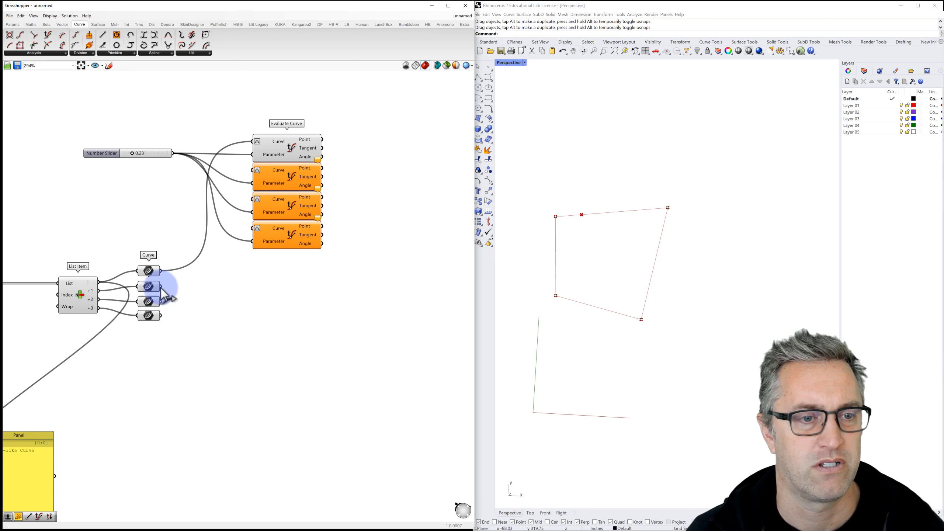
pyautogui.moveTo(160, 286); pyautogui.dragTo(252, 170)
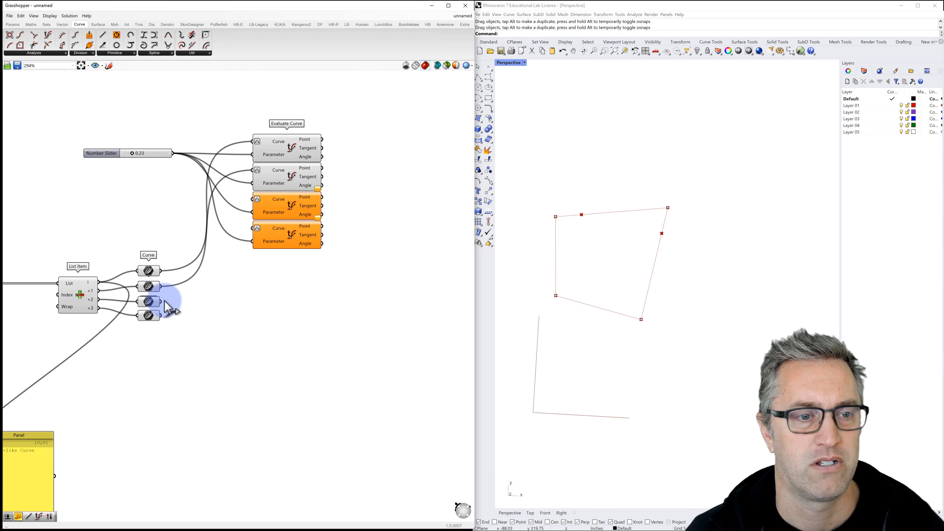
pyautogui.moveTo(161, 301); pyautogui.dragTo(252, 198)
pyautogui.moveTo(161, 316); pyautogui.dragTo(161, 317)
pyautogui.moveTo(236, 251); pyautogui.dragTo(252, 228)
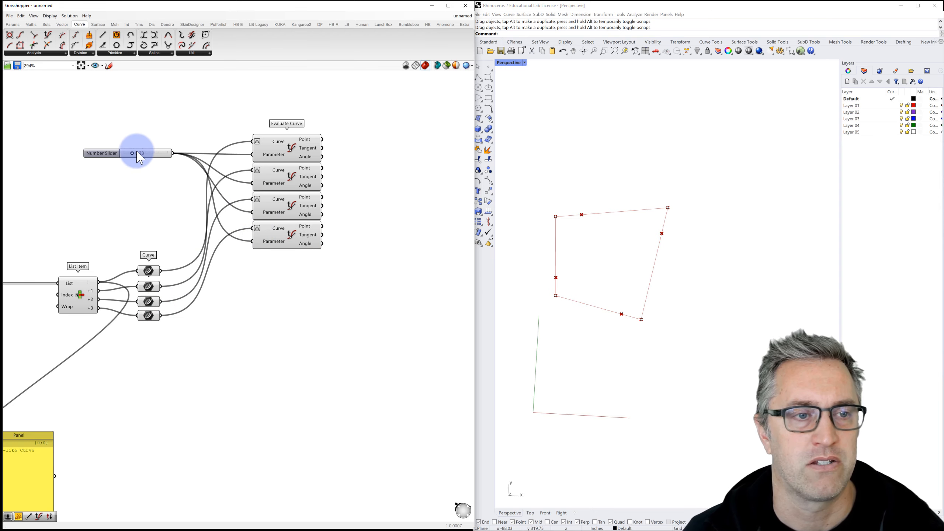
pyautogui.moveTo(133, 154); pyautogui.dragTo(152, 152)
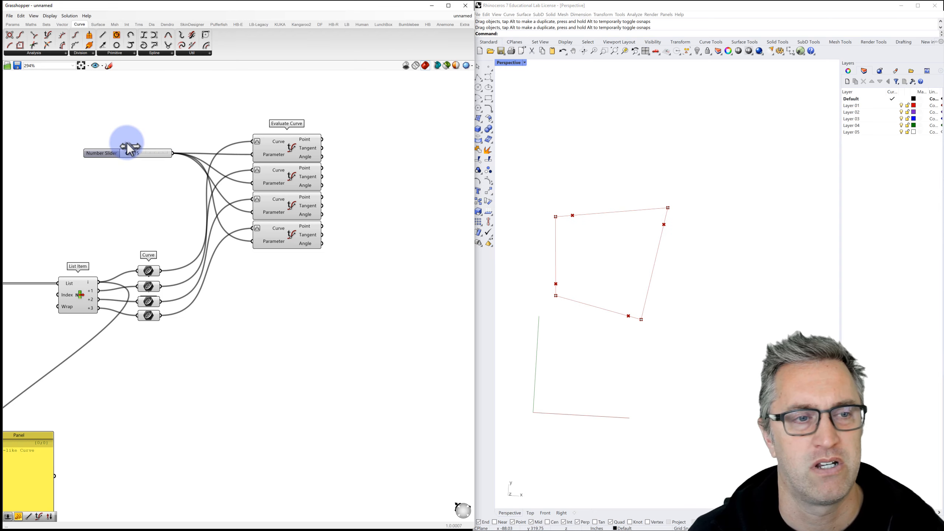
# Step: Slide the evaluated points to parameter 0.50, the midpoints of each segment
pyautogui.doubleClick(108, 154)
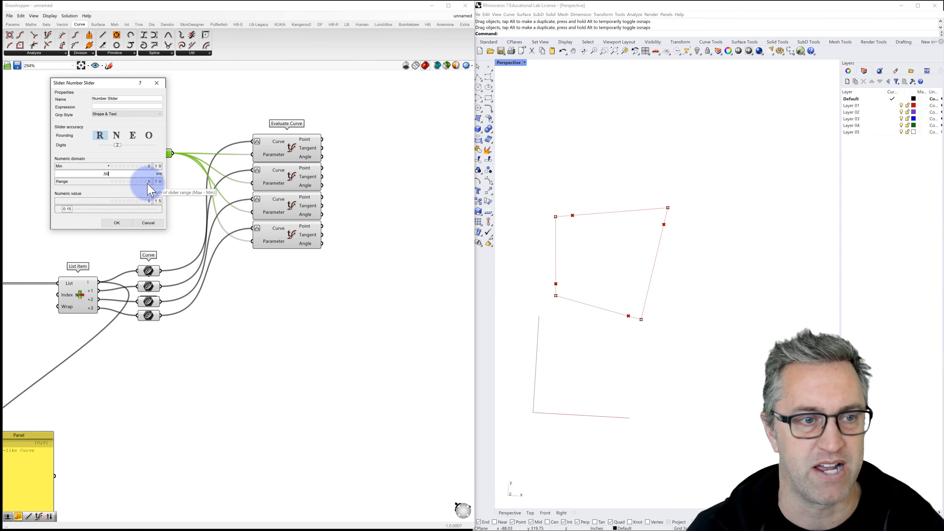
pyautogui.click(128, 223)
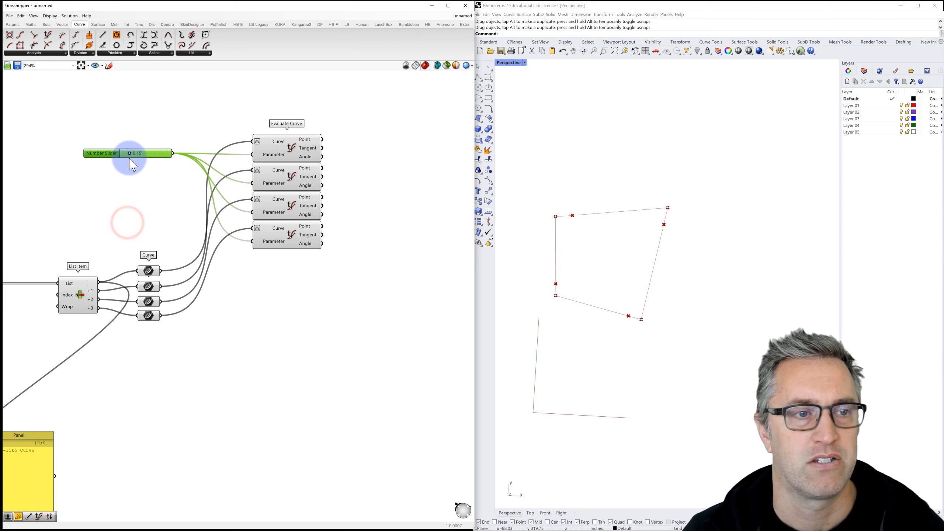
pyautogui.moveTo(116, 158); pyautogui.dragTo(183, 154)
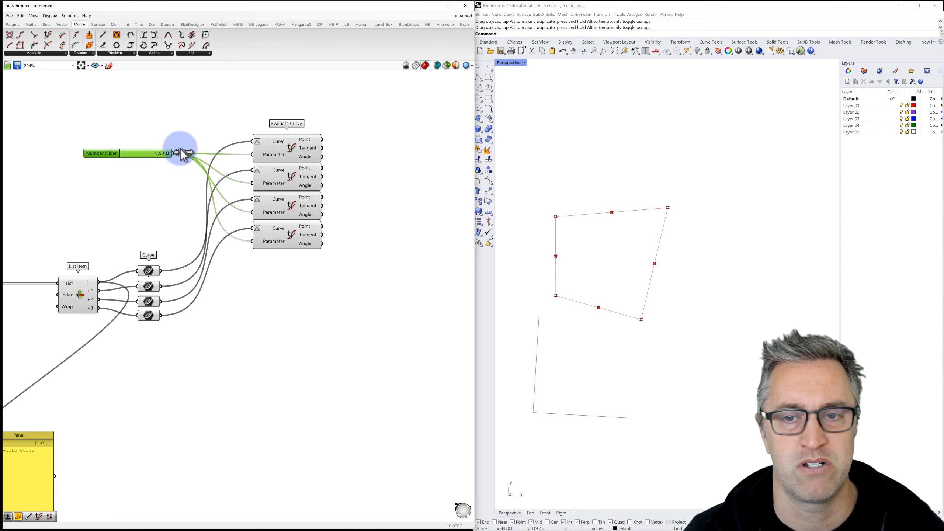
pyautogui.moveTo(123, 152); pyautogui.dragTo(141, 156)
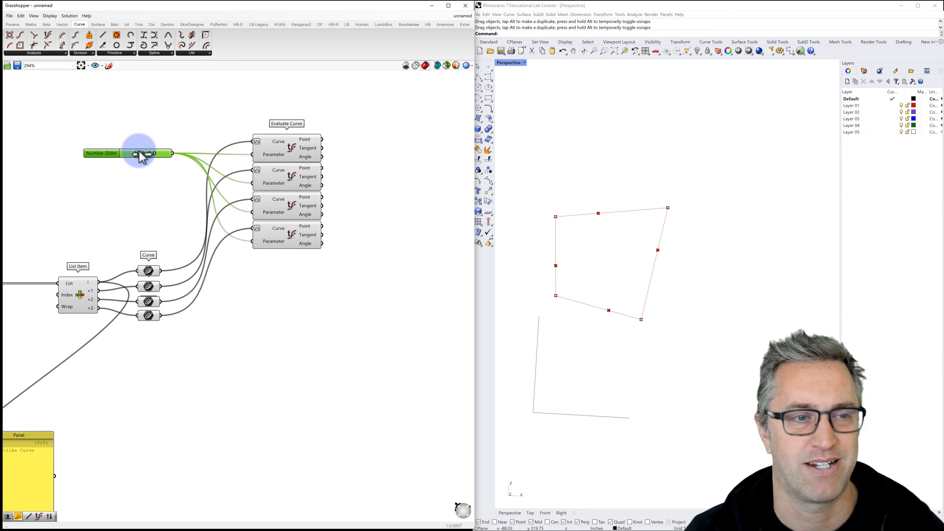
# Step: Set the slider's maximum to 0.40 and move the points to about 0.22
pyautogui.doubleClick(96, 152)
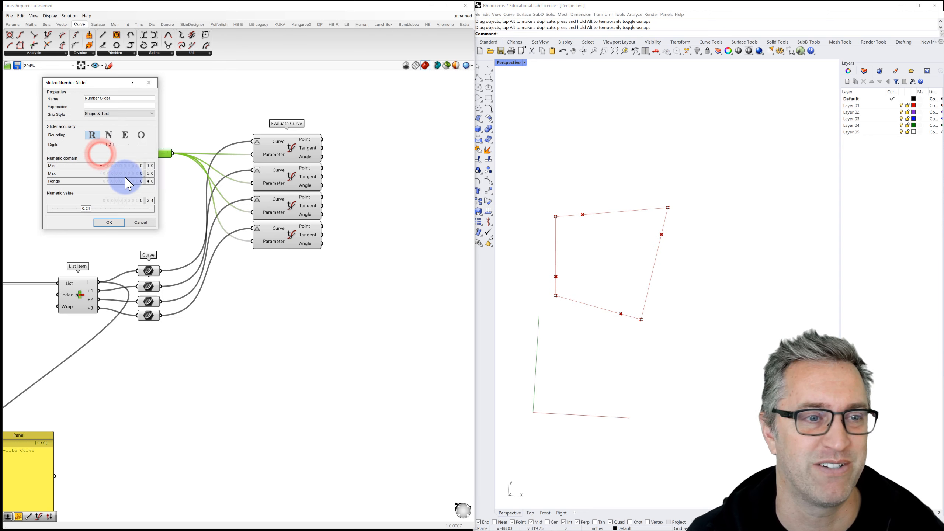
pyautogui.doubleClick(151, 173)
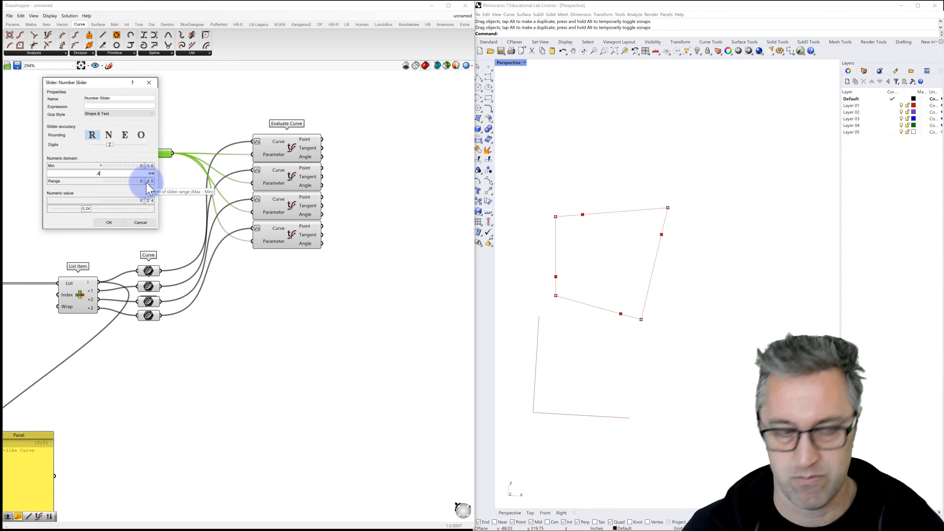
pyautogui.click(109, 222)
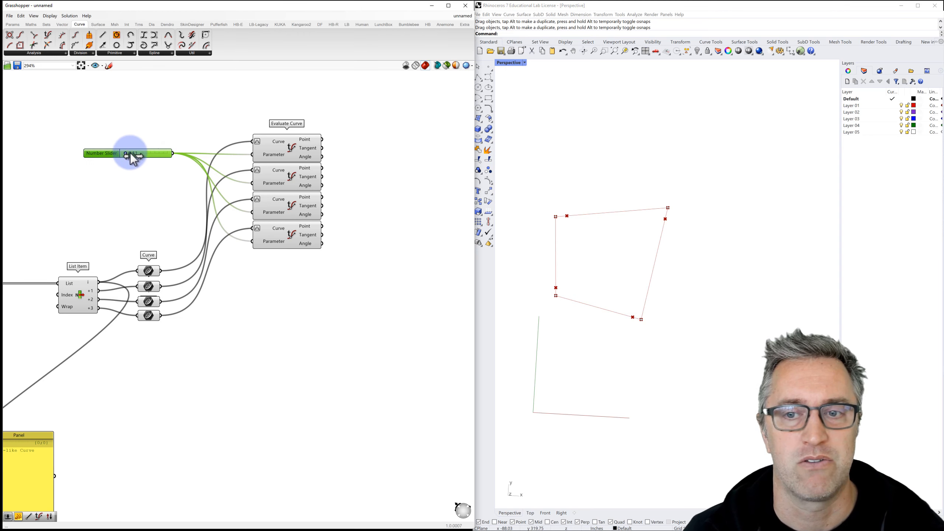
pyautogui.moveTo(131, 154); pyautogui.dragTo(182, 155)
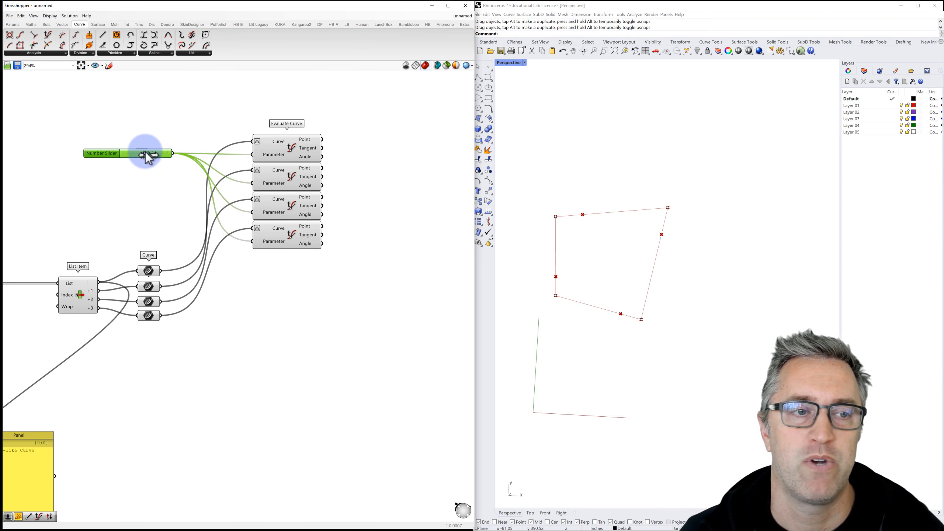
pyautogui.moveTo(165, 156); pyautogui.dragTo(164, 156)
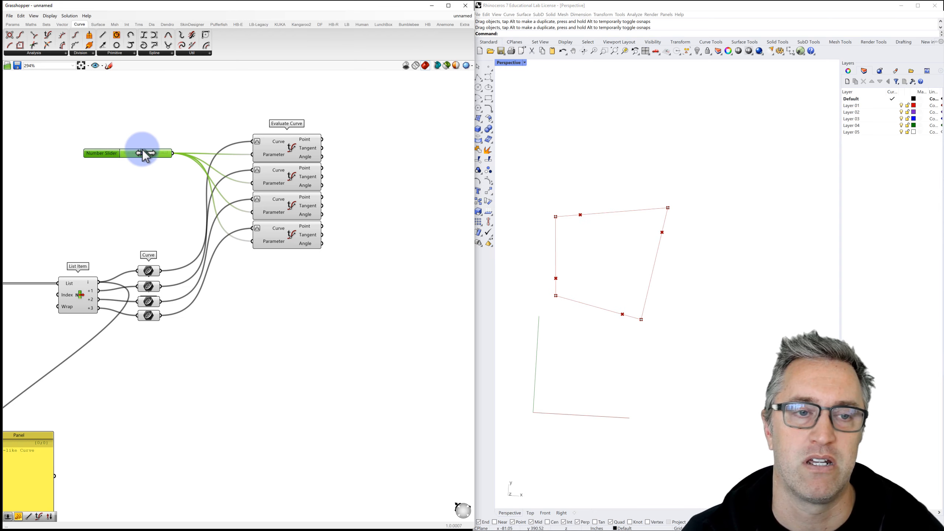
pyautogui.doubleClick(139, 177)
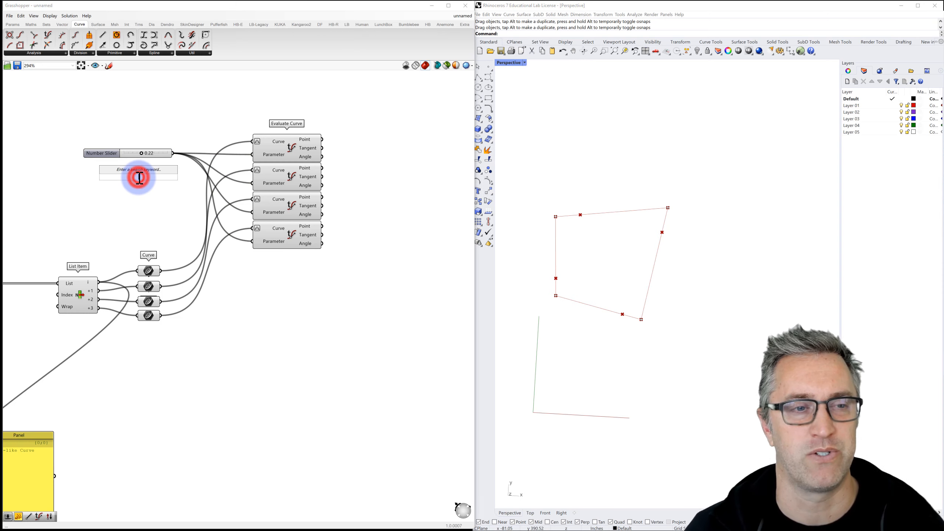
# Step: Feed a Panel of 1 and the slider into Subtraction, set the slider to 0.18, select the evaluators
pyautogui.write('sub')
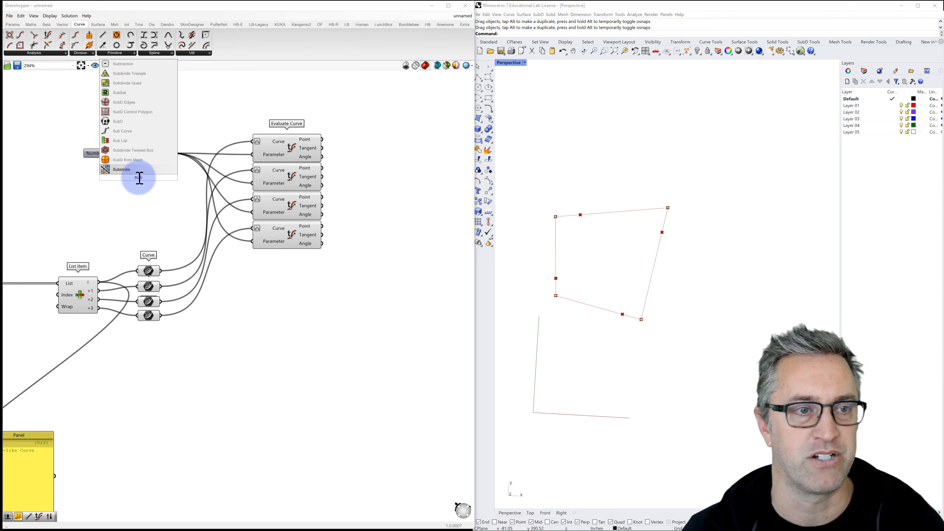
pyautogui.click(129, 64)
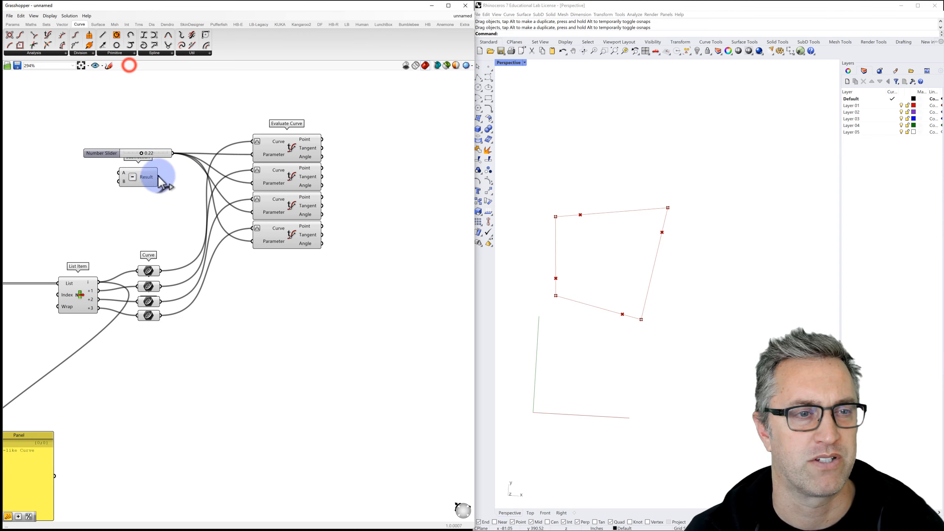
pyautogui.moveTo(154, 189); pyautogui.dragTo(172, 201)
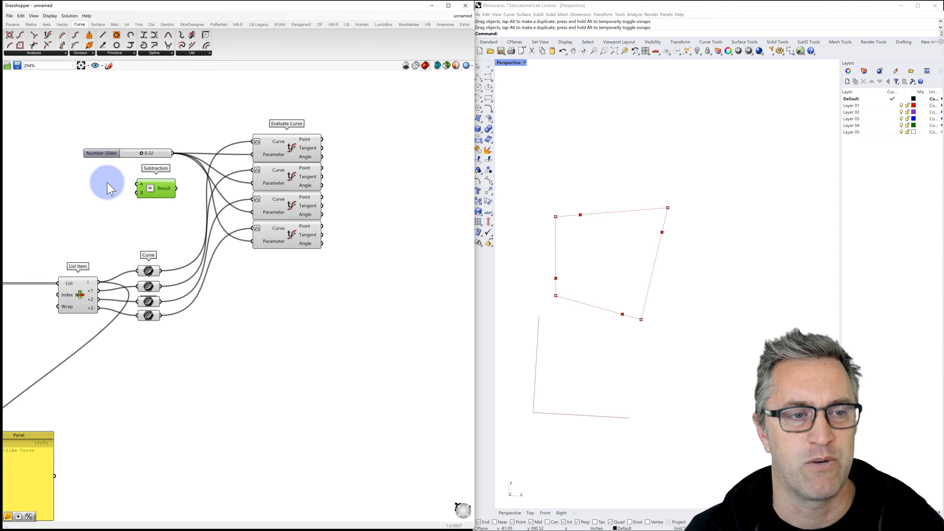
pyautogui.doubleClick(105, 185)
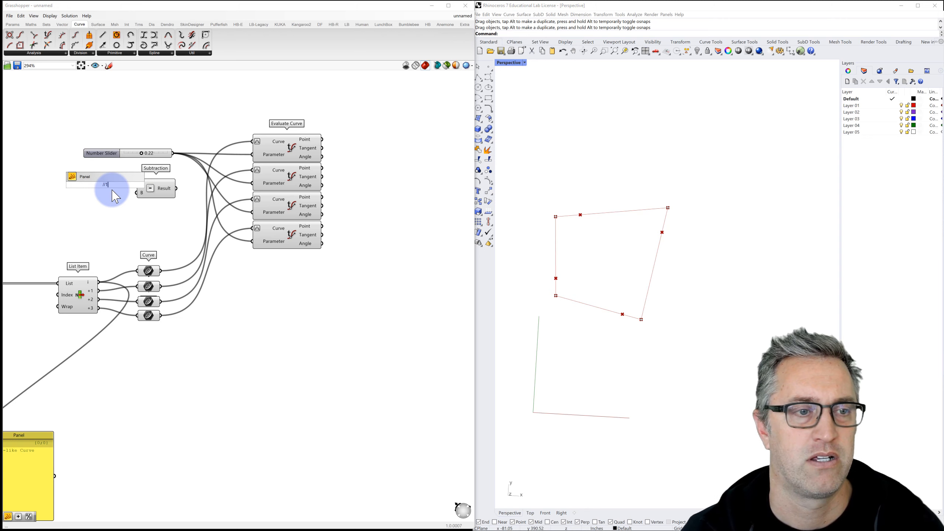
pyautogui.press('Return')
pyautogui.moveTo(136, 185); pyautogui.dragTo(137, 185)
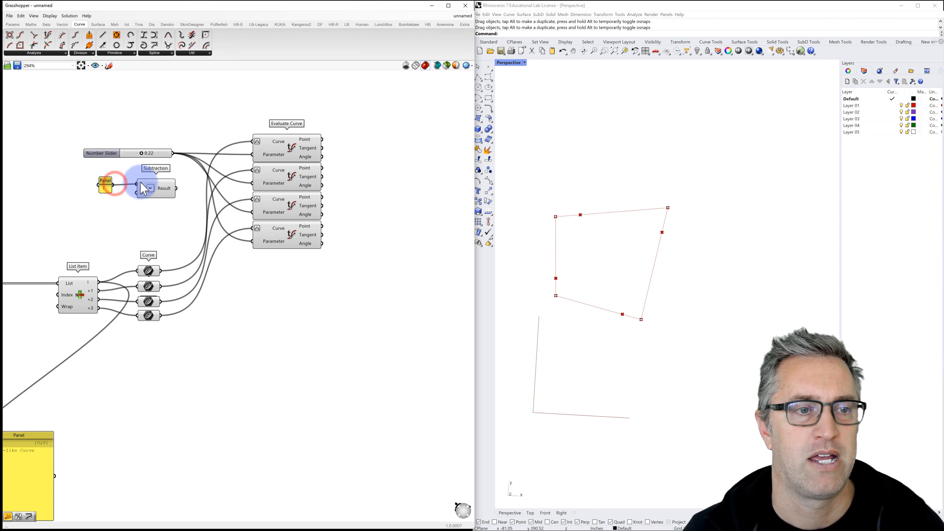
pyautogui.moveTo(172, 153); pyautogui.dragTo(136, 193)
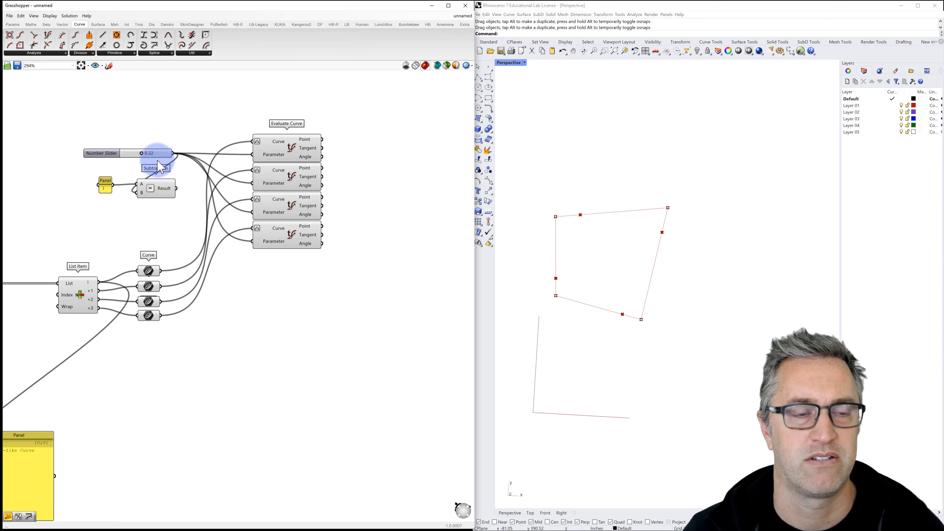
pyautogui.moveTo(143, 157)
pyautogui.mouseDown()
pyautogui.moveTo(135, 156)
pyautogui.moveTo(146, 158)
pyautogui.mouseUp()
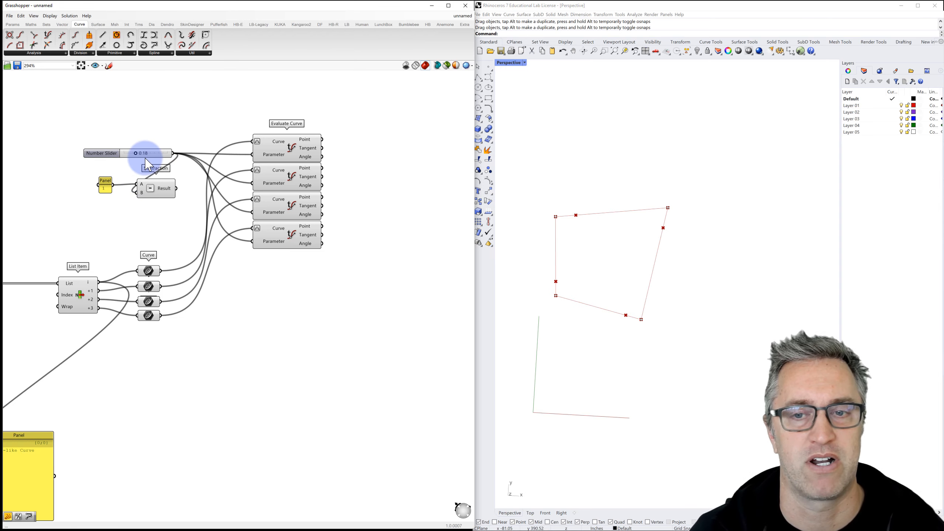
pyautogui.moveTo(335, 267); pyautogui.dragTo(260, 134)
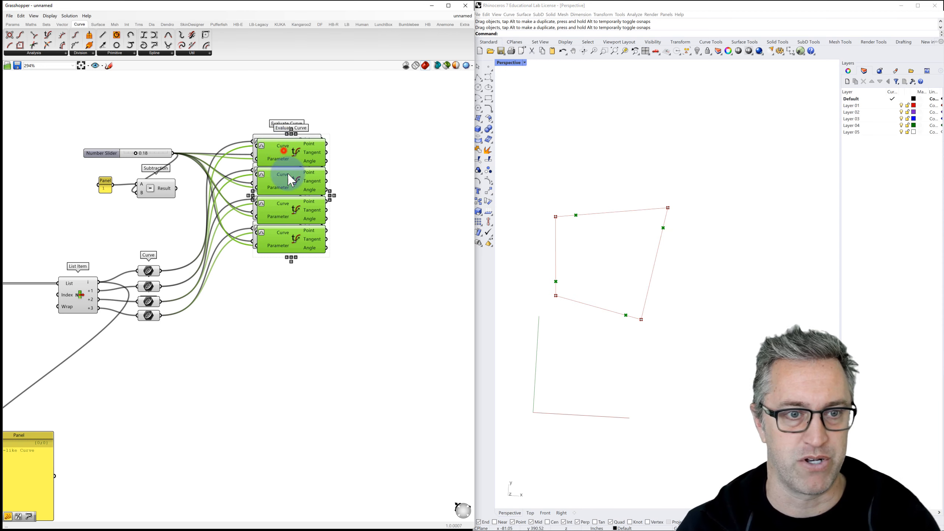
# Step: Copy the four Evaluate Curves below and feed the Subtraction result into their Parameter inputs, slider at 0.10
pyautogui.keyDown('alt'); pyautogui.moveTo(276, 168); pyautogui.dragTo(280, 278); pyautogui.keyUp('alt')
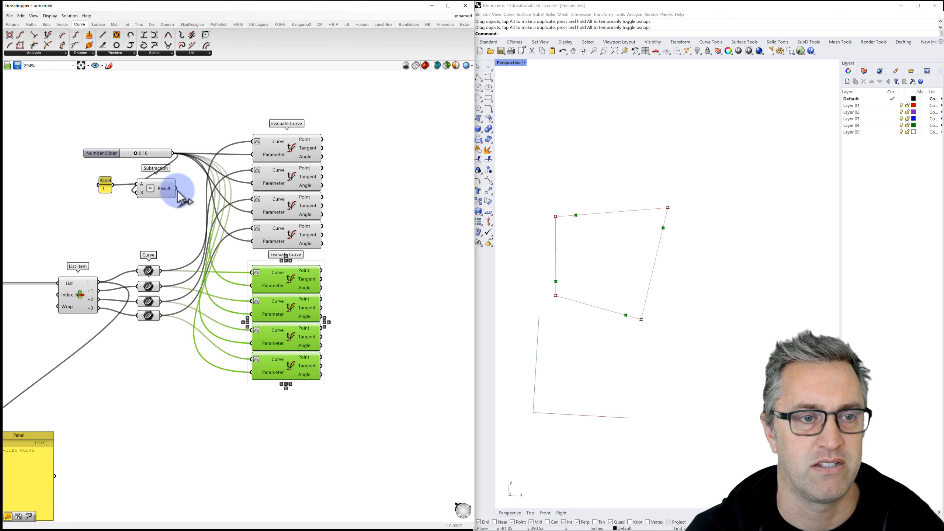
pyautogui.moveTo(211, 234); pyautogui.dragTo(250, 314)
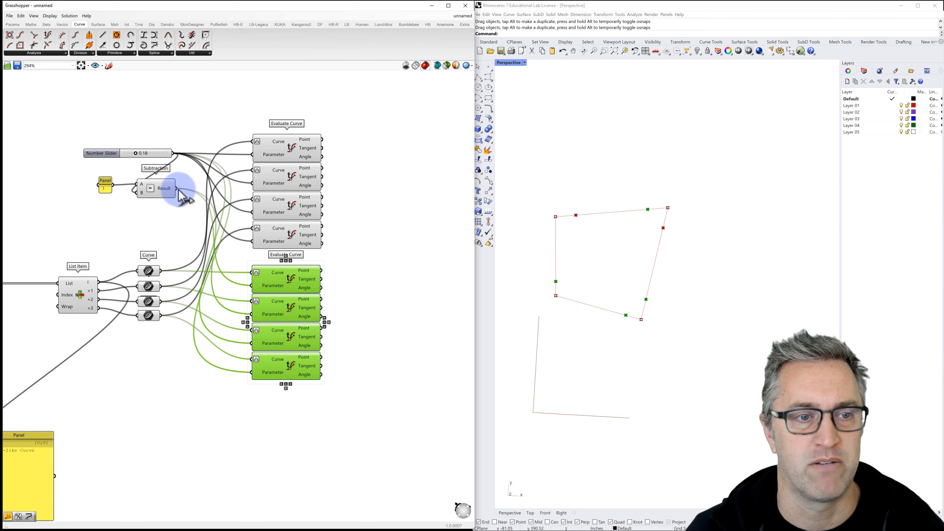
pyautogui.moveTo(183, 197); pyautogui.dragTo(253, 342)
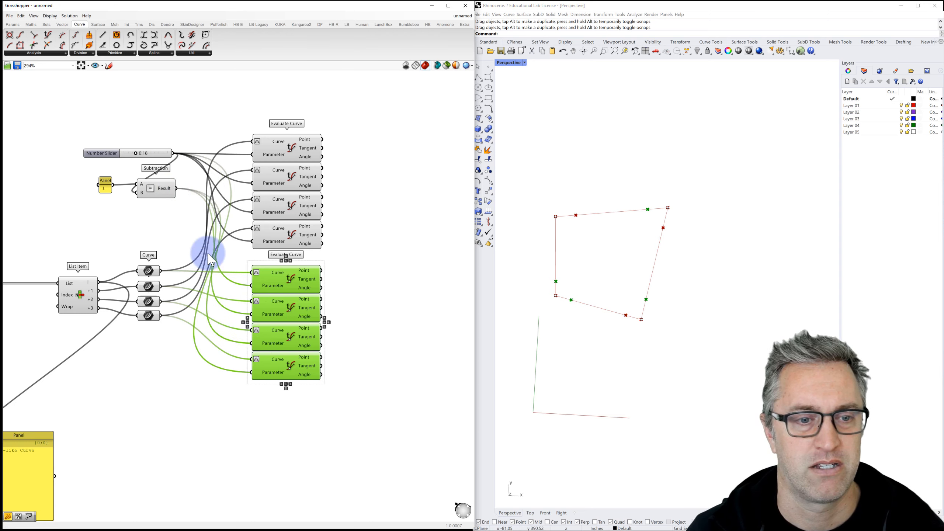
pyautogui.moveTo(185, 191); pyautogui.dragTo(252, 371)
pyautogui.moveTo(163, 250); pyautogui.dragTo(142, 225)
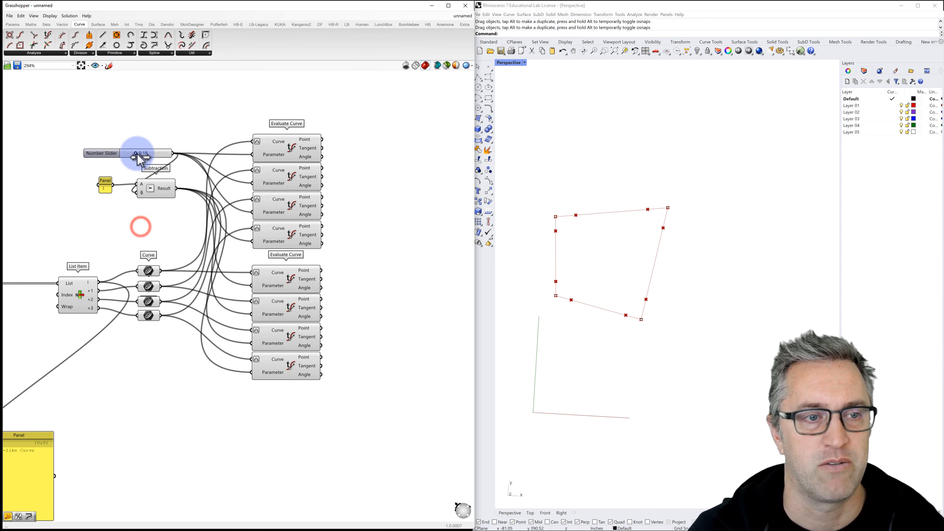
pyautogui.moveTo(136, 156)
pyautogui.mouseDown()
pyautogui.moveTo(175, 155)
pyautogui.moveTo(107, 155)
pyautogui.moveTo(179, 153)
pyautogui.moveTo(107, 163)
pyautogui.moveTo(185, 156)
pyautogui.moveTo(120, 158)
pyautogui.moveTo(135, 157)
pyautogui.mouseUp()
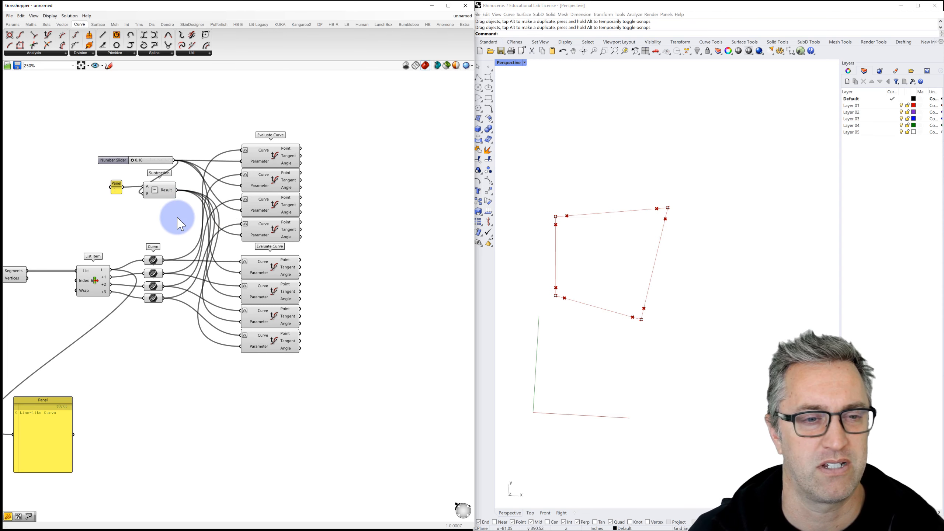
pyautogui.scroll(-2, 173, 211)
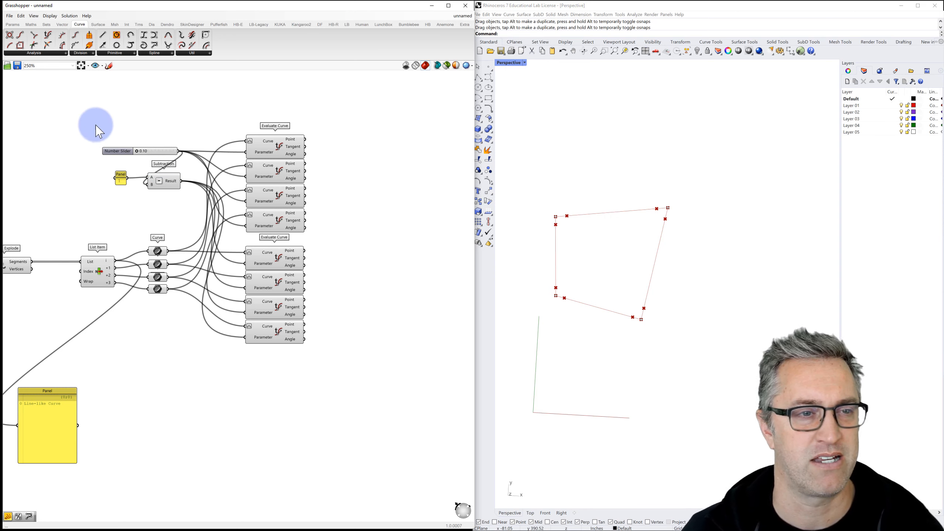
# Step: Copy the slider, panel, Subtraction and all eight Evaluate Curve components below the originals
pyautogui.scroll(-1, 145, 148)
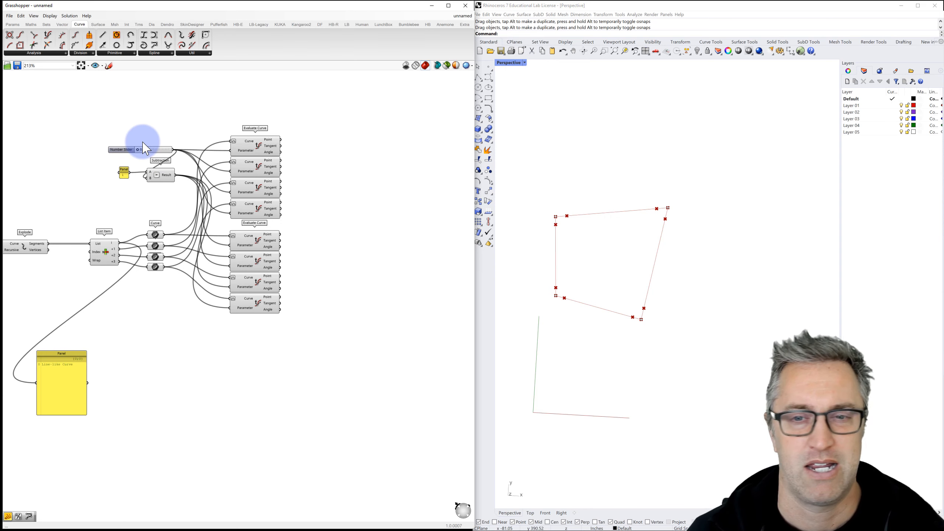
pyautogui.moveTo(96, 124); pyautogui.dragTo(318, 224)
pyautogui.moveTo(309, 316); pyautogui.dragTo(236, 230)
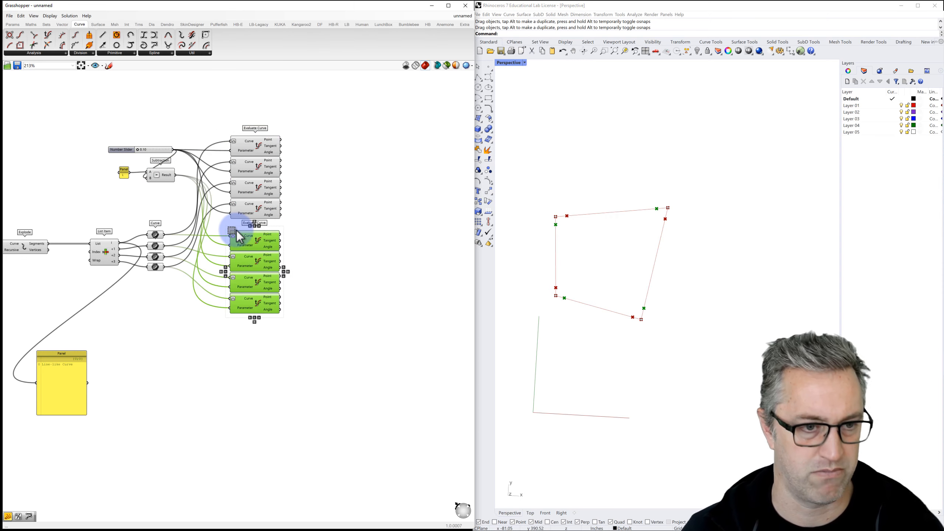
pyautogui.click(294, 329)
pyautogui.moveTo(302, 354); pyautogui.dragTo(202, 105)
pyautogui.keyDown('shift'); pyautogui.moveTo(184, 123); pyautogui.dragTo(91, 196); pyautogui.keyUp('shift')
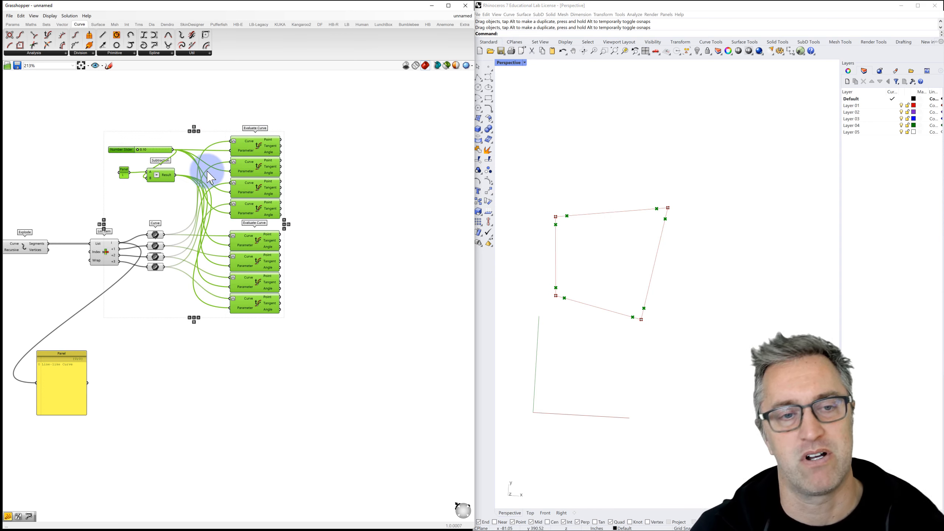
pyautogui.moveTo(252, 210); pyautogui.dragTo(277, 373)
pyautogui.click(347, 306)
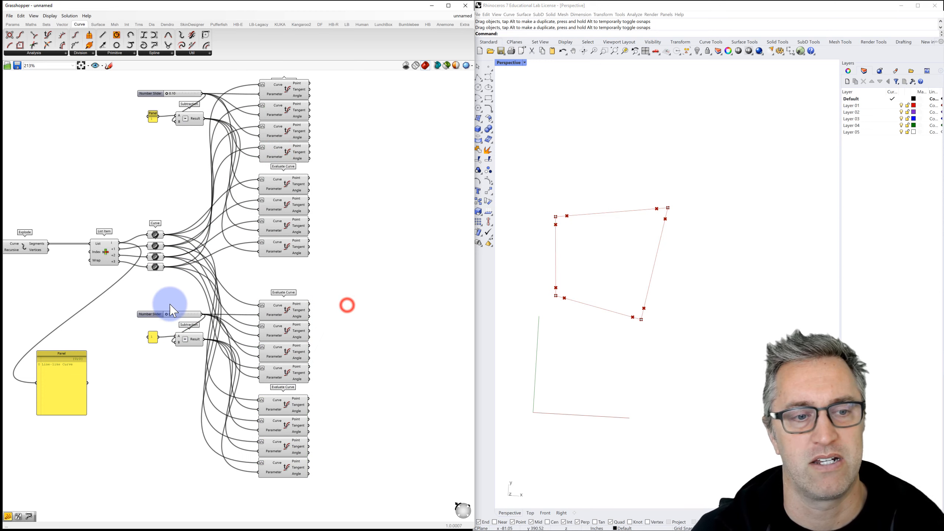
# Step: Set the copied slider's value to 0.28
pyautogui.moveTo(166, 314); pyautogui.dragTo(201, 315)
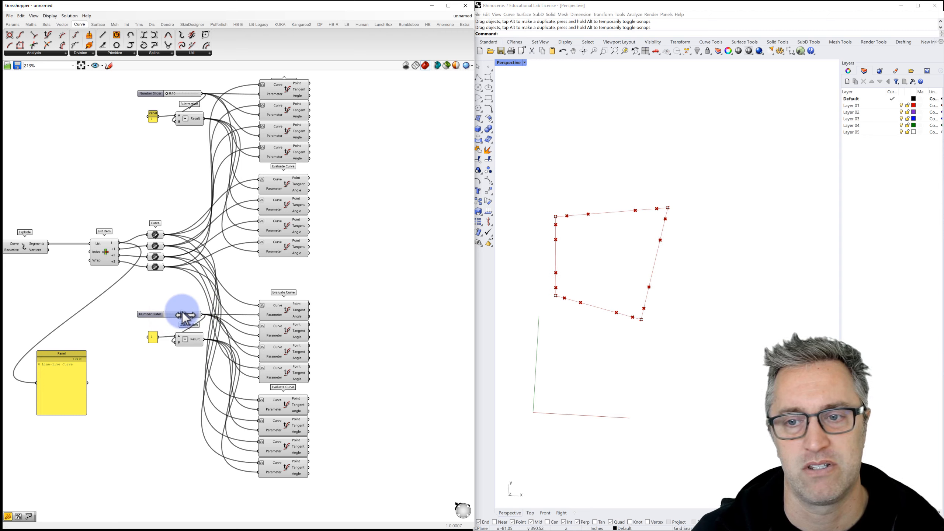
pyautogui.moveTo(189, 313); pyautogui.dragTo(187, 314)
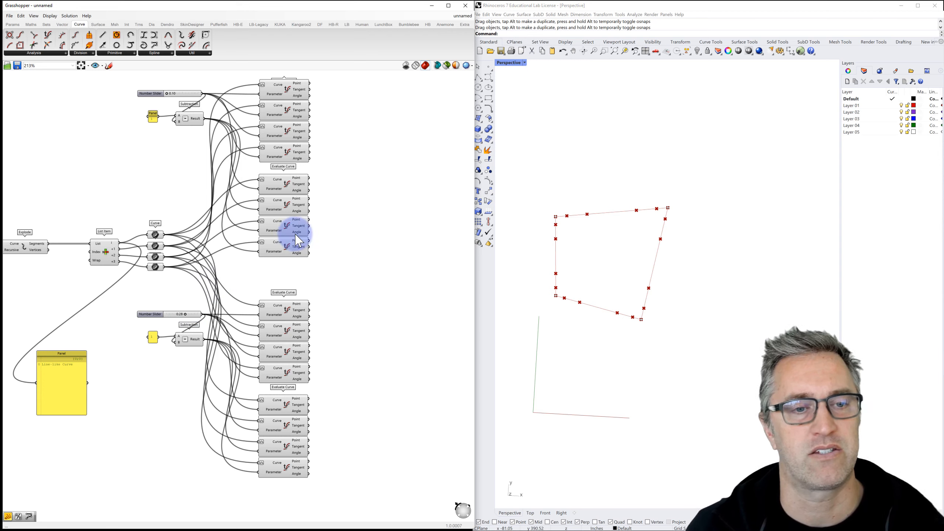
pyautogui.moveTo(377, 194); pyautogui.dragTo(326, 206, button='right')
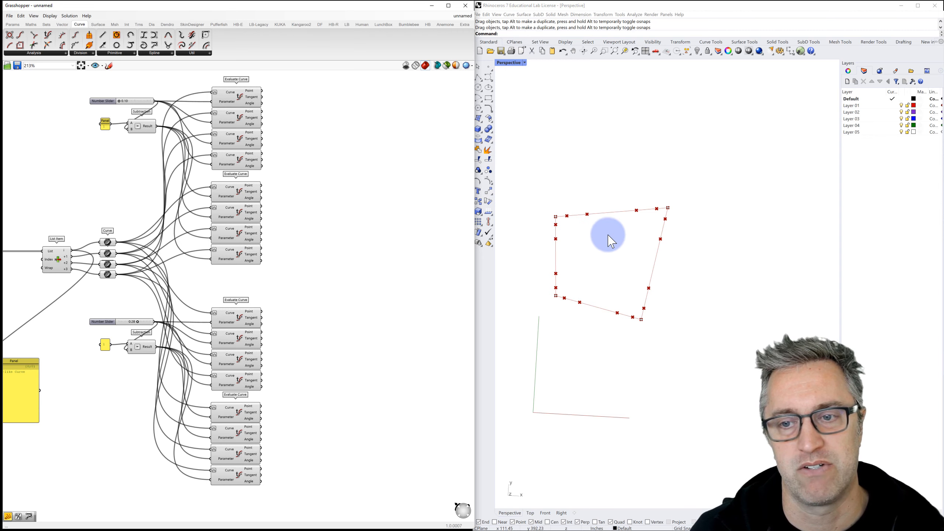
# Step: Place a Line component and feed its Start Point from the first Evaluate Curve's point
pyautogui.click(359, 157)
pyautogui.doubleClick(329, 109)
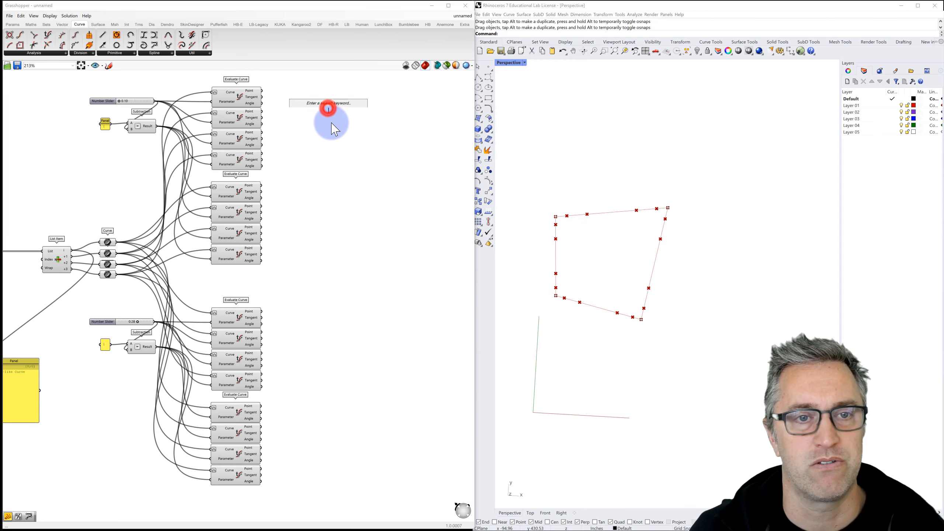
pyautogui.write('line')
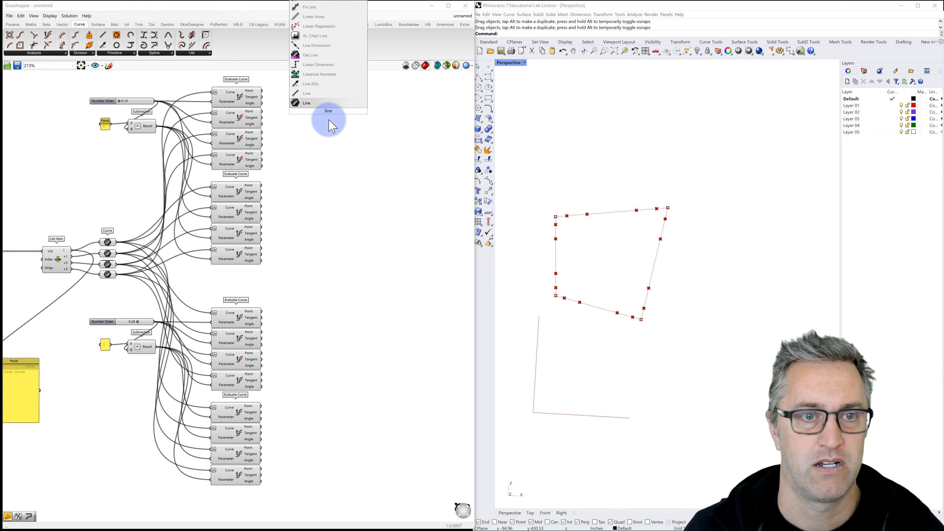
pyautogui.click(316, 95)
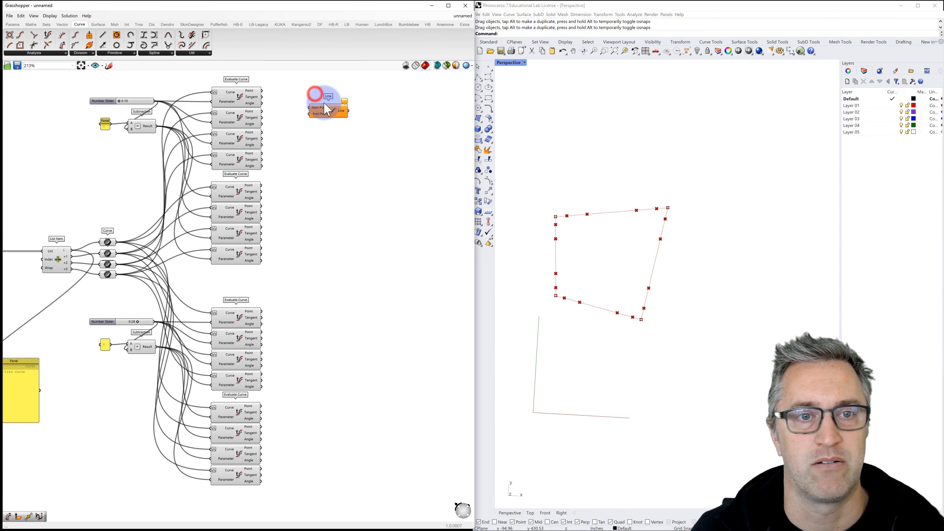
pyautogui.click(241, 98)
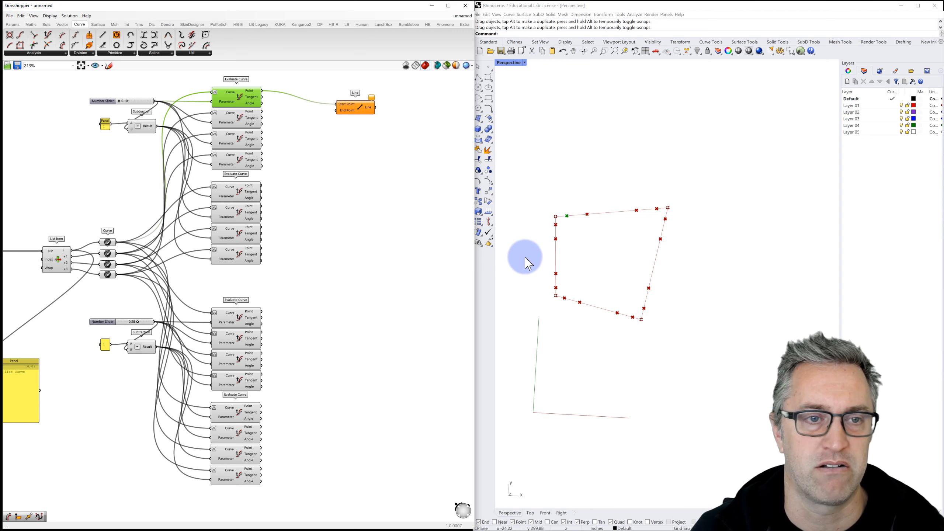
# Step: Wire the opposite-edge Evaluate Curve point into the Line's End Point, drawing a diagonal
pyautogui.click(238, 112)
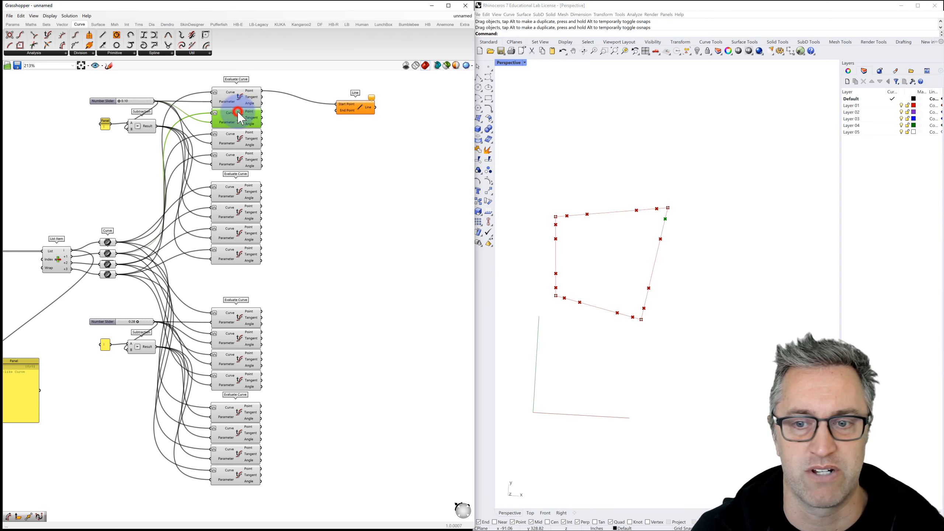
pyautogui.click(238, 143)
pyautogui.click(242, 166)
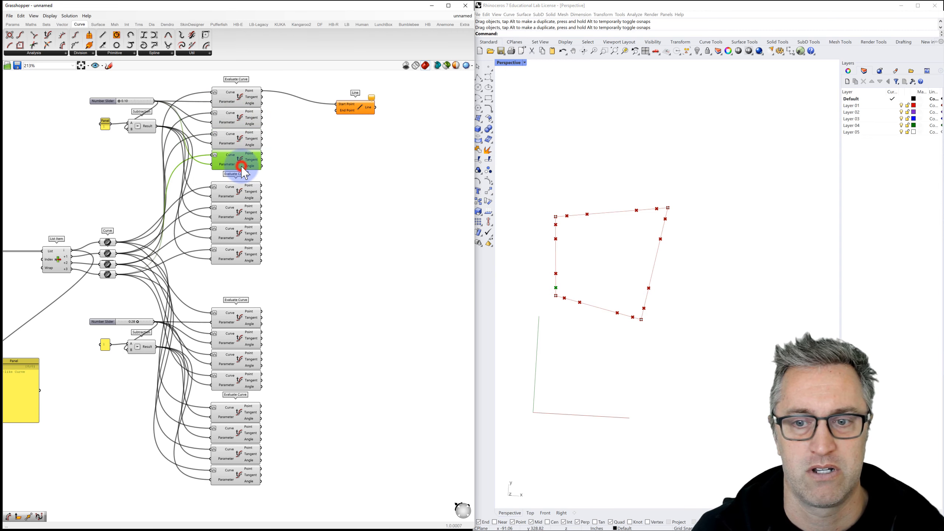
pyautogui.click(240, 193)
pyautogui.click(240, 217)
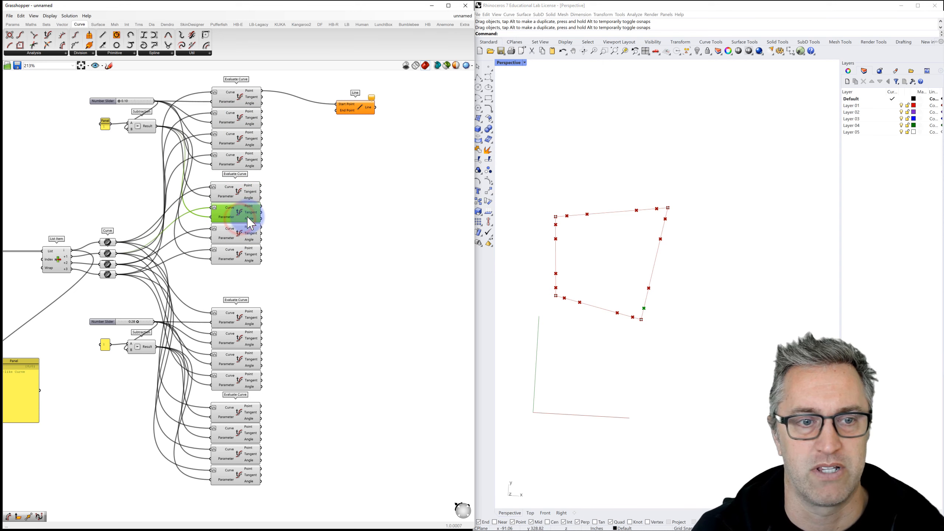
pyautogui.click(261, 206)
pyautogui.moveTo(338, 117); pyautogui.dragTo(337, 111)
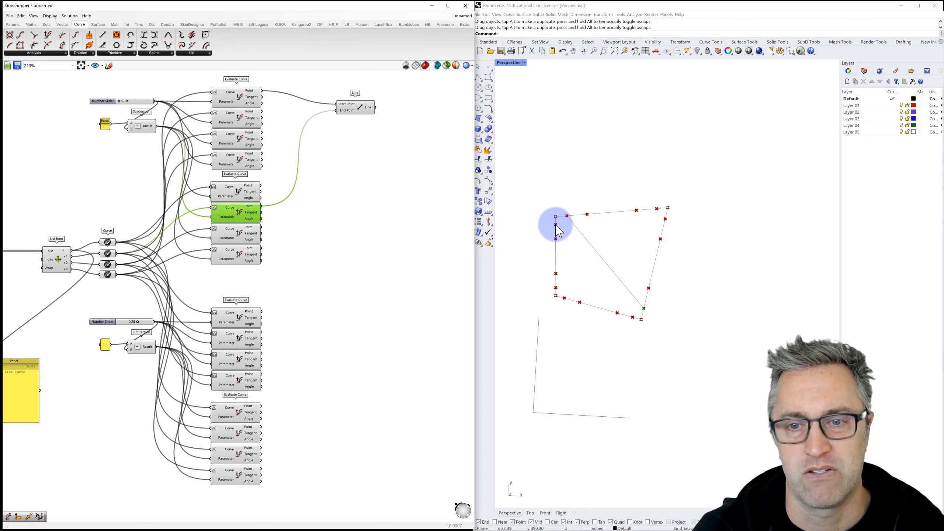
# Step: Check the Evaluate Curve points to find the next diagonal's endpoints, then select the Line
pyautogui.click(236, 116)
pyautogui.click(238, 138)
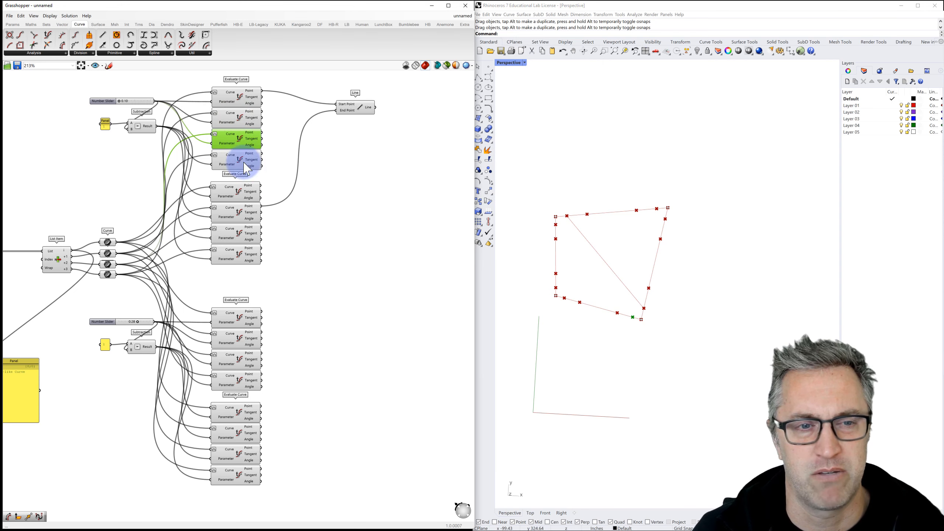
pyautogui.click(241, 160)
pyautogui.click(237, 190)
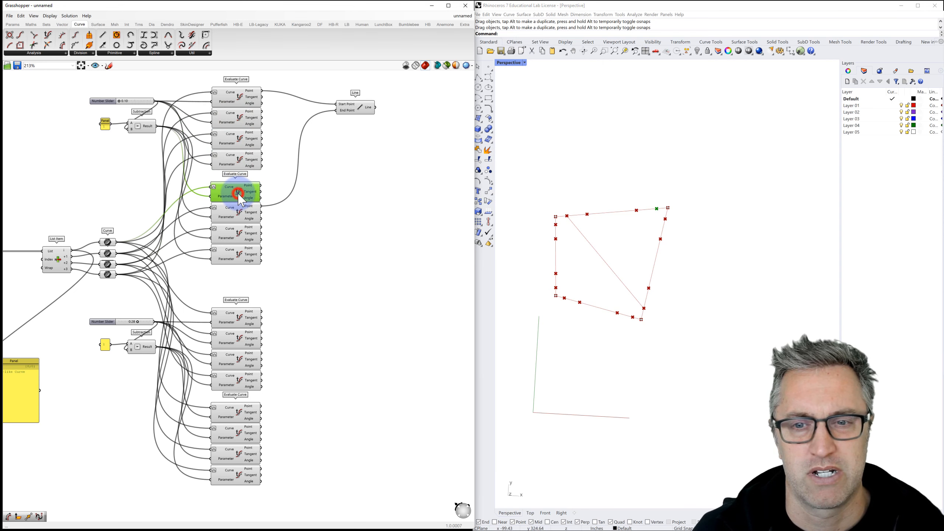
pyautogui.click(244, 218)
pyautogui.click(243, 232)
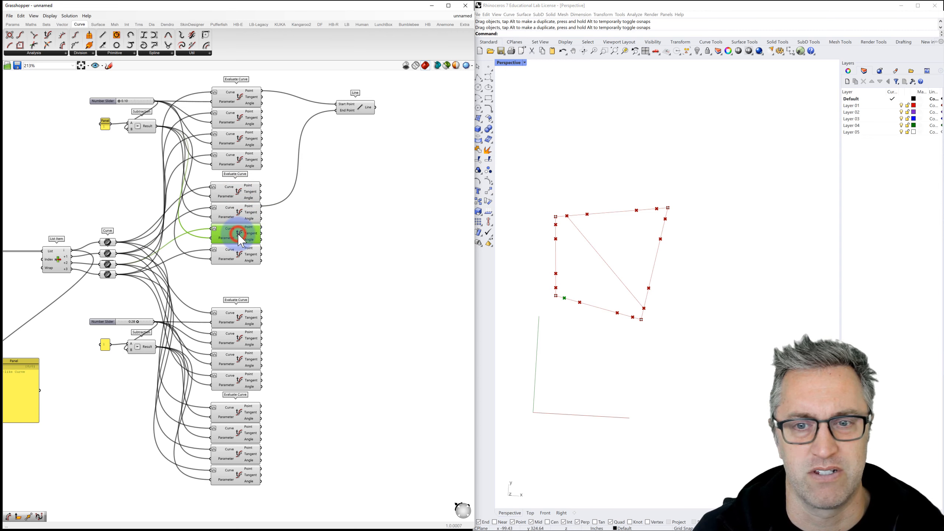
pyautogui.click(238, 257)
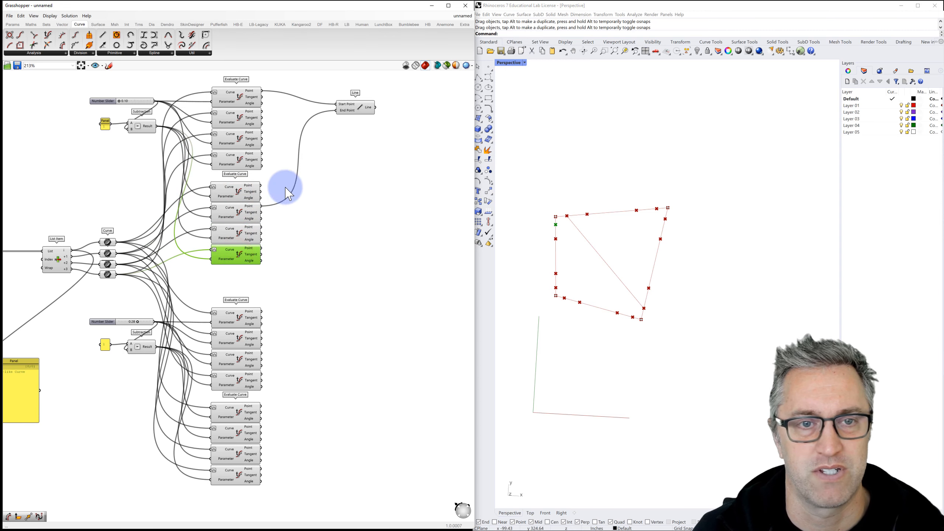
pyautogui.click(357, 108)
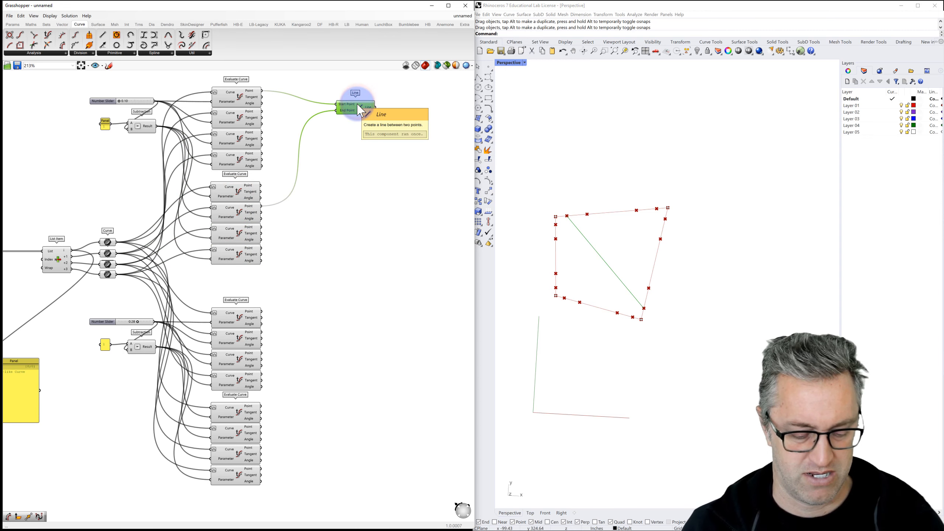
# Step: Add a second Line below, starting at the fourth Evaluate Curve's point
pyautogui.moveTo(357, 110); pyautogui.dragTo(357, 166)
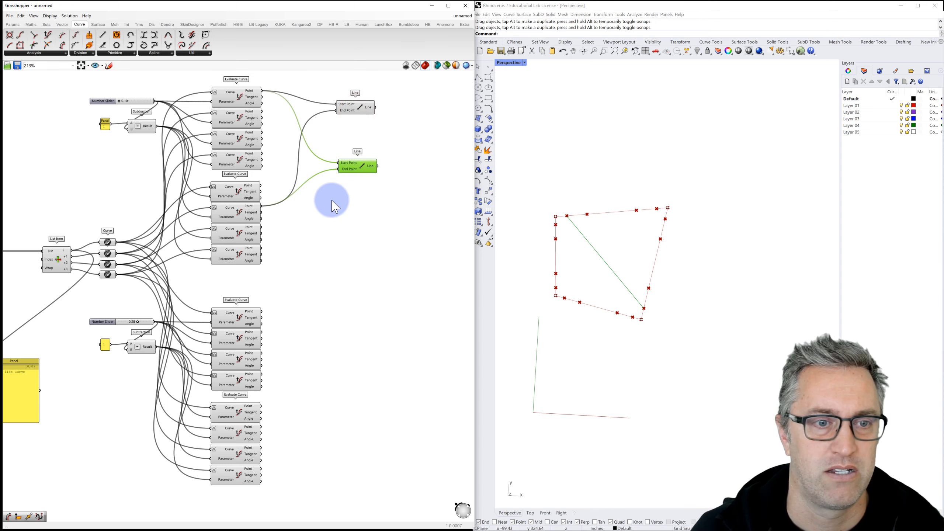
pyautogui.moveTo(292, 220); pyautogui.dragTo(339, 163)
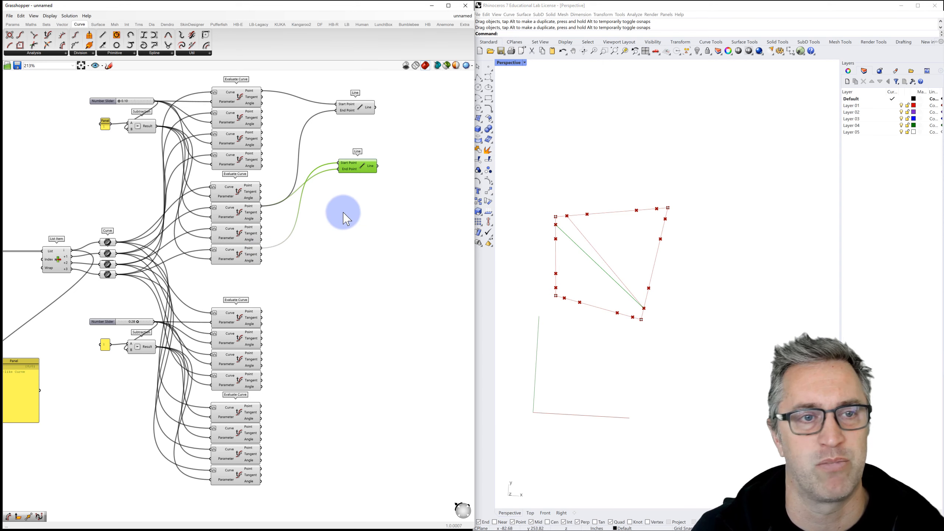
pyautogui.click(239, 117)
pyautogui.click(238, 138)
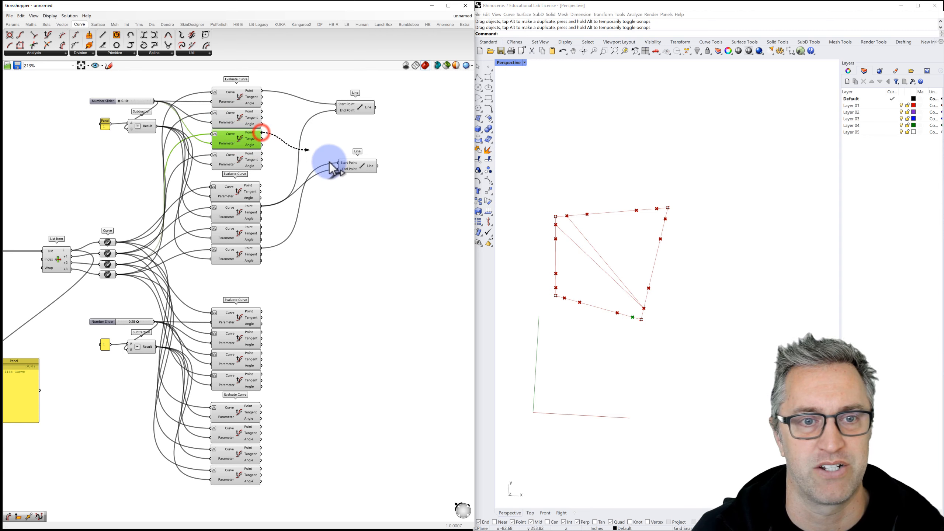
pyautogui.click(365, 168)
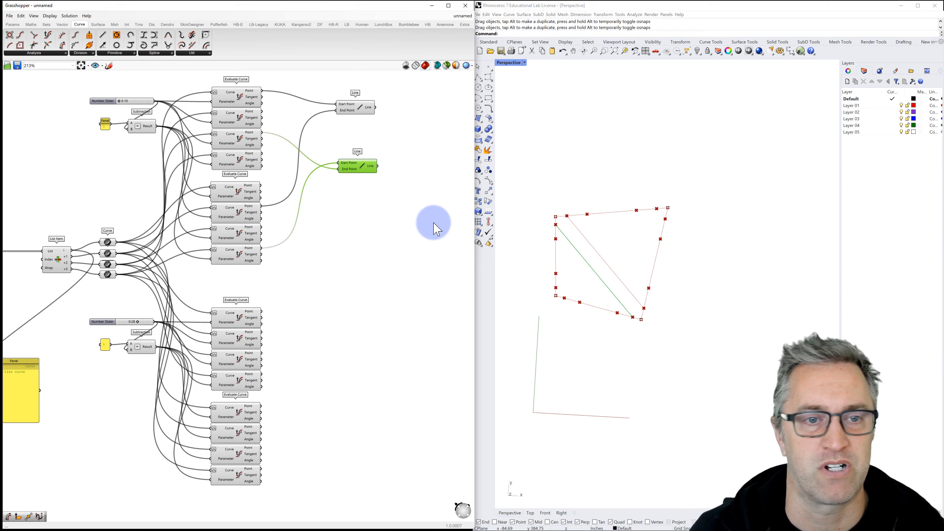
pyautogui.click(353, 221)
# Step: Add a third Line fed by the fourth Evaluate Curve point and a top-edge point
pyautogui.click(353, 166)
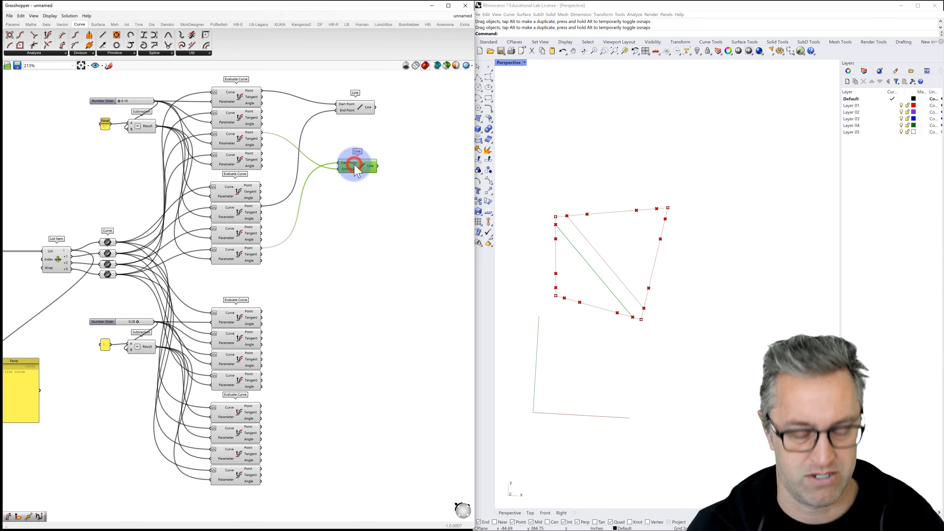
pyautogui.keyDown('alt'); pyautogui.moveTo(357, 167); pyautogui.dragTo(359, 209); pyautogui.keyUp('alt')
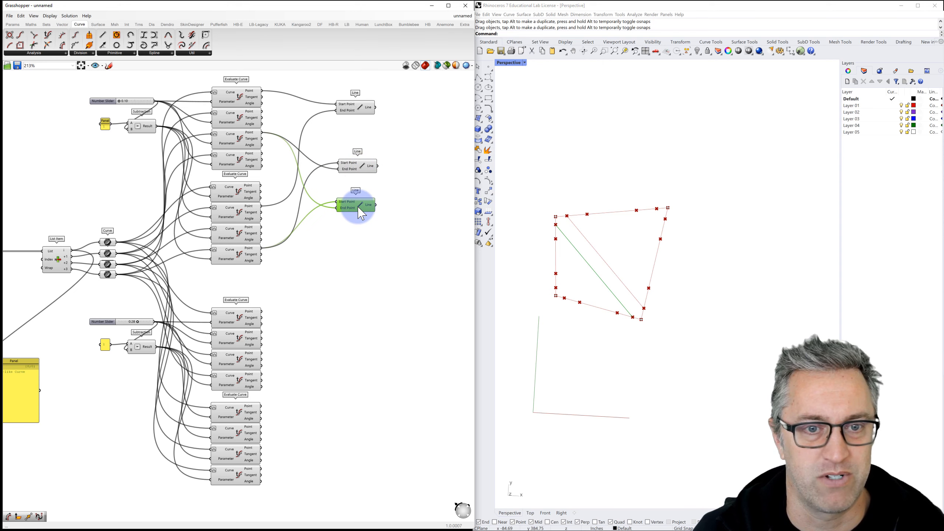
pyautogui.click(392, 187)
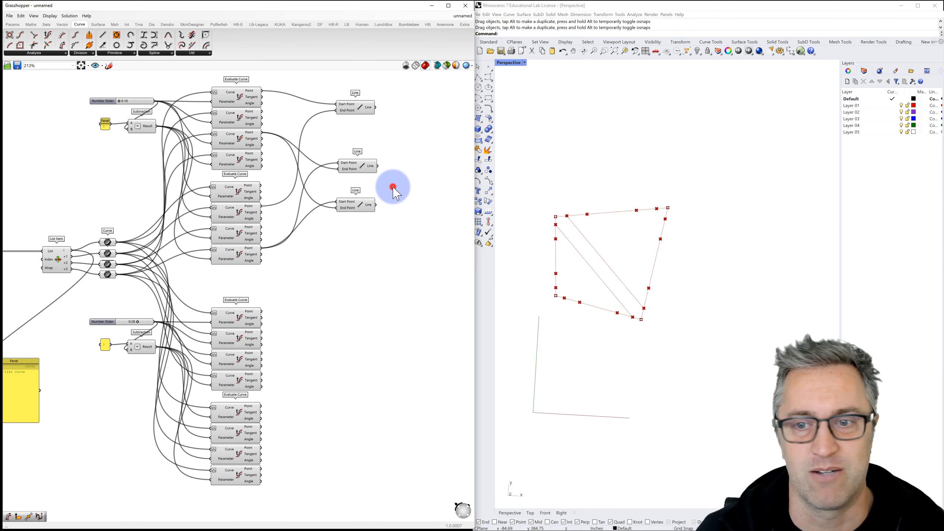
pyautogui.click(245, 122)
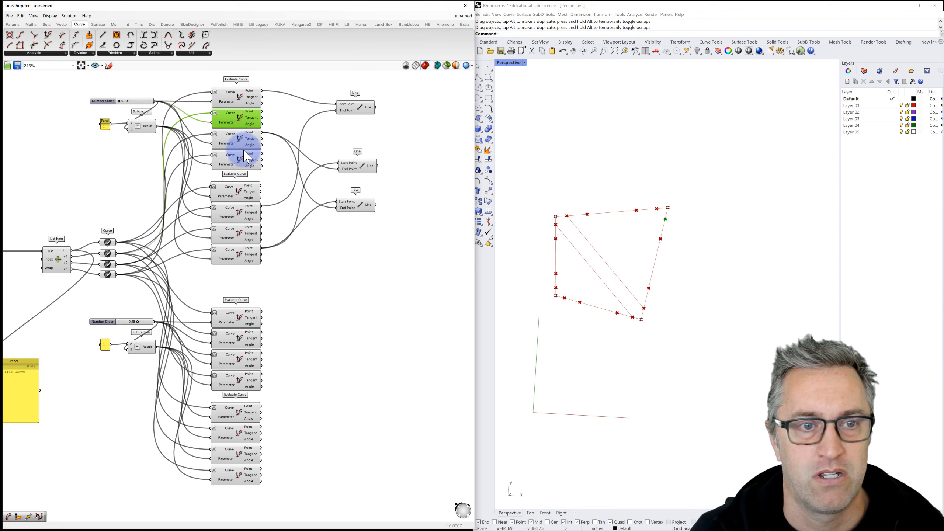
pyautogui.click(240, 162)
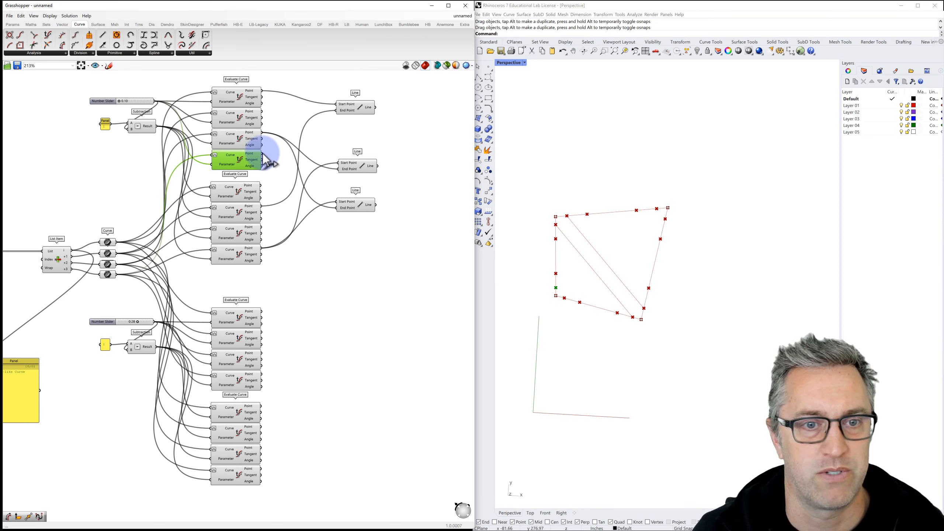
pyautogui.moveTo(263, 154); pyautogui.dragTo(337, 201)
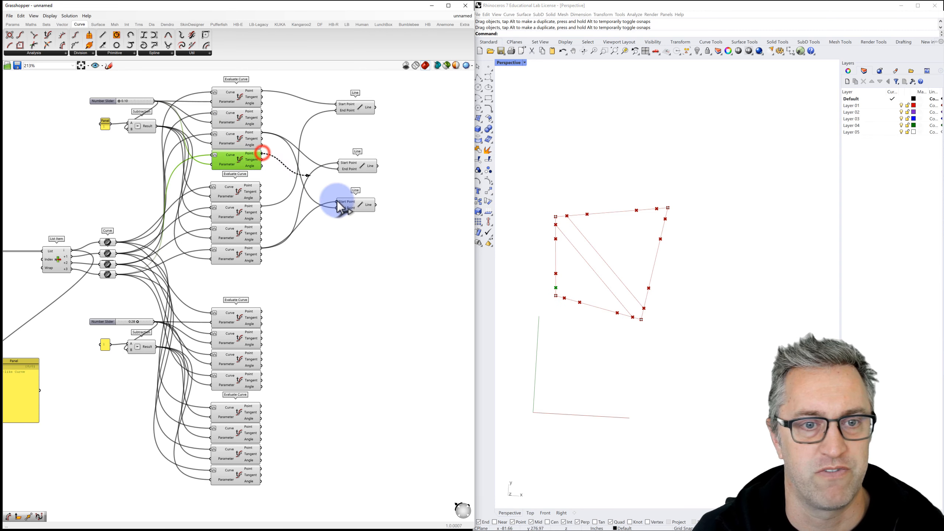
pyautogui.click(252, 195)
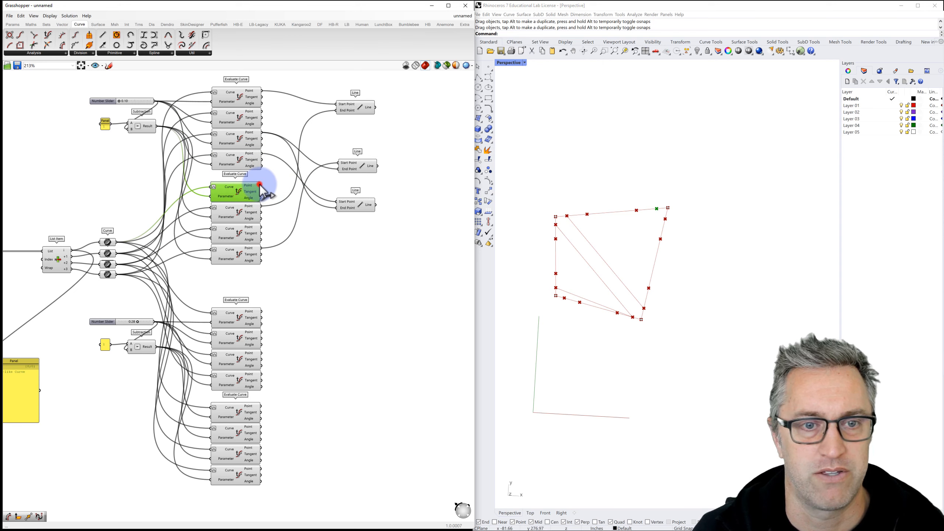
pyautogui.moveTo(261, 185); pyautogui.dragTo(346, 208)
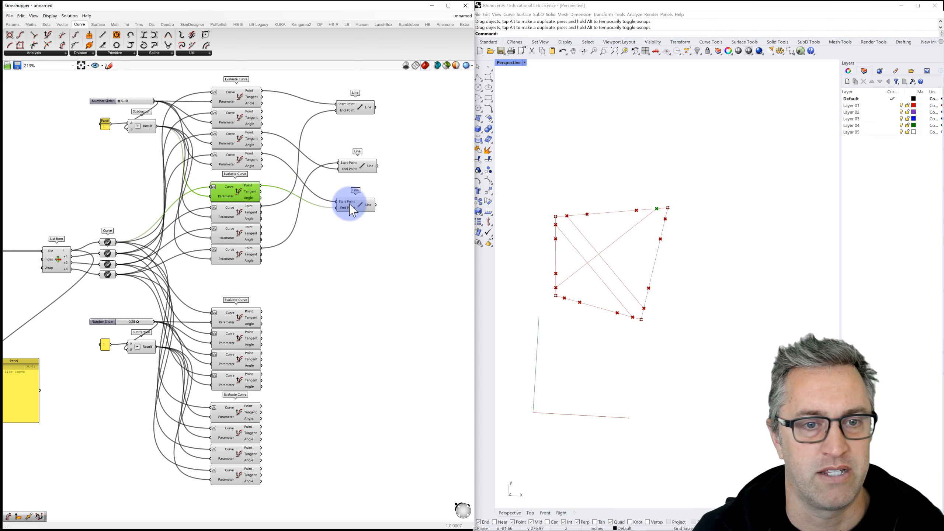
pyautogui.click(349, 205)
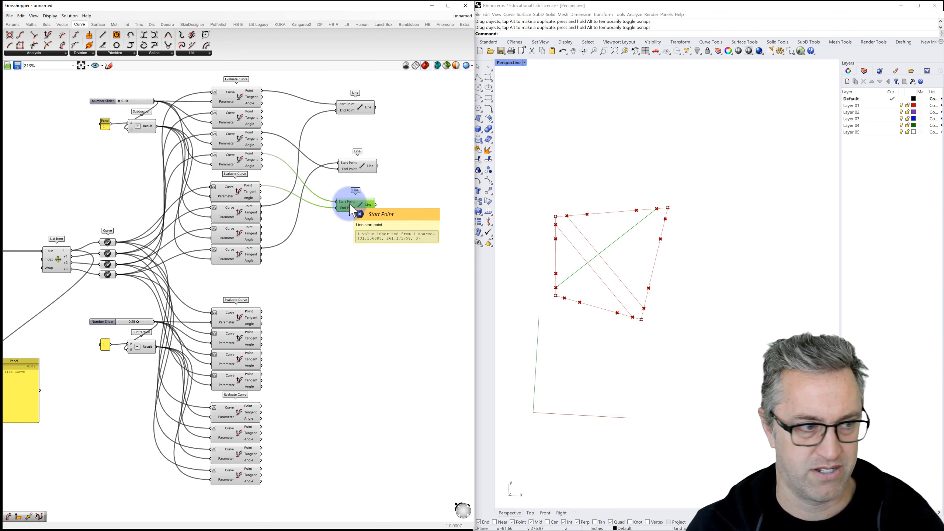
# Step: Add a fourth Line between two evaluated points and review each Line's crossing diagonal
pyautogui.keyDown('alt'); pyautogui.moveTo(350, 208); pyautogui.dragTo(355, 243); pyautogui.keyUp('alt')
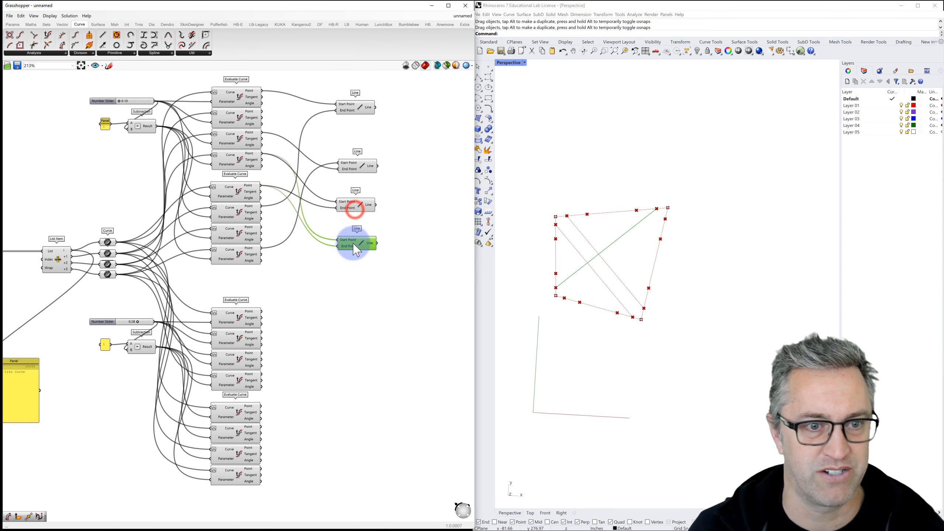
pyautogui.click(253, 241)
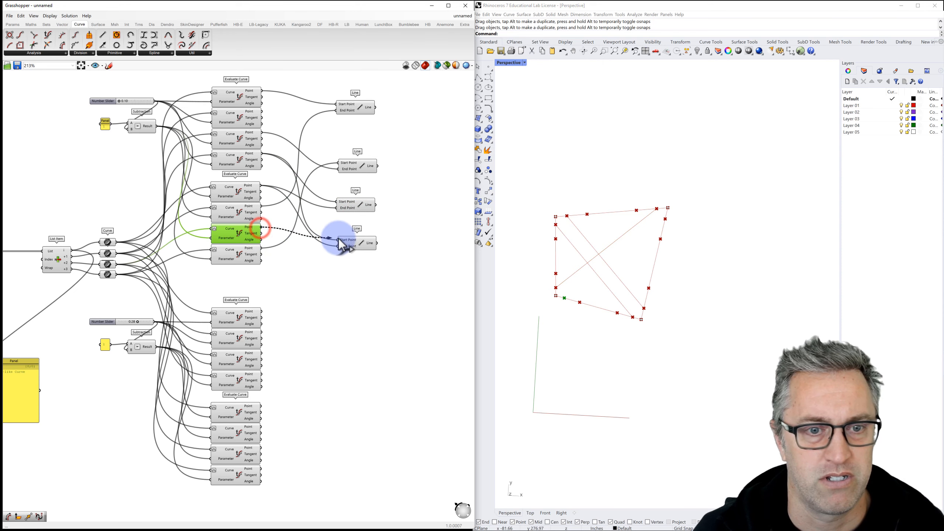
pyautogui.moveTo(339, 238); pyautogui.dragTo(341, 239)
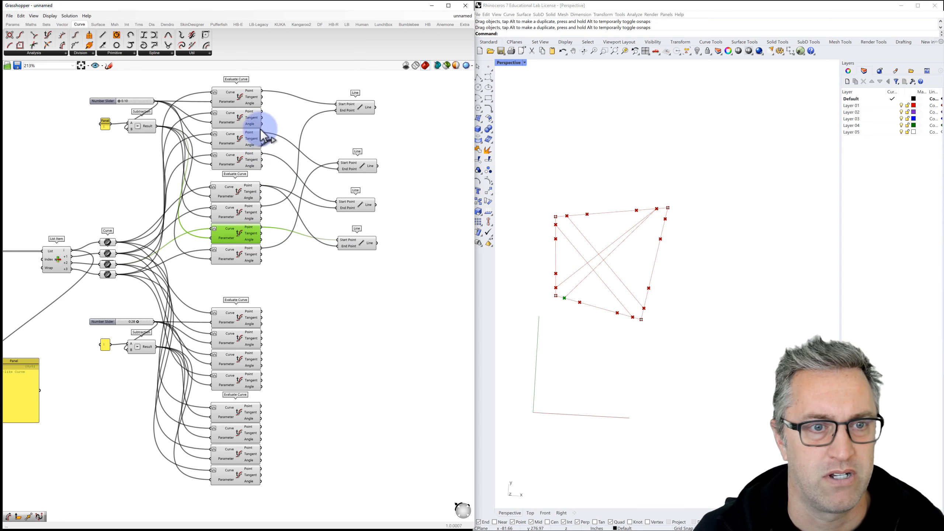
pyautogui.moveTo(262, 111); pyautogui.dragTo(352, 244)
pyautogui.click(358, 209)
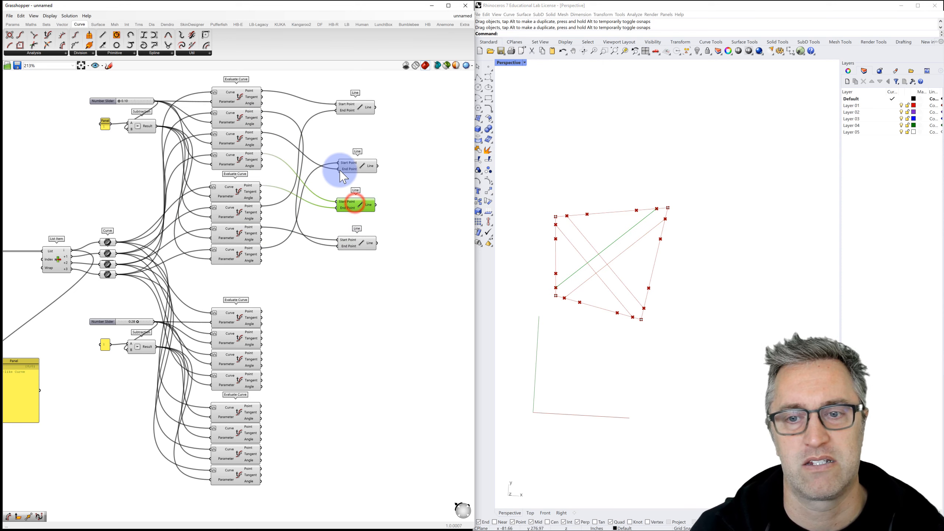
pyautogui.click(349, 164)
pyautogui.click(348, 106)
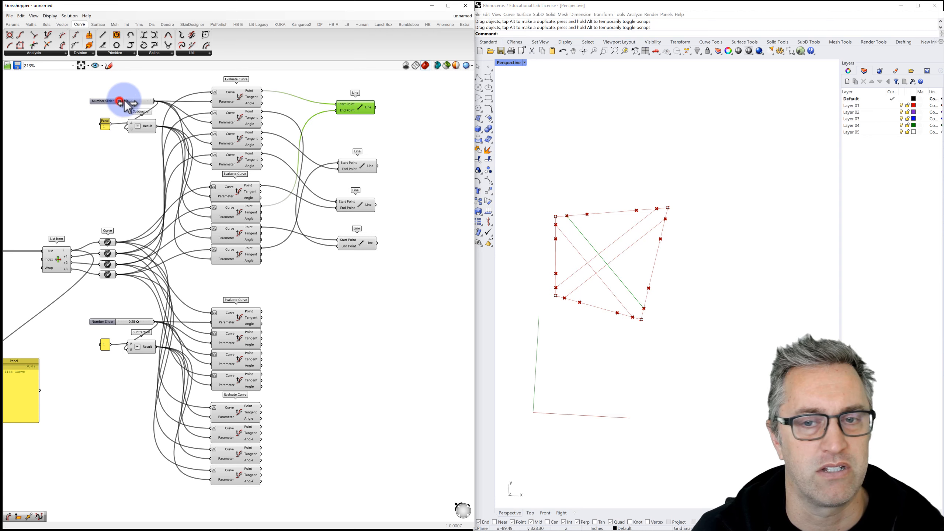
# Step: Set the upper slider to 0.22 and the lower slider to 0.10, shifting the points and crossing lines
pyautogui.moveTo(124, 100)
pyautogui.mouseDown()
pyautogui.moveTo(174, 98)
pyautogui.moveTo(121, 103)
pyautogui.moveTo(136, 100)
pyautogui.mouseUp()
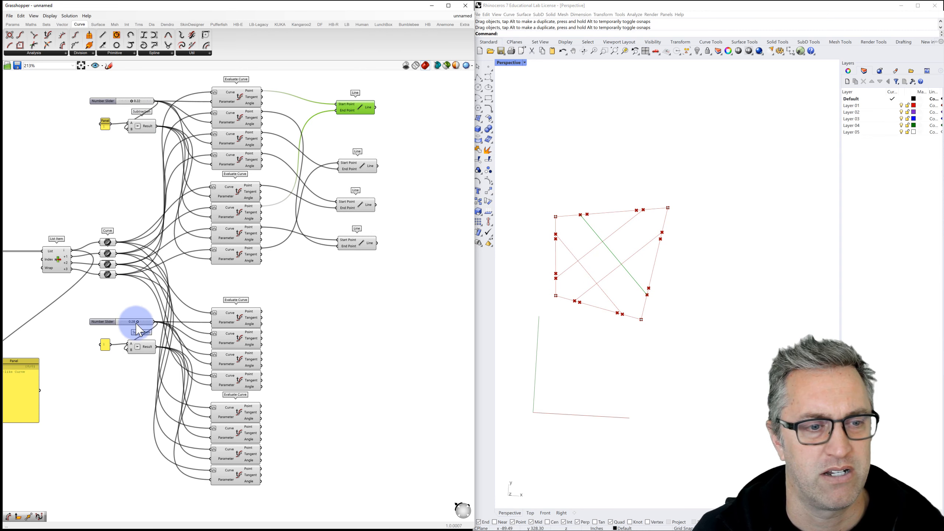
pyautogui.moveTo(138, 322); pyautogui.dragTo(126, 324)
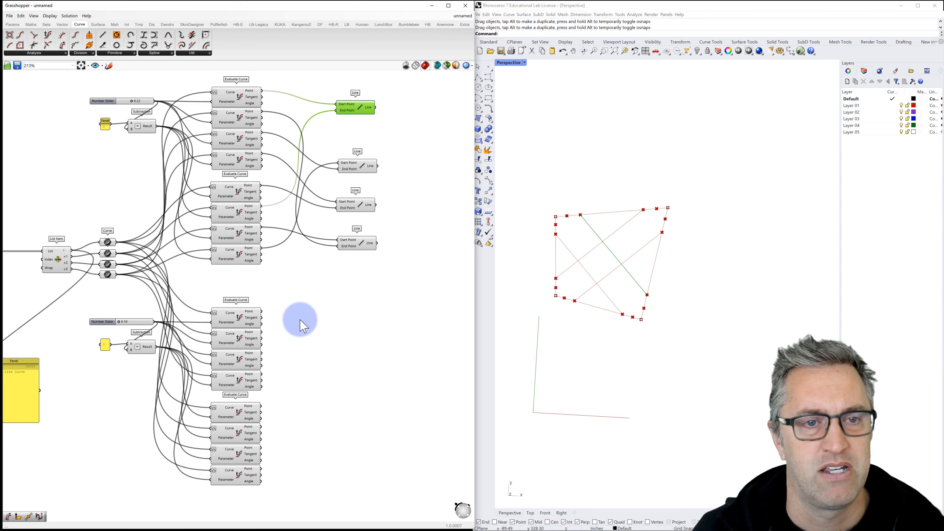
pyautogui.moveTo(297, 319); pyautogui.dragTo(278, 310, button='right')
pyautogui.click(288, 318)
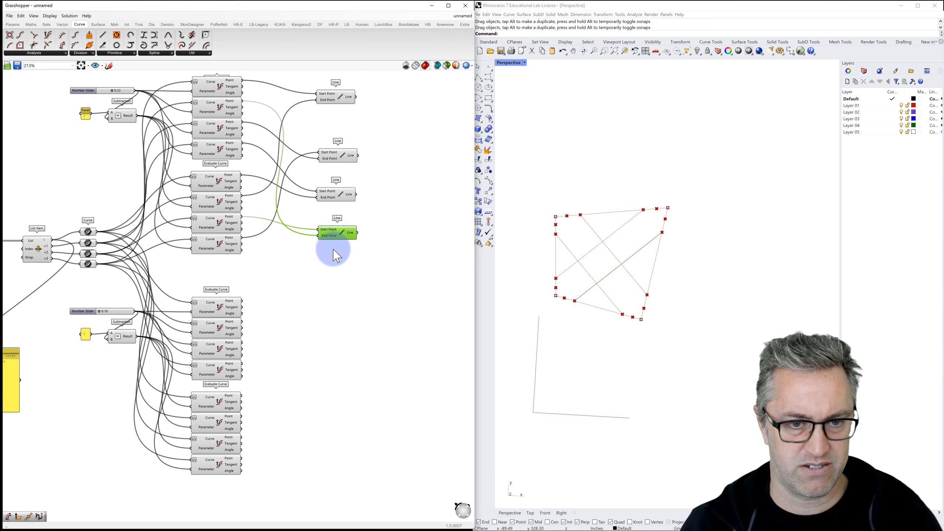
# Step: Copy the bottom Line beside the lower group and feed it the lower group's right-edge point
pyautogui.keyDown('alt'); pyautogui.moveTo(334, 236); pyautogui.dragTo(330, 323); pyautogui.keyUp('alt')
pyautogui.click(330, 287)
pyautogui.click(218, 306)
pyautogui.moveTo(221, 311); pyautogui.dragTo(318, 318)
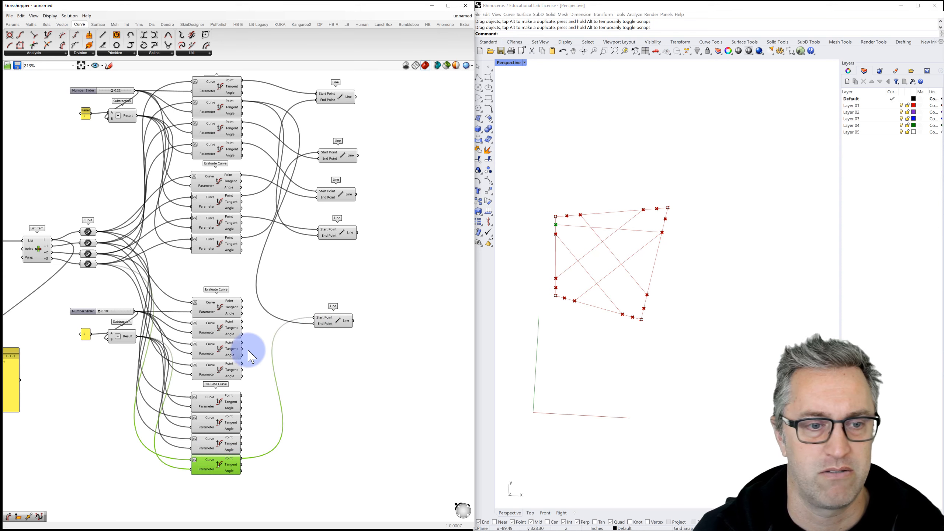
pyautogui.click(223, 306)
pyautogui.click(223, 336)
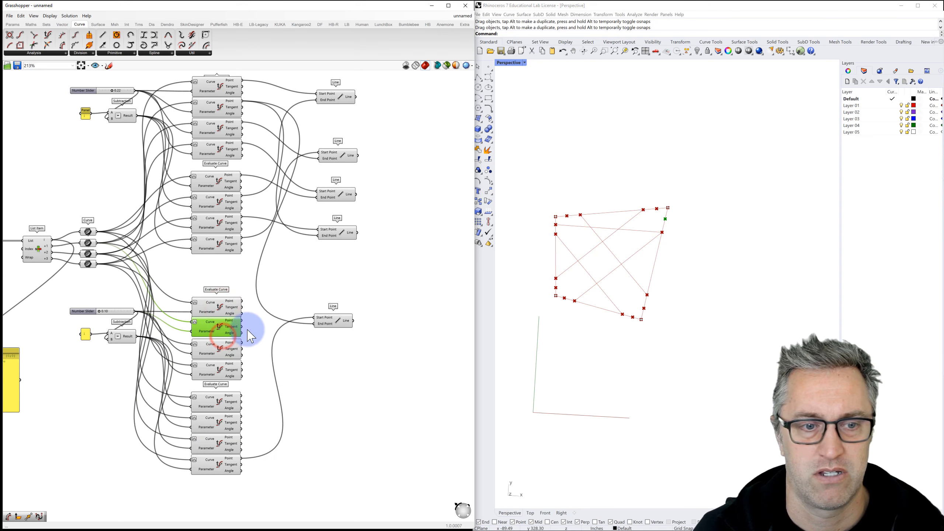
pyautogui.moveTo(242, 322); pyautogui.dragTo(315, 325)
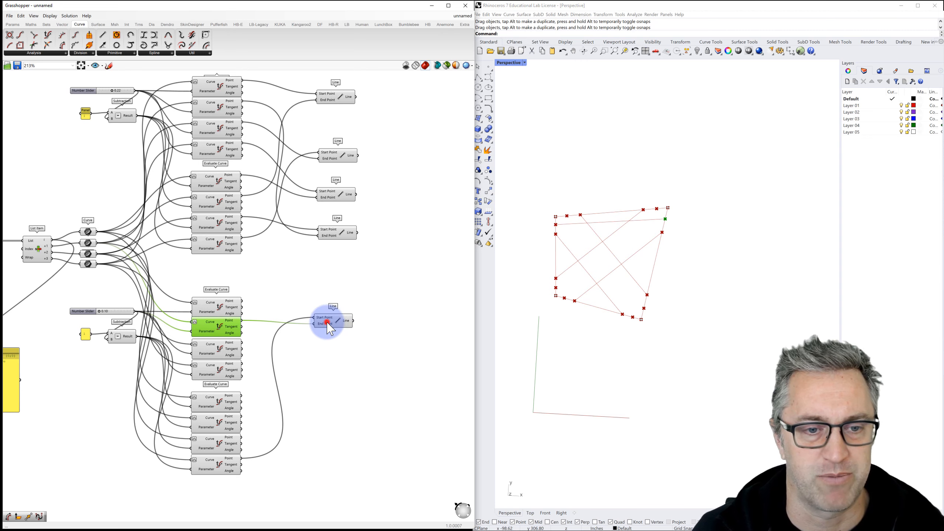
pyautogui.moveTo(327, 323)
pyautogui.mouseDown()
pyautogui.moveTo(327, 354)
pyautogui.moveTo(337, 339)
pyautogui.mouseUp()
pyautogui.moveTo(330, 325)
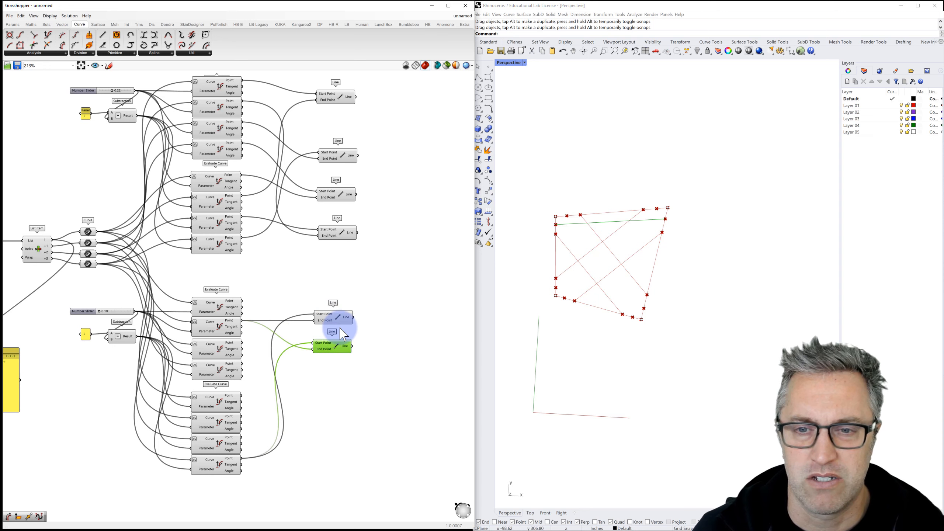
pyautogui.click(347, 289)
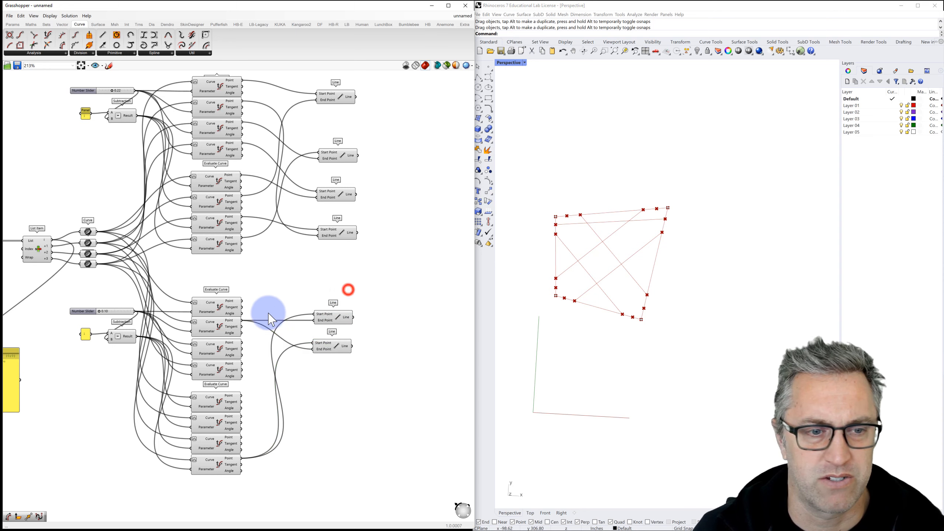
# Step: Wire the lower group's top point and a bottom-group point into the lower Line's start and end
pyautogui.click(223, 306)
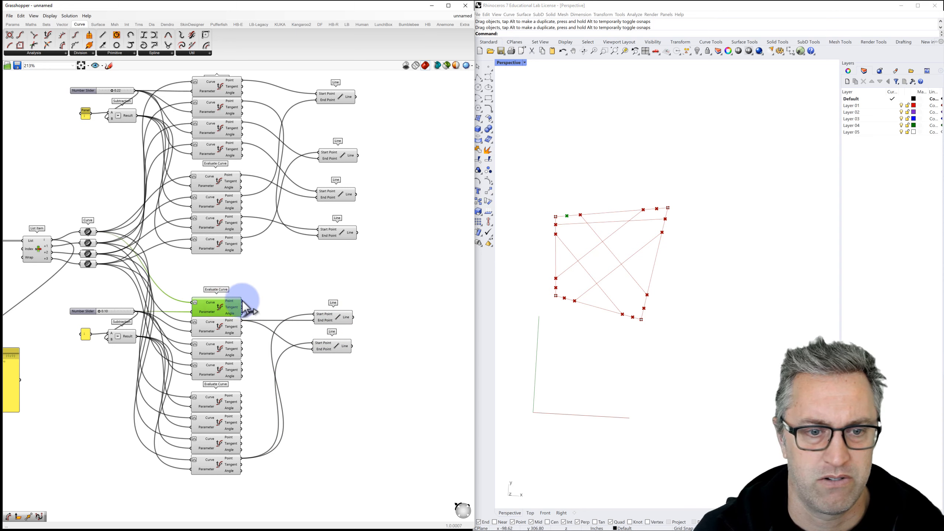
pyautogui.moveTo(284, 325); pyautogui.dragTo(315, 344)
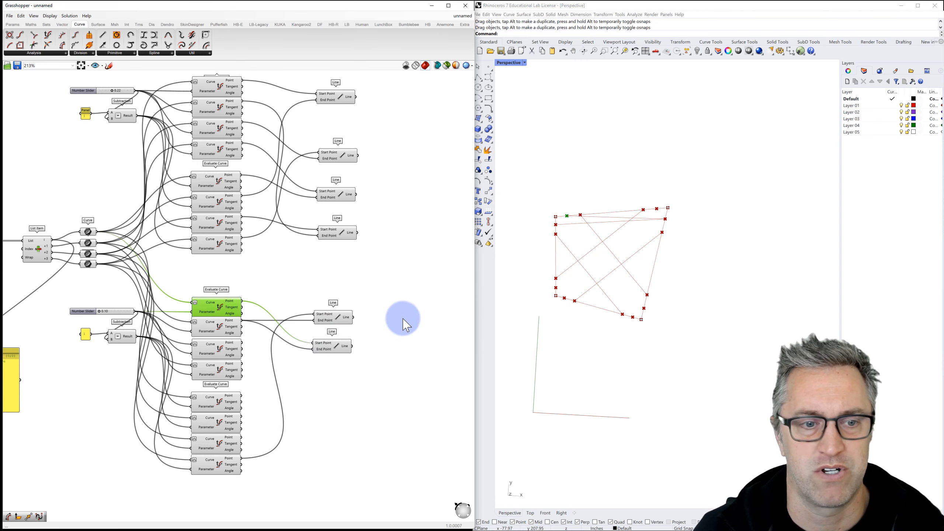
pyautogui.click(220, 350)
pyautogui.click(219, 370)
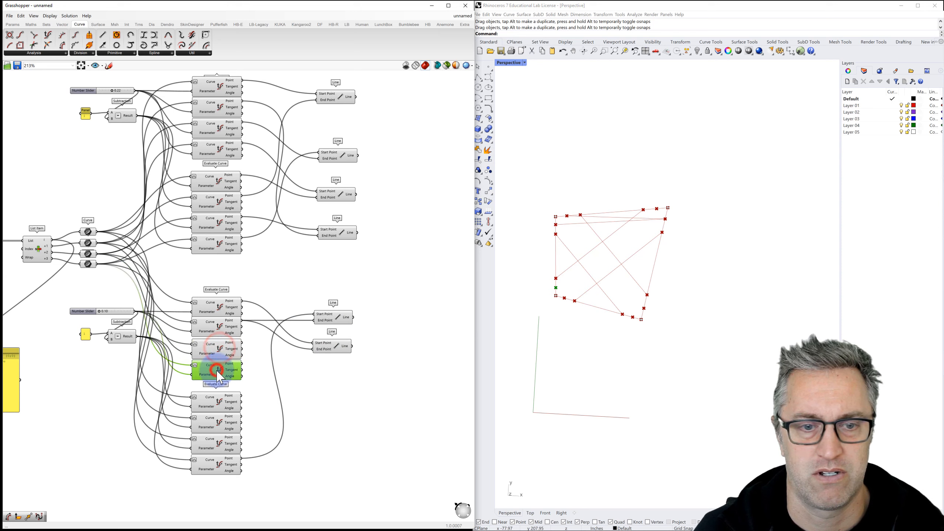
pyautogui.click(215, 401)
pyautogui.click(217, 428)
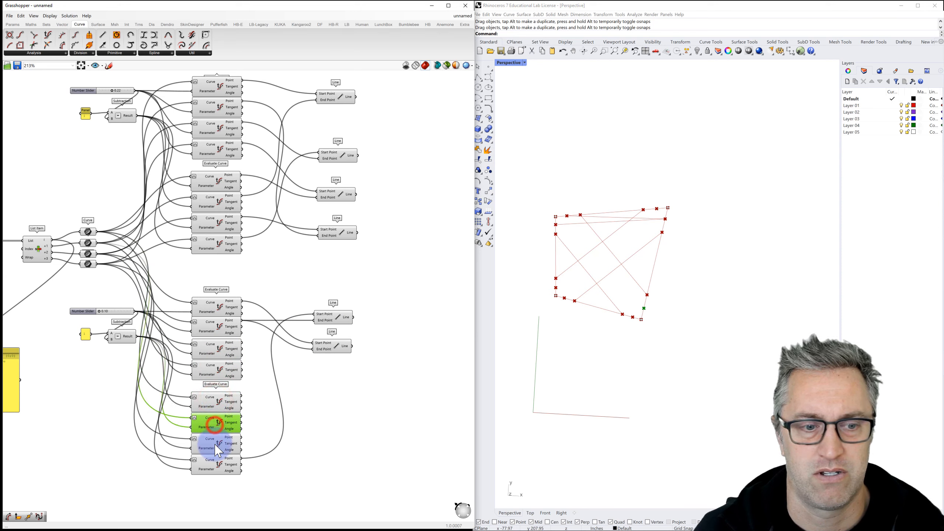
pyautogui.click(215, 444)
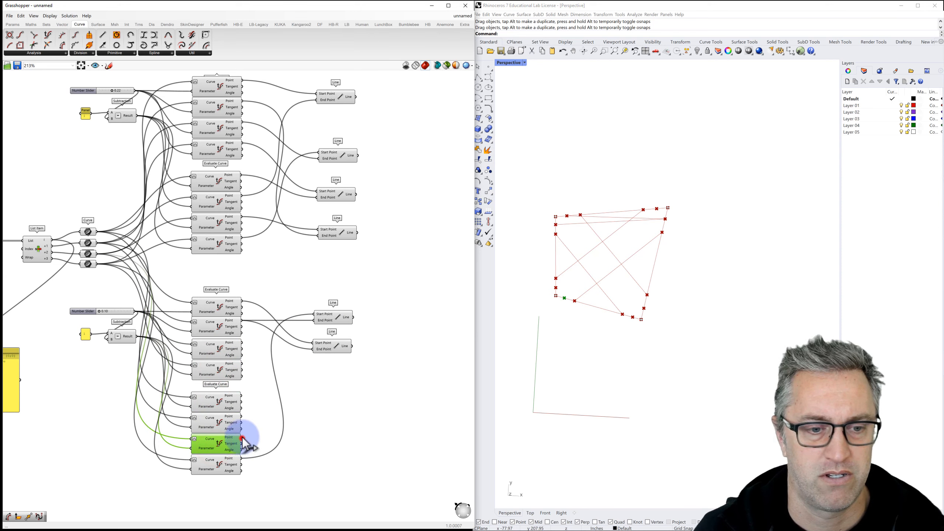
pyautogui.moveTo(242, 437); pyautogui.dragTo(316, 357)
# Step: Add a third lower Line fed by two evaluated points at its start and end
pyautogui.click(332, 353)
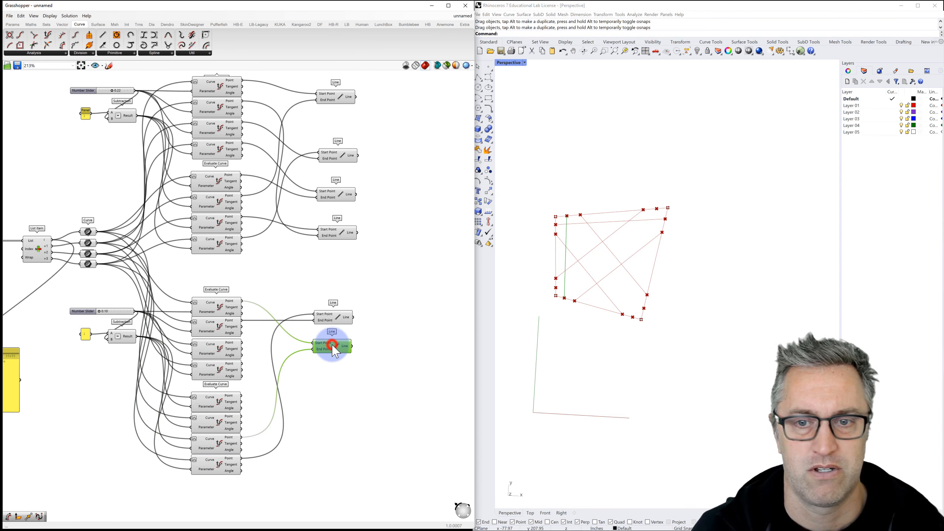
pyautogui.keyDown('alt'); pyautogui.moveTo(336, 351); pyautogui.dragTo(328, 372); pyautogui.keyUp('alt')
pyautogui.click(231, 358)
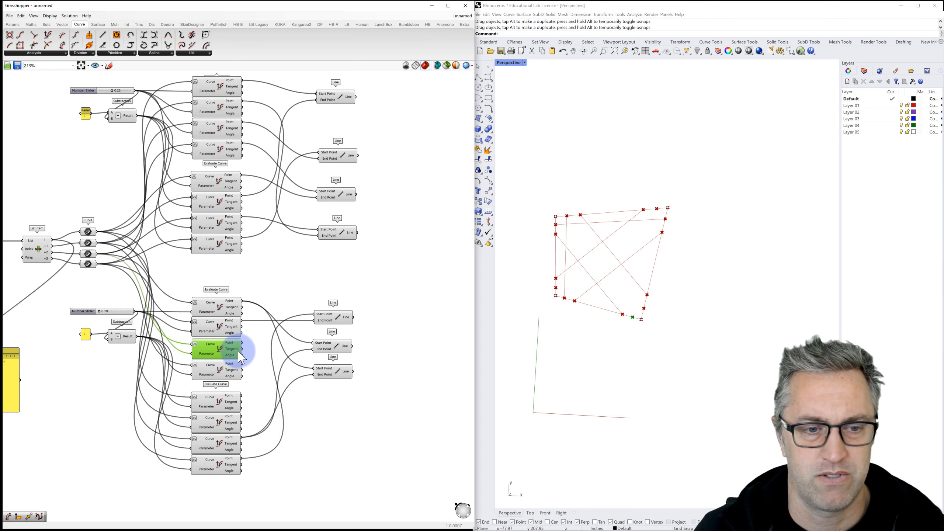
pyautogui.click(225, 370)
pyautogui.click(217, 400)
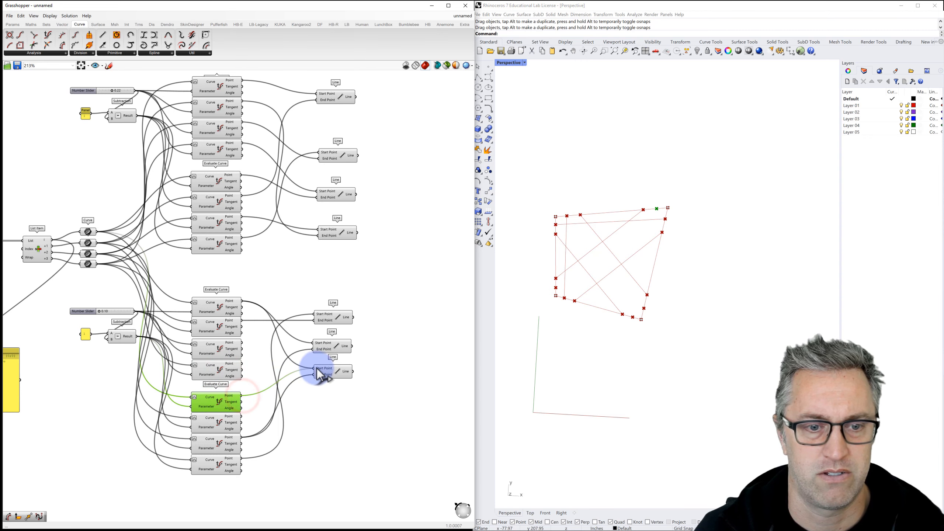
pyautogui.moveTo(317, 368); pyautogui.dragTo(316, 368)
pyautogui.moveTo(243, 343); pyautogui.dragTo(314, 374)
# Step: Add a fourth lower Line plus a copied Evaluate Curve whose point feeds its start
pyautogui.click(342, 371)
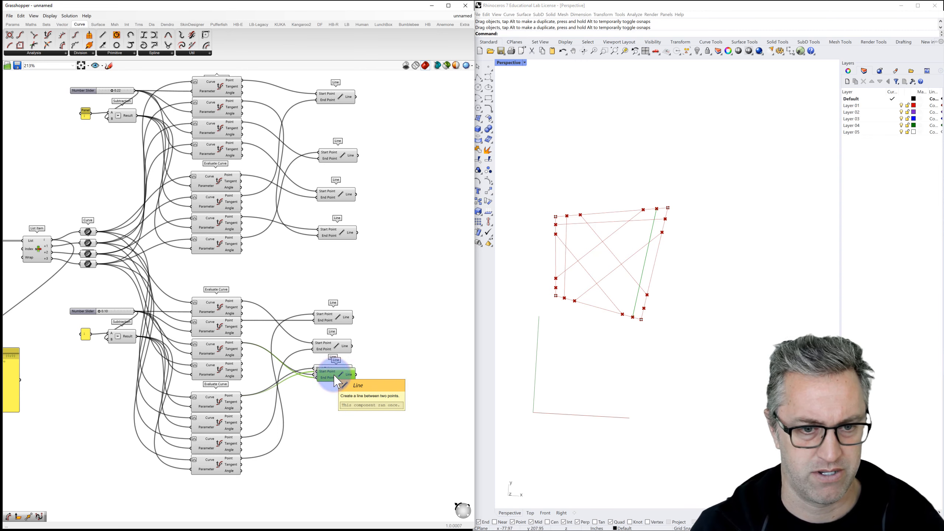
pyautogui.keyDown('alt'); pyautogui.moveTo(334, 377); pyautogui.dragTo(334, 421); pyautogui.keyUp('alt')
pyautogui.click(219, 370)
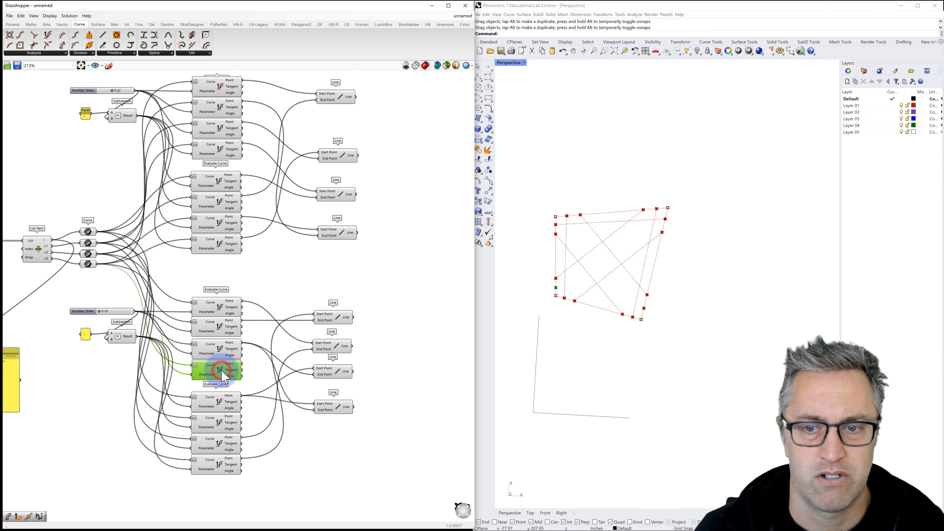
pyautogui.keyDown('alt'); pyautogui.moveTo(225, 377); pyautogui.dragTo(320, 406); pyautogui.keyUp('alt')
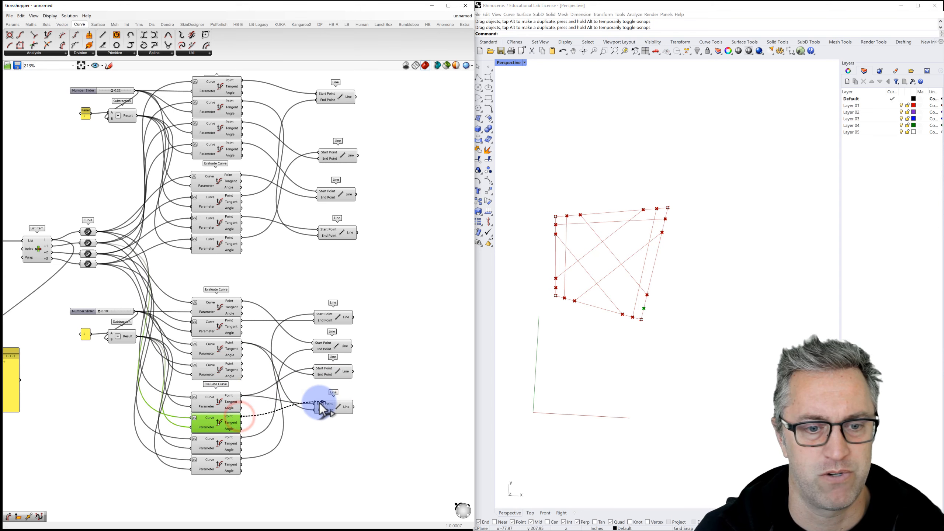
pyautogui.moveTo(241, 364); pyautogui.dragTo(314, 404)
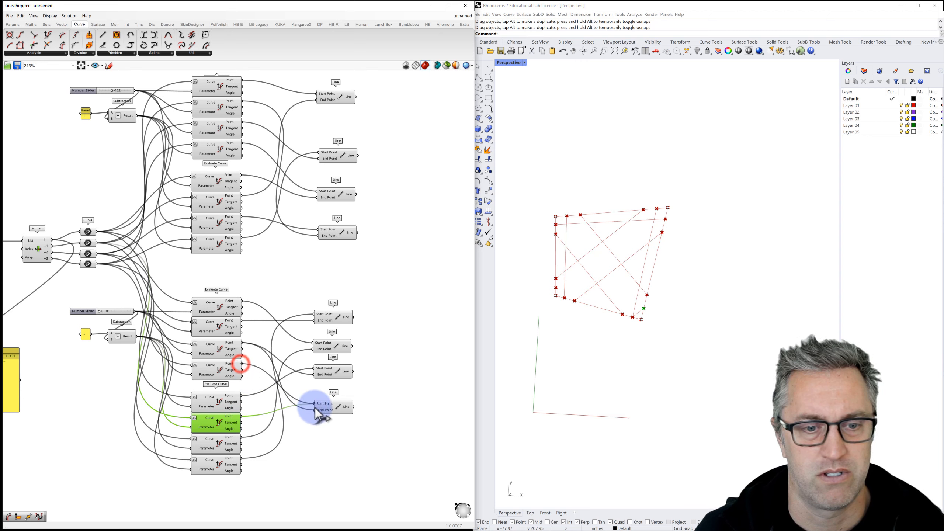
pyautogui.click(396, 362)
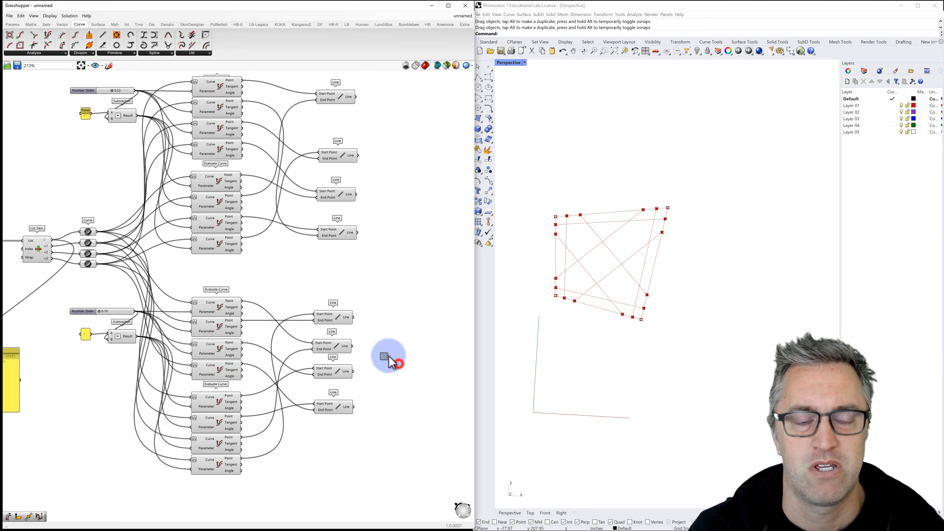
# Step: Group the four upper Line components together
pyautogui.moveTo(367, 291); pyautogui.dragTo(312, 433)
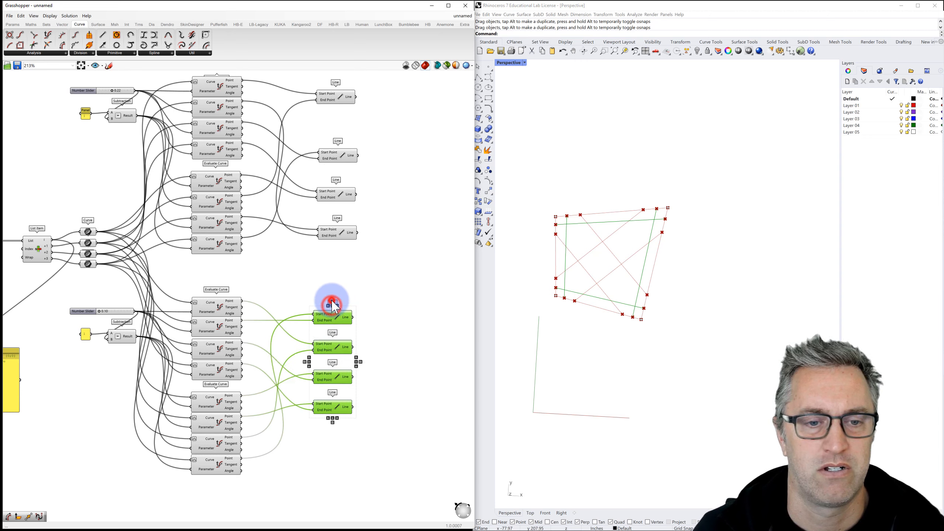
pyautogui.moveTo(373, 249); pyautogui.dragTo(339, 81)
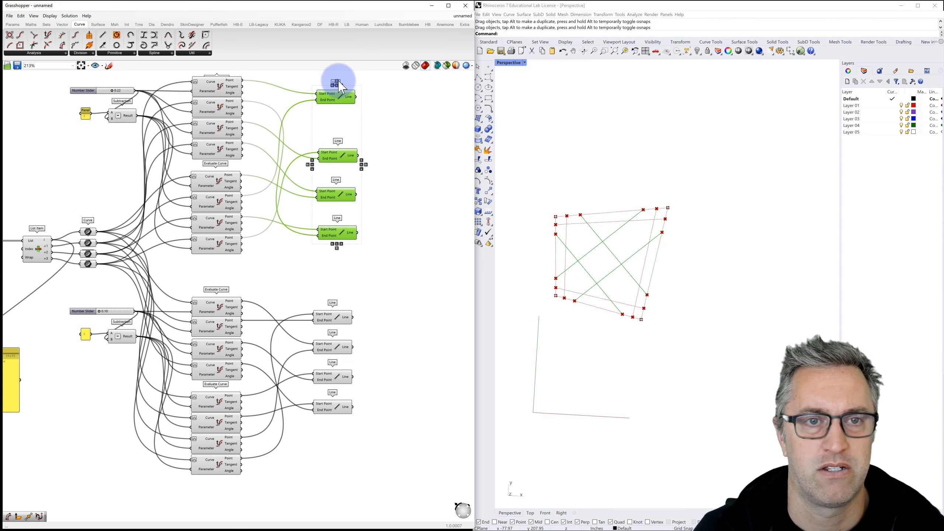
pyautogui.click(393, 103)
pyautogui.scroll(-1, 275, 125)
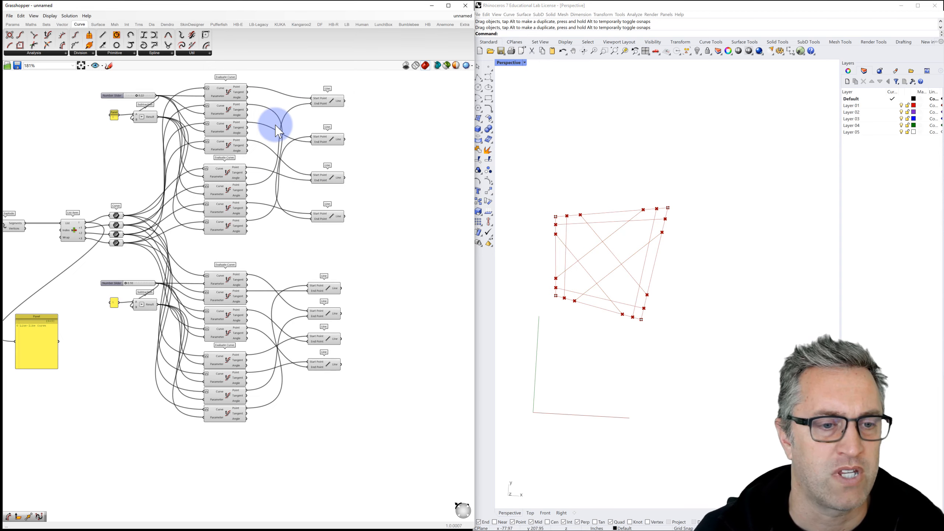
pyautogui.moveTo(274, 129); pyautogui.dragTo(309, 153, button='right')
pyautogui.moveTo(225, 90); pyautogui.dragTo(278, 183)
pyautogui.moveTo(326, 96); pyautogui.dragTo(397, 273)
pyautogui.rightClick(371, 189)
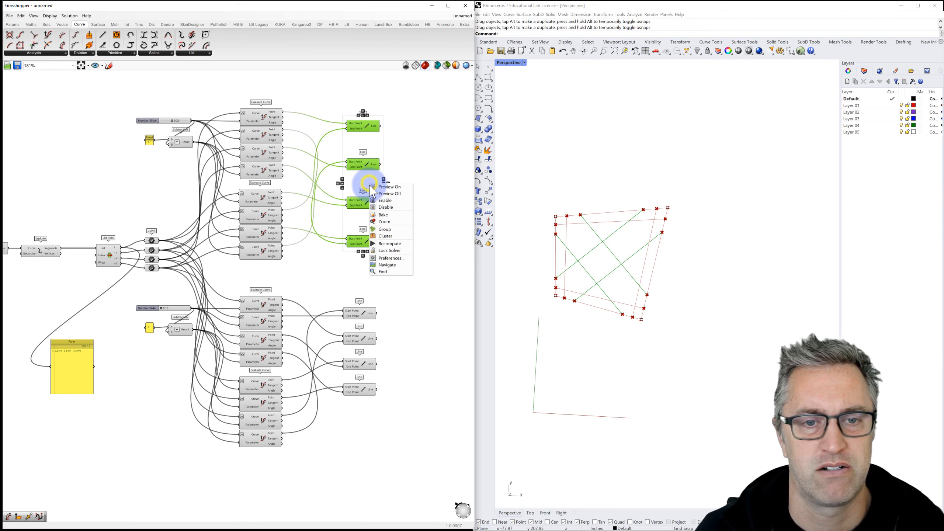
pyautogui.click(379, 229)
# Step: Group the four lower Line components and inspect the crossing lines in Rhino
pyautogui.moveTo(327, 289); pyautogui.dragTo(393, 427)
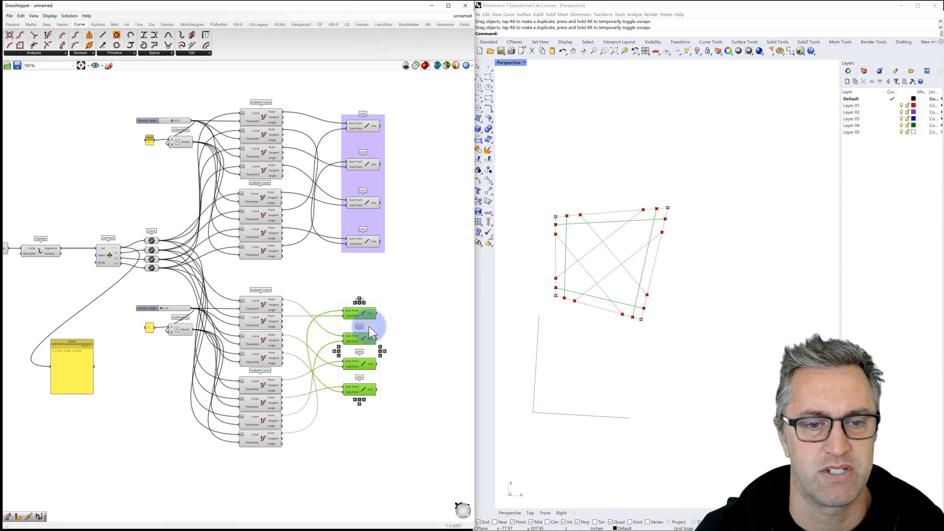
pyautogui.moveTo(371, 334); pyautogui.dragTo(371, 334, button='right')
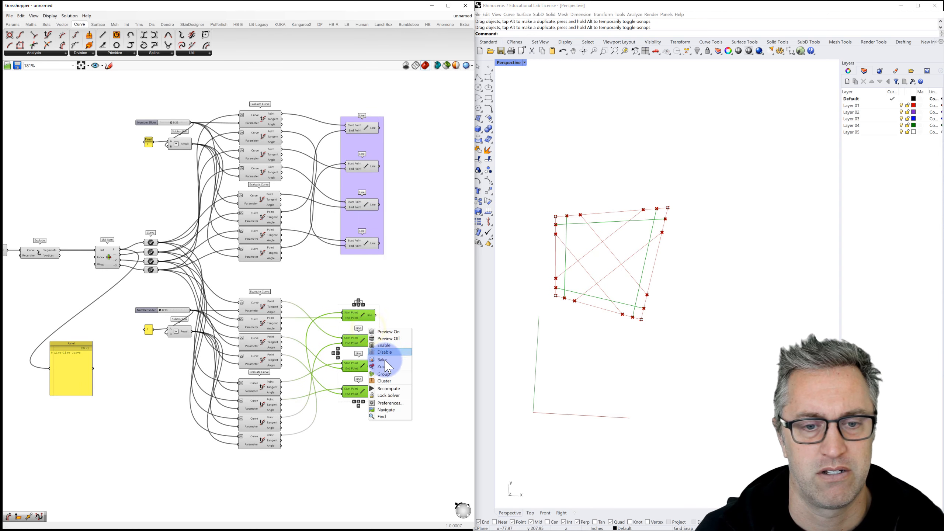
pyautogui.click(387, 373)
pyautogui.click(401, 310)
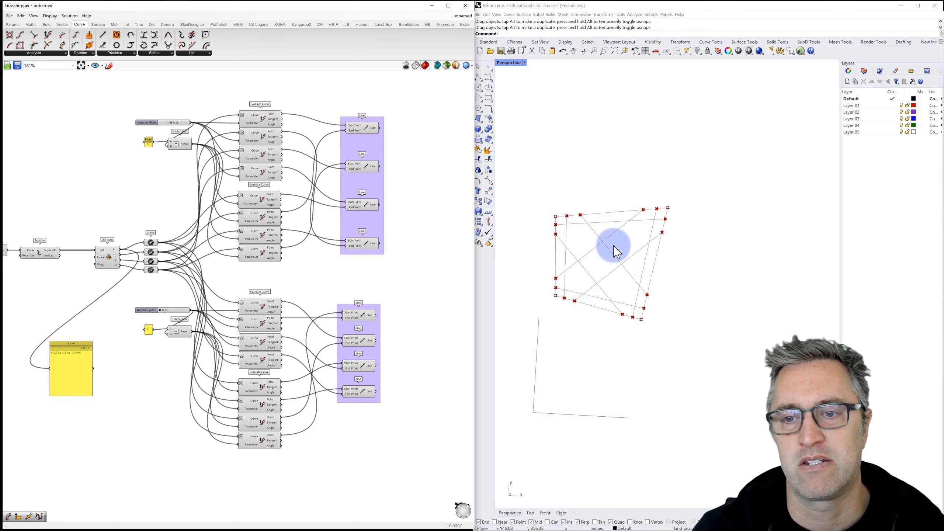
pyautogui.moveTo(612, 267); pyautogui.dragTo(608, 257, button='right')
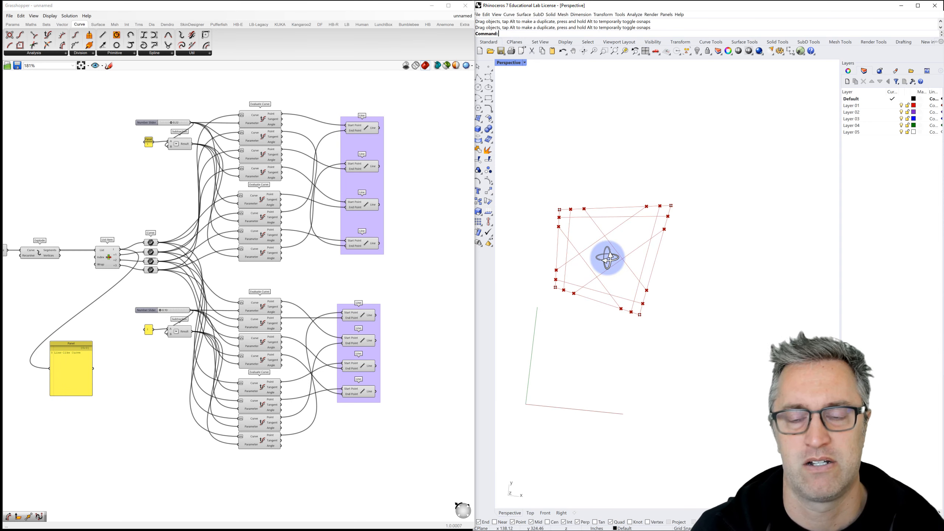
# Step: Try a Curve Middle component on the first line, then delete it
pyautogui.moveTo(428, 242); pyautogui.dragTo(342, 228, button='right')
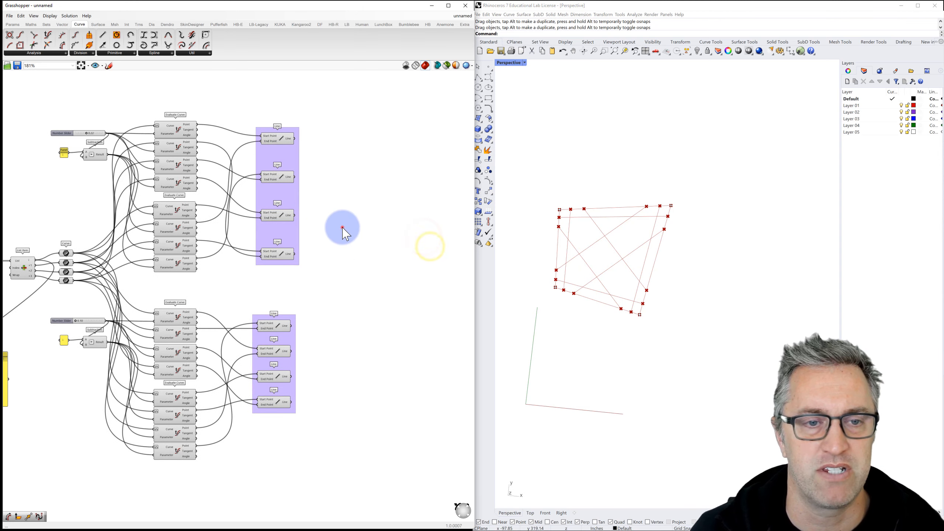
pyautogui.doubleClick(335, 140)
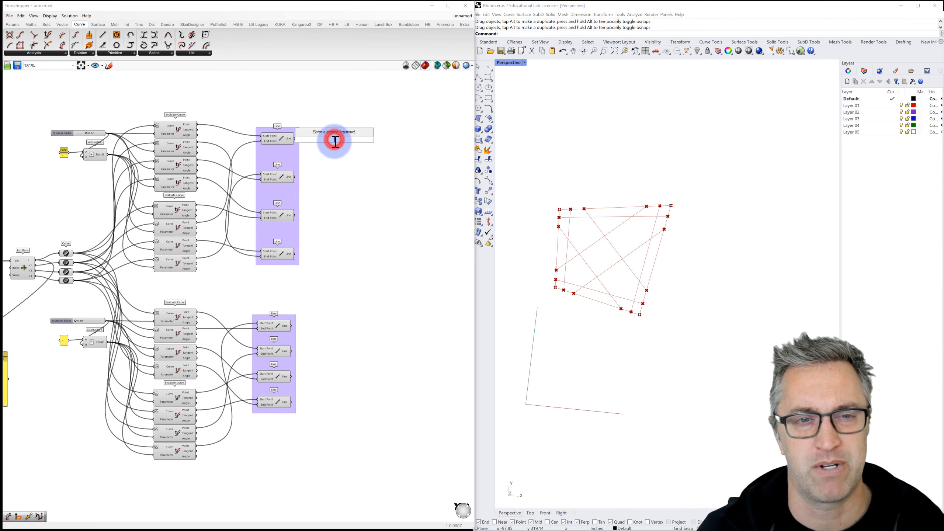
pyautogui.write('midd')
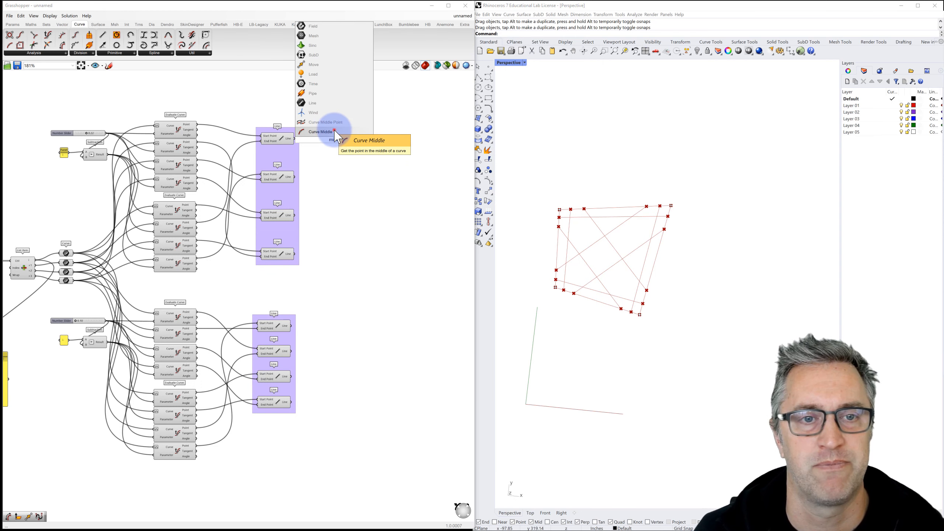
pyautogui.click(334, 131)
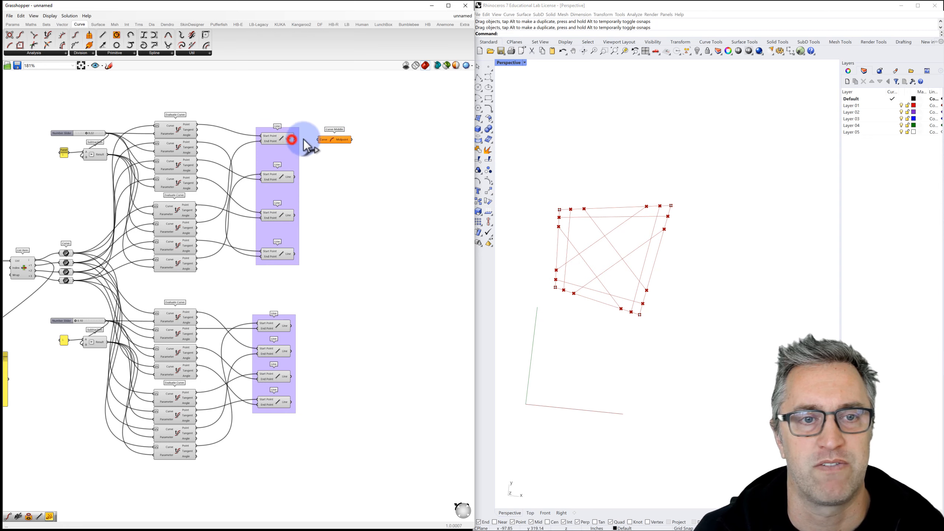
pyautogui.moveTo(294, 139); pyautogui.dragTo(345, 139)
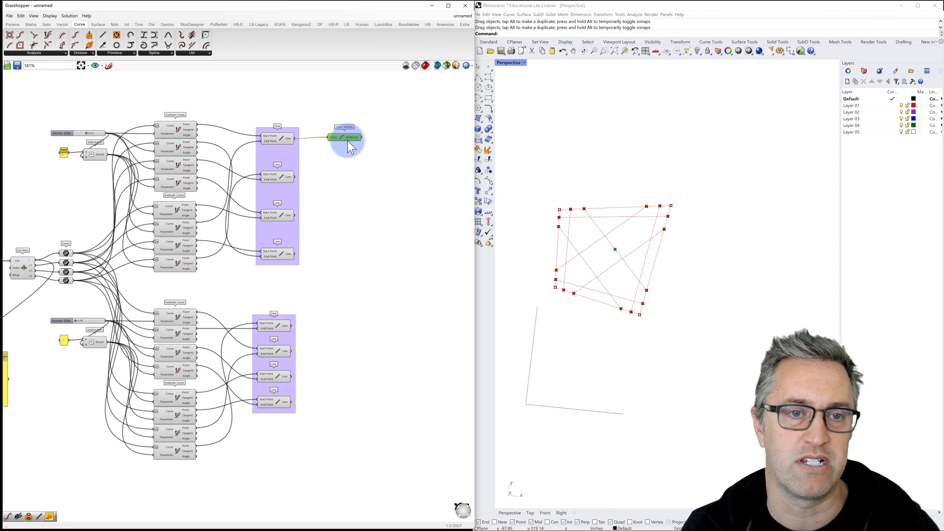
pyautogui.press('Delete')
# Step: Search 'eva' and place an Evaluate Curve component beside the upper Line group
pyautogui.doubleClick(337, 139)
pyautogui.write('ev')
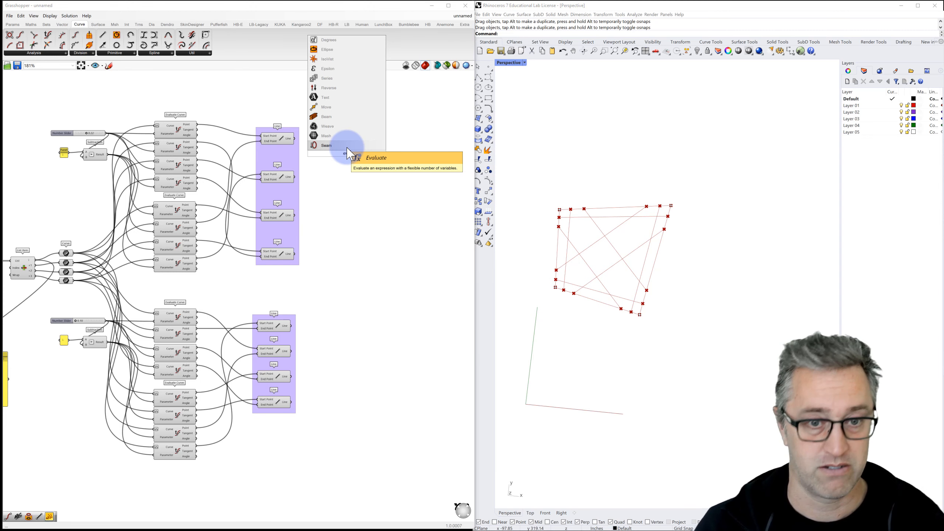
pyautogui.press('BackSpace')
pyautogui.write('al')
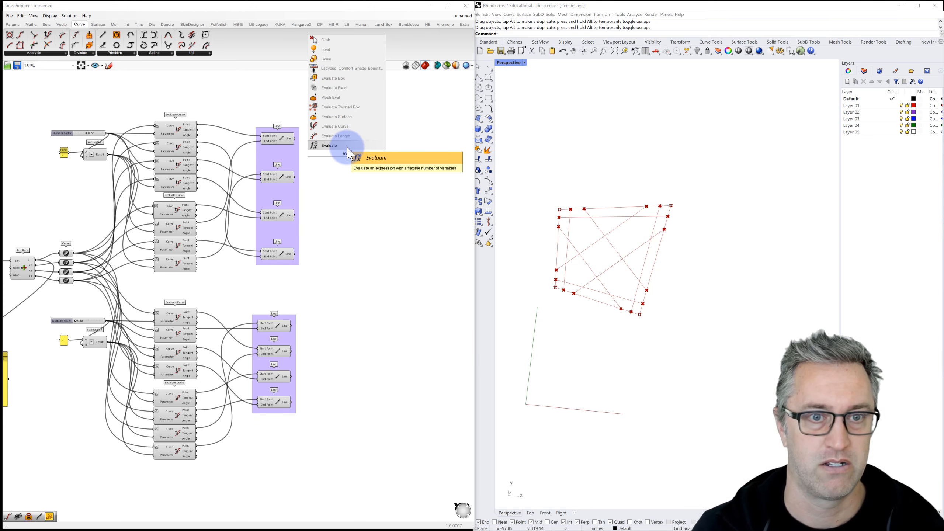
pyautogui.click(334, 126)
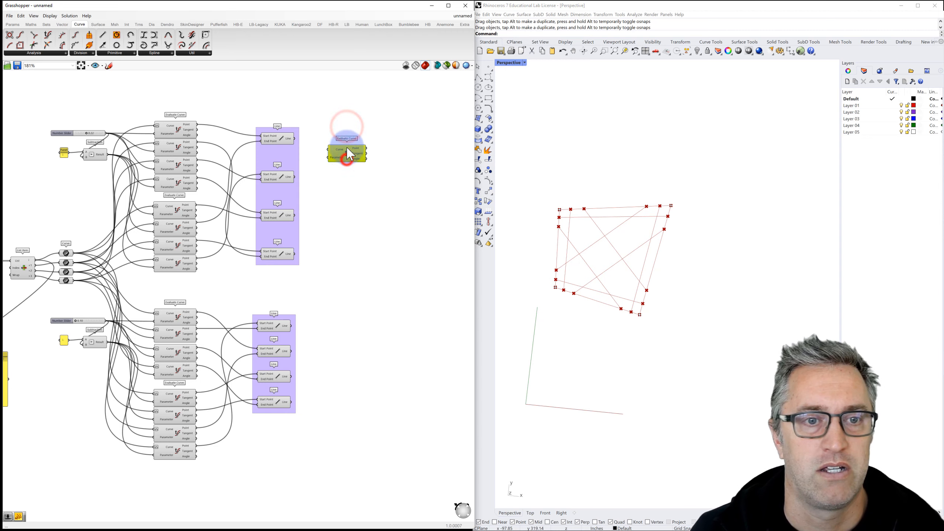
pyautogui.moveTo(347, 148); pyautogui.dragTo(345, 142)
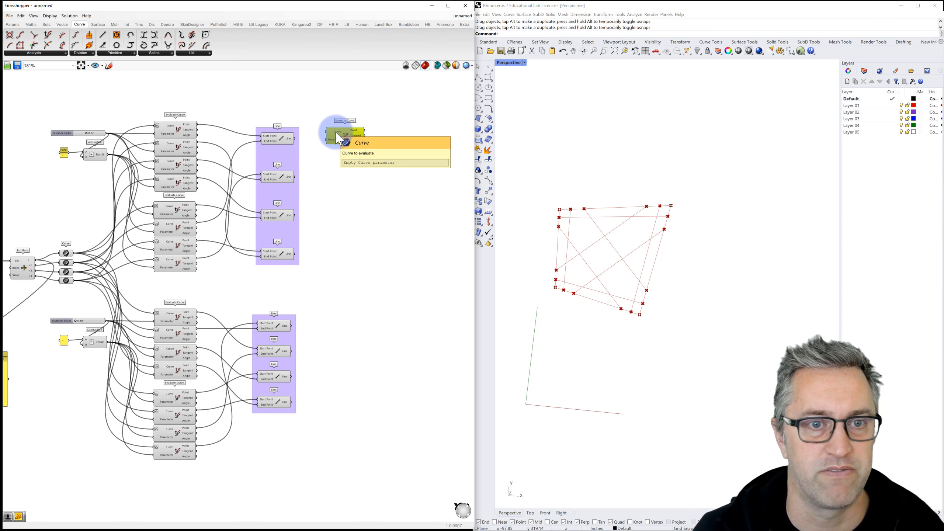
# Step: Create a panel with value 5 and wire it into the Evaluate Curve parameter
pyautogui.rightClick(338, 136)
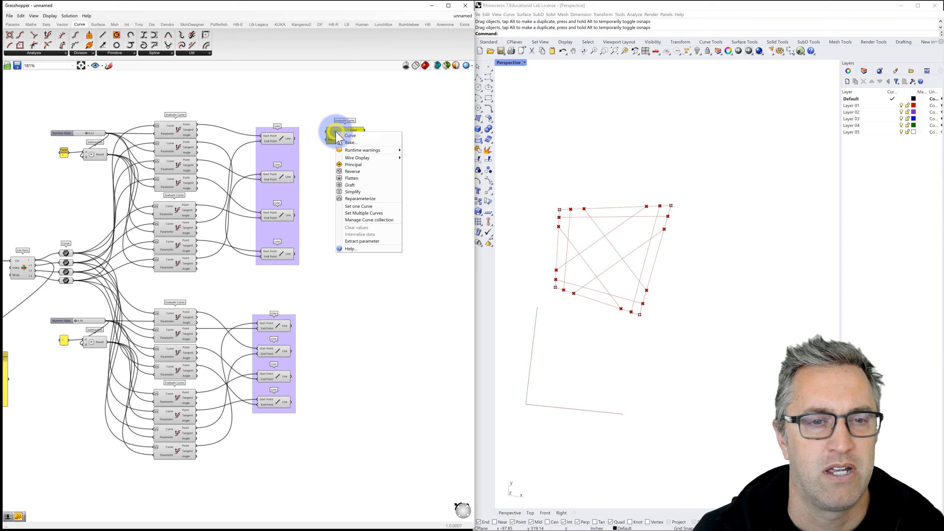
pyautogui.click(352, 196)
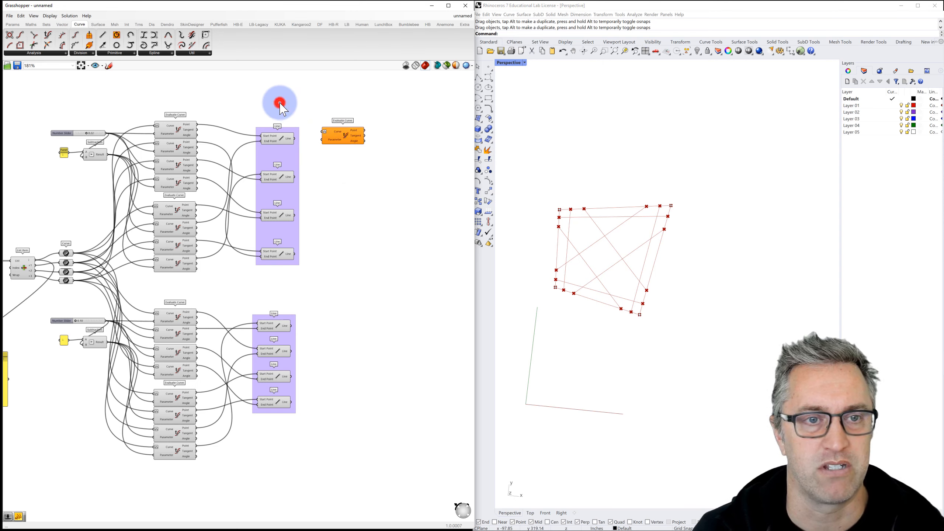
pyautogui.doubleClick(280, 104)
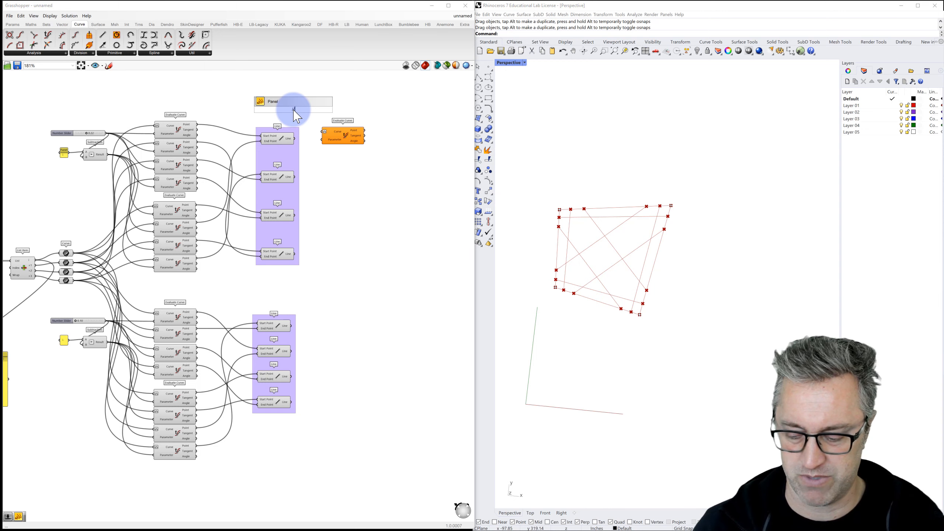
pyautogui.write('//5')
pyautogui.press('Return')
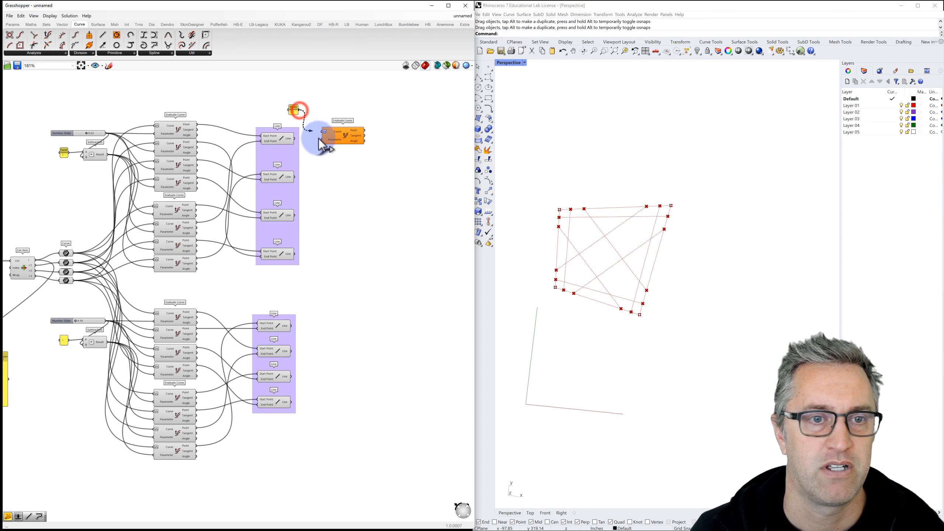
pyautogui.moveTo(319, 139); pyautogui.dragTo(322, 140)
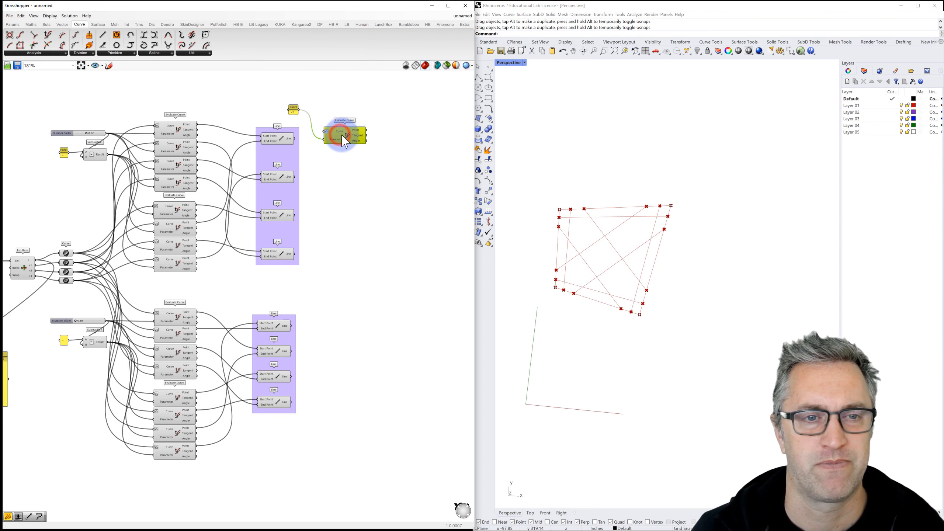
# Step: Paste Evaluate Curve copies into a column of four and copy the set for the lower group
pyautogui.moveTo(341, 135); pyautogui.dragTo(355, 219)
pyautogui.hotkey('ctrl', 'v')
pyautogui.hotkey('ctrl', 'v')
pyautogui.moveTo(351, 141); pyautogui.dragTo(358, 249)
pyautogui.moveTo(385, 282); pyautogui.dragTo(349, 317)
pyautogui.hotkey('ctrl', 'c')
pyautogui.hotkey('ctrl', 'v')
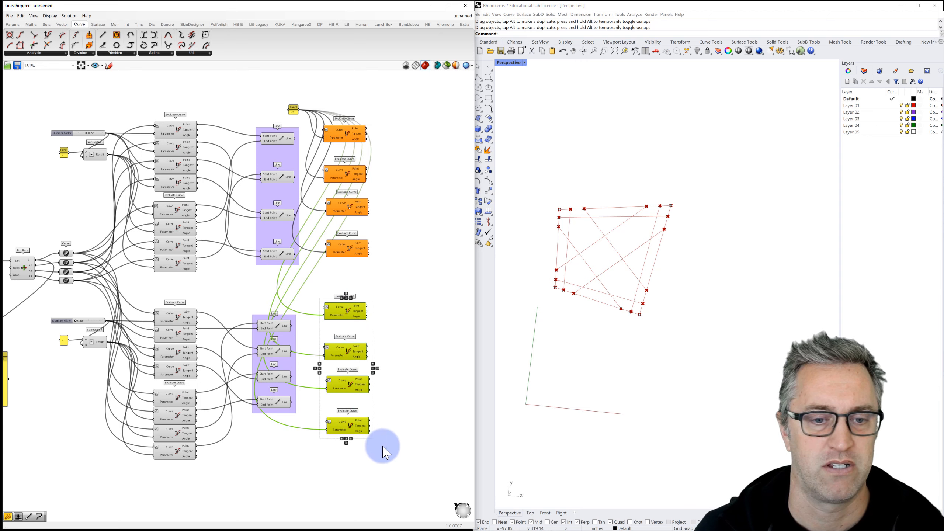
# Step: Align, evenly space and group the lower and the upper sets of four Evaluate Curves
pyautogui.click(346, 298)
pyautogui.click(346, 294)
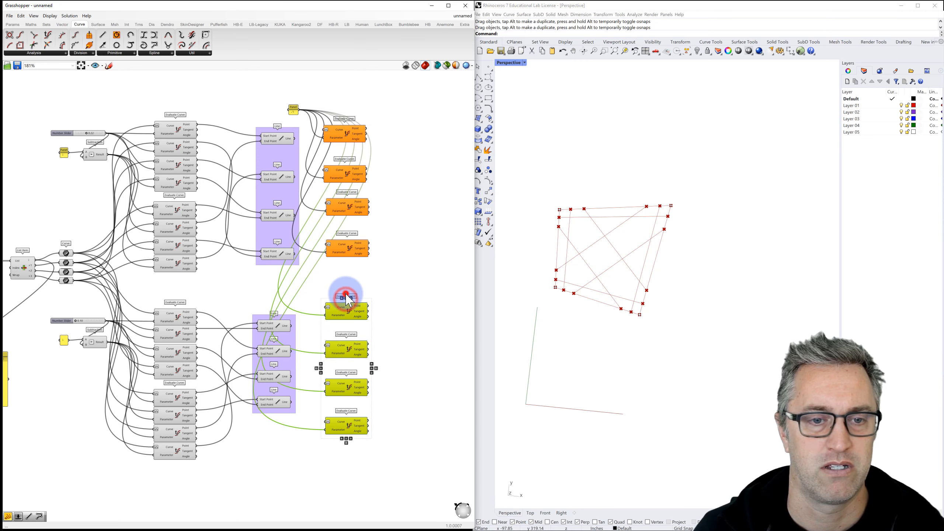
pyautogui.rightClick(348, 330)
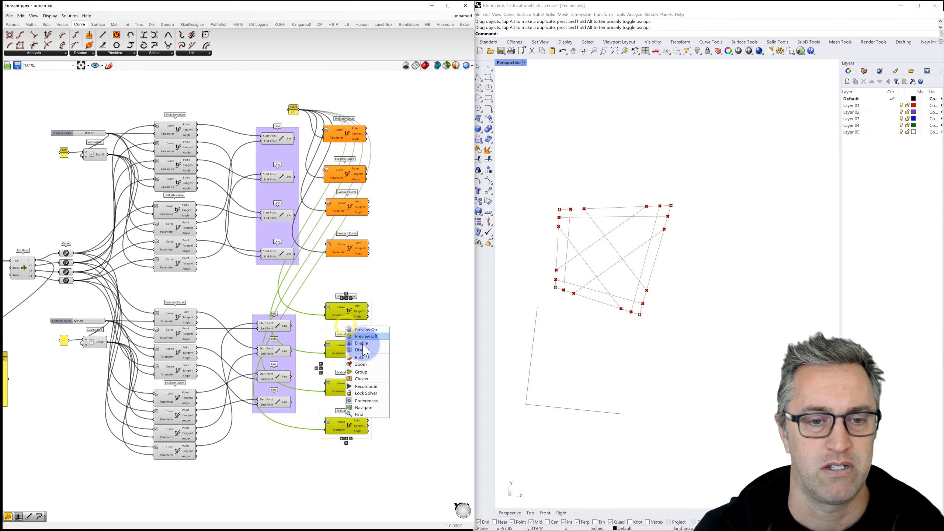
pyautogui.click(367, 372)
pyautogui.moveTo(370, 269); pyautogui.dragTo(328, 122)
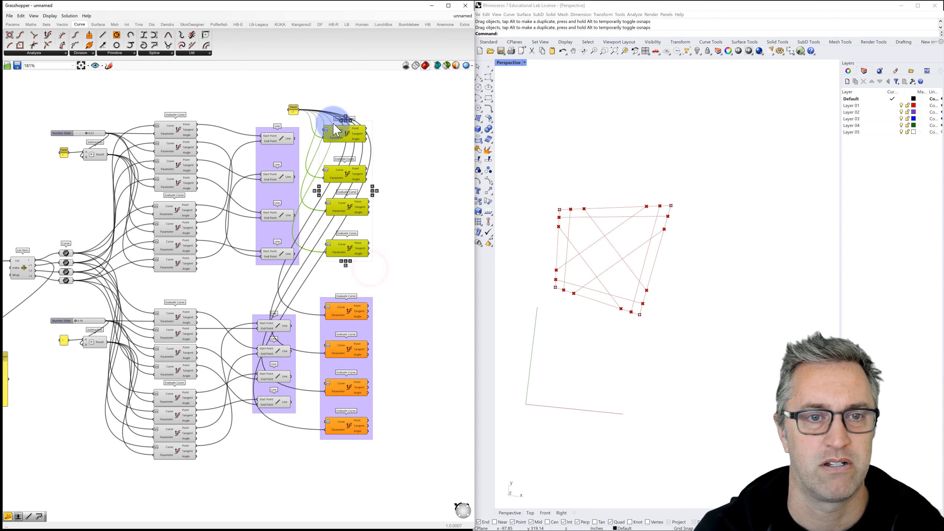
pyautogui.click(346, 121)
pyautogui.click(346, 116)
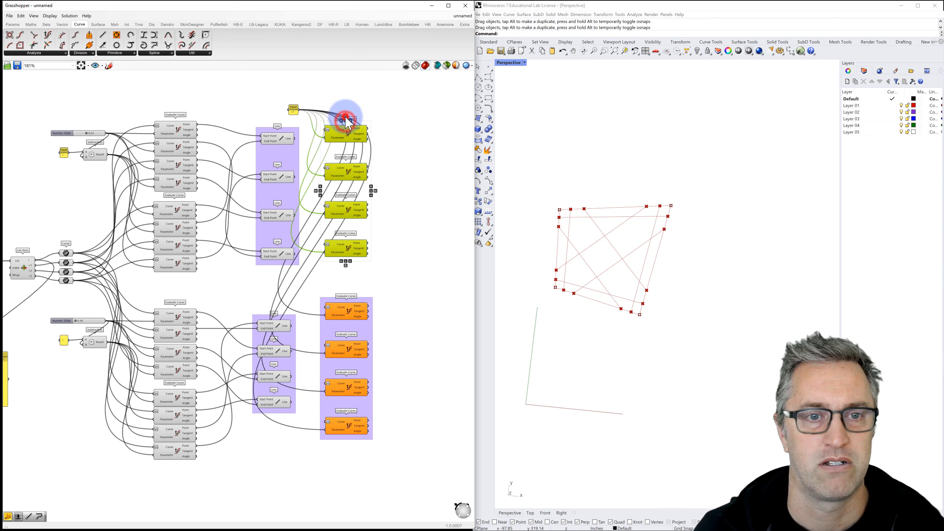
pyautogui.rightClick(337, 149)
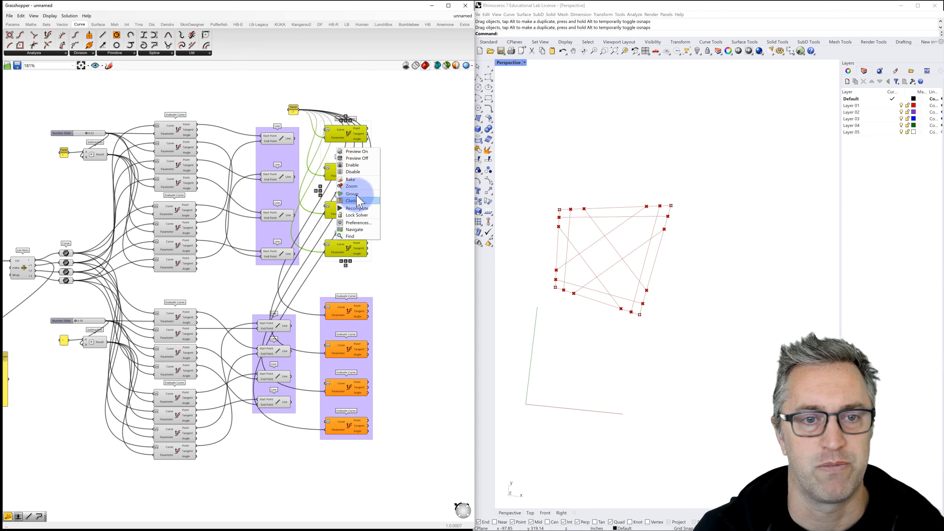
pyautogui.click(356, 192)
pyautogui.click(400, 185)
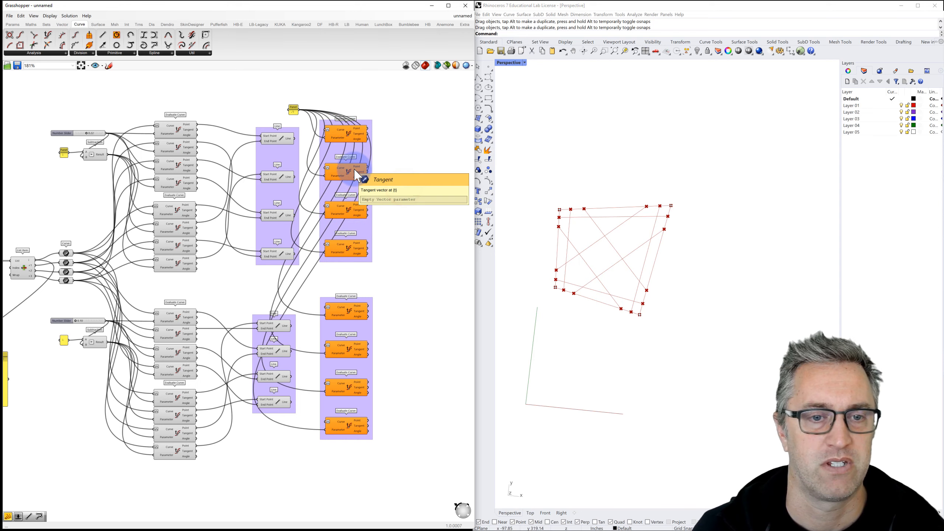
# Step: Undo a stray move, regroup the upper Evaluate Curves, and shift both groups right
pyautogui.moveTo(357, 175); pyautogui.dragTo(379, 175)
pyautogui.hotkey('ctrl', 'z')
pyautogui.hotkey('ctrl', 'z')
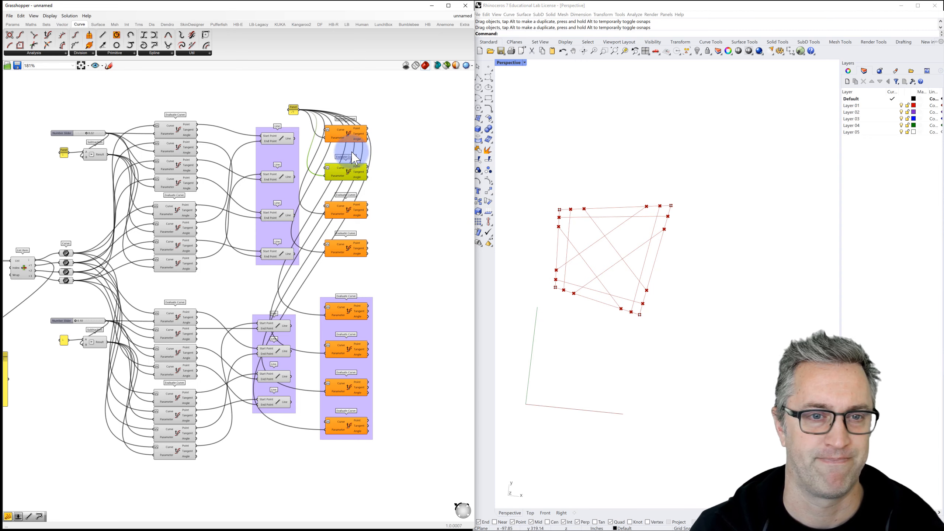
pyautogui.moveTo(387, 129); pyautogui.dragTo(357, 244)
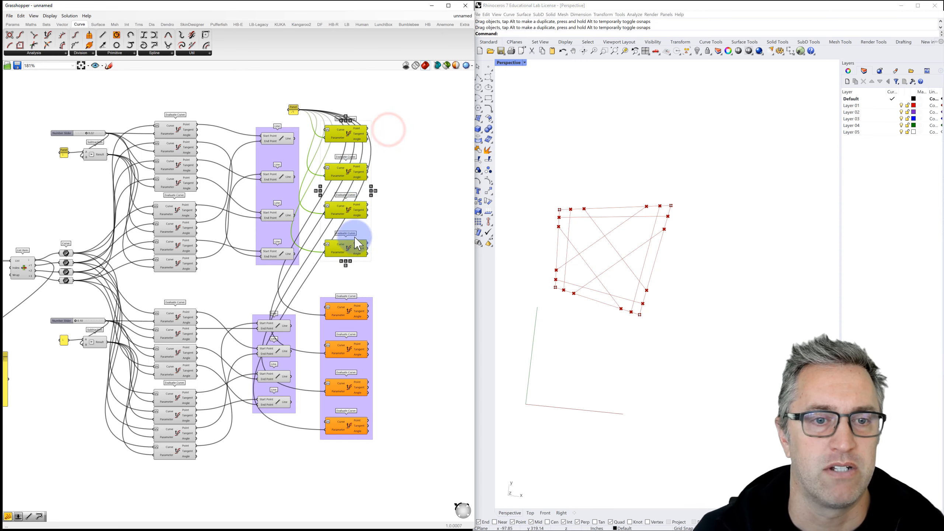
pyautogui.rightClick(335, 186)
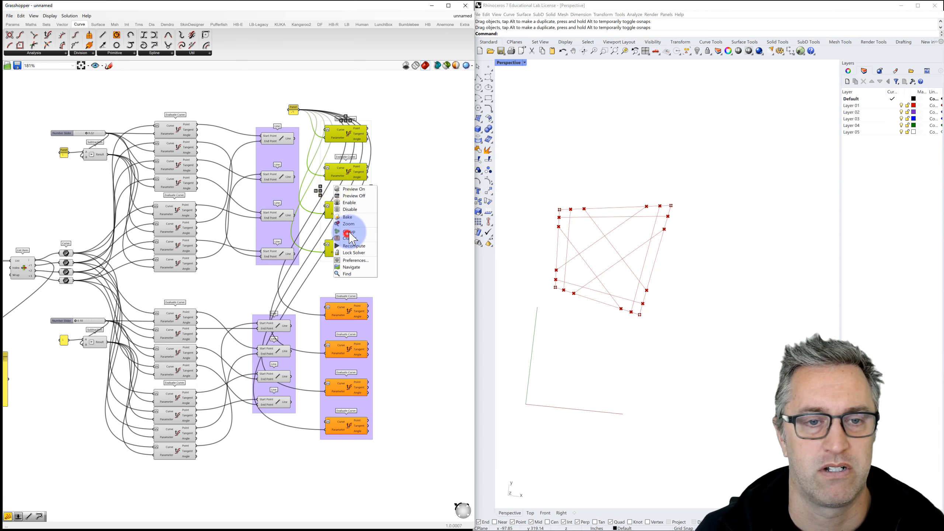
pyautogui.click(349, 232)
pyautogui.moveTo(358, 140); pyautogui.dragTo(389, 142)
pyautogui.moveTo(395, 283); pyautogui.dragTo(400, 428)
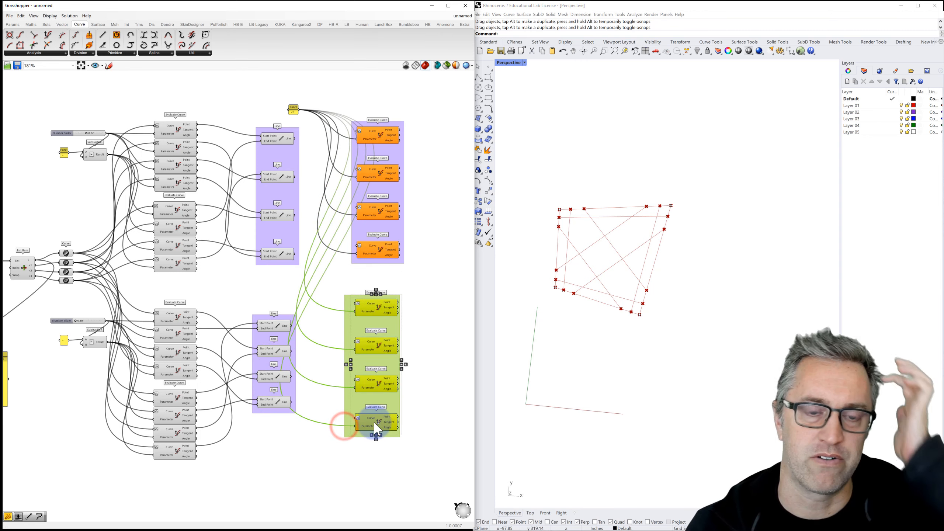
# Step: Wire each of the four upper Lines into its matching upper Evaluate Curve
pyautogui.click(422, 351)
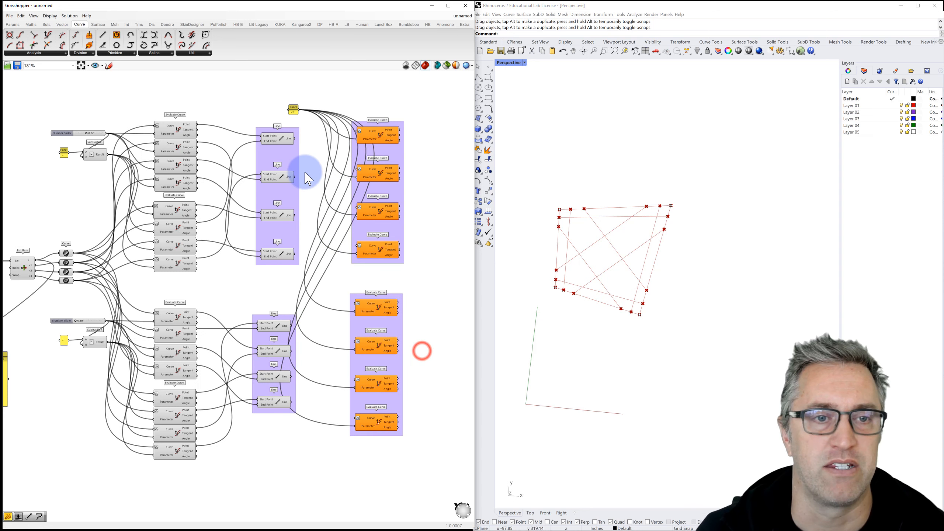
pyautogui.moveTo(346, 132); pyautogui.dragTo(359, 131)
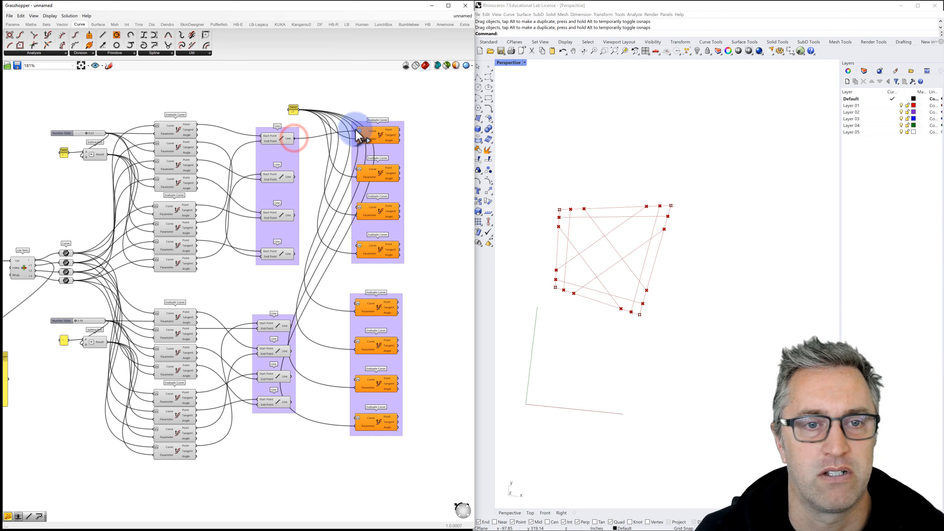
pyautogui.moveTo(356, 169); pyautogui.dragTo(356, 168)
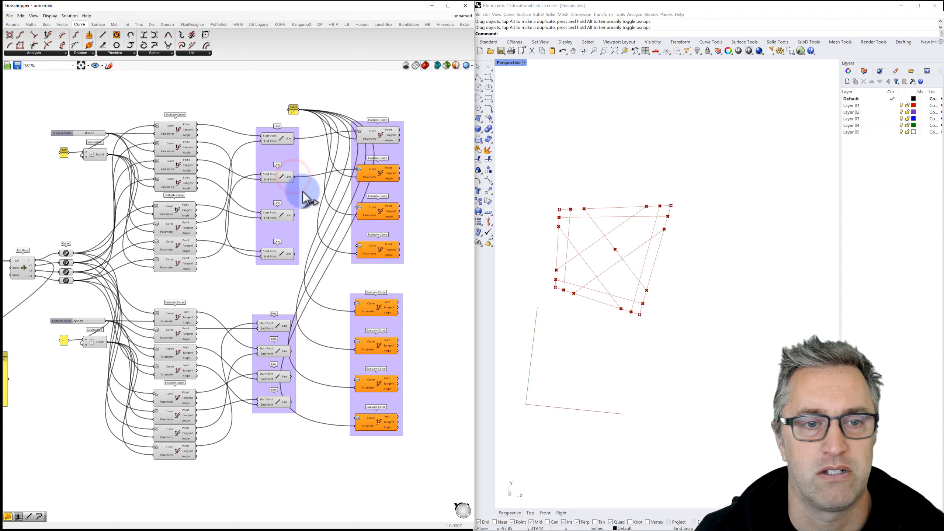
pyautogui.moveTo(293, 215); pyautogui.dragTo(359, 207)
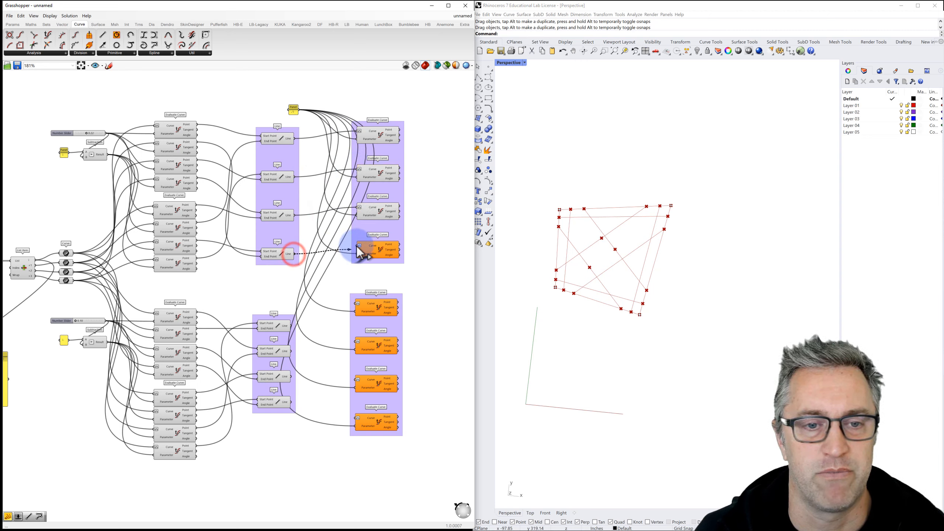
pyautogui.moveTo(357, 247); pyautogui.dragTo(358, 247)
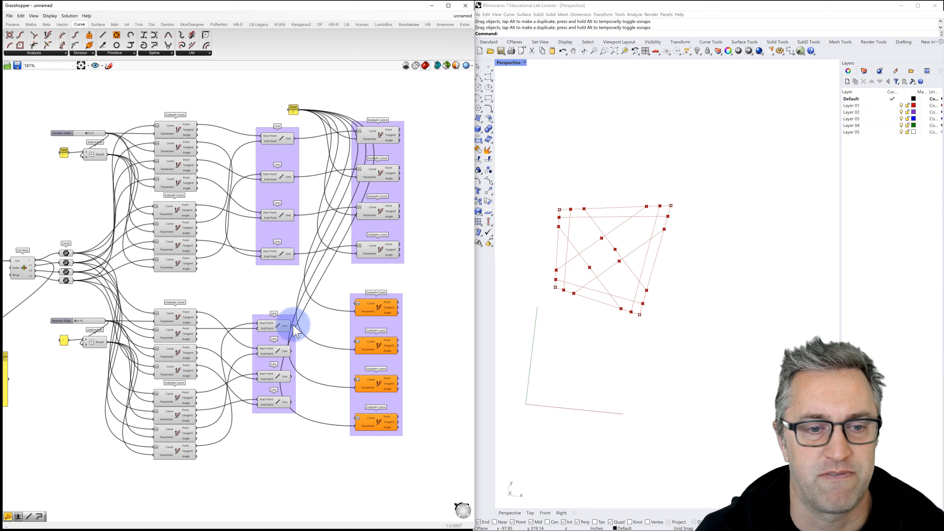
# Step: Wire each of the four lower Lines into its matching lower Evaluate Curve
pyautogui.moveTo(296, 330); pyautogui.dragTo(329, 315)
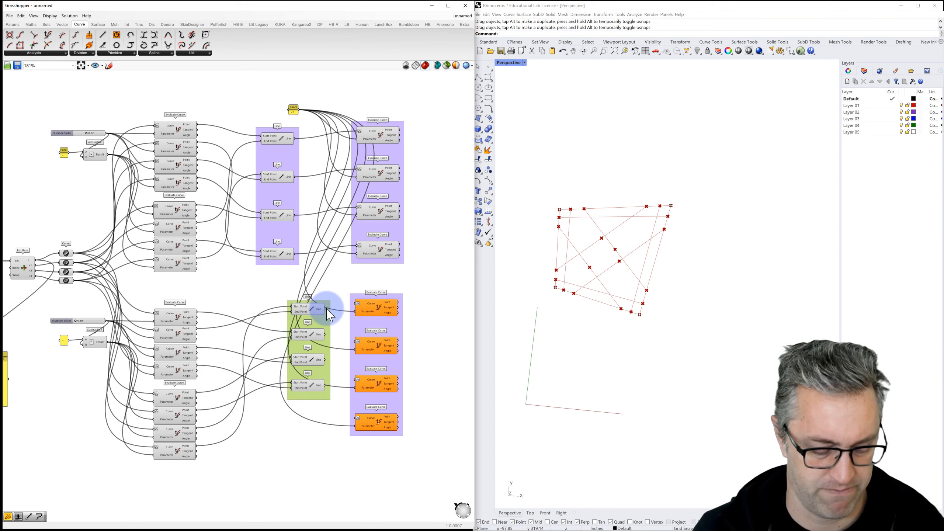
pyautogui.hotkey('ctrl', 'z')
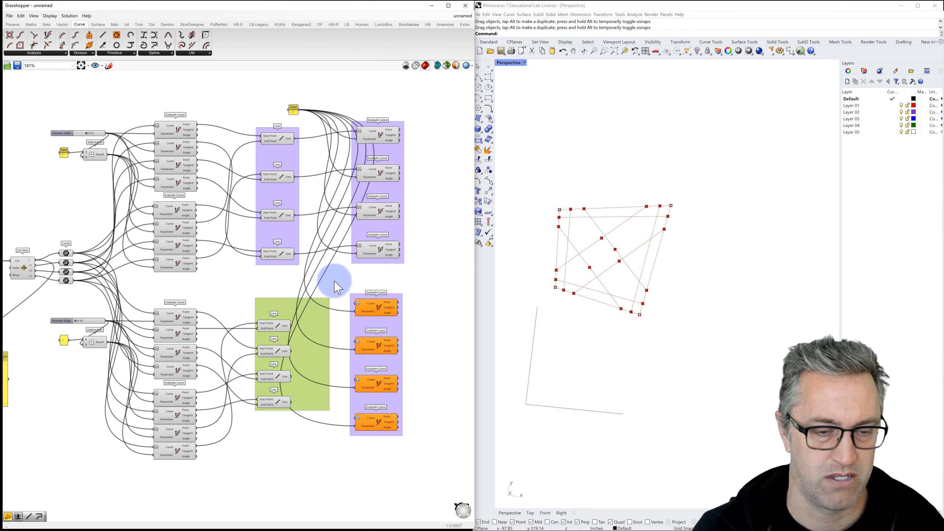
pyautogui.click(279, 284)
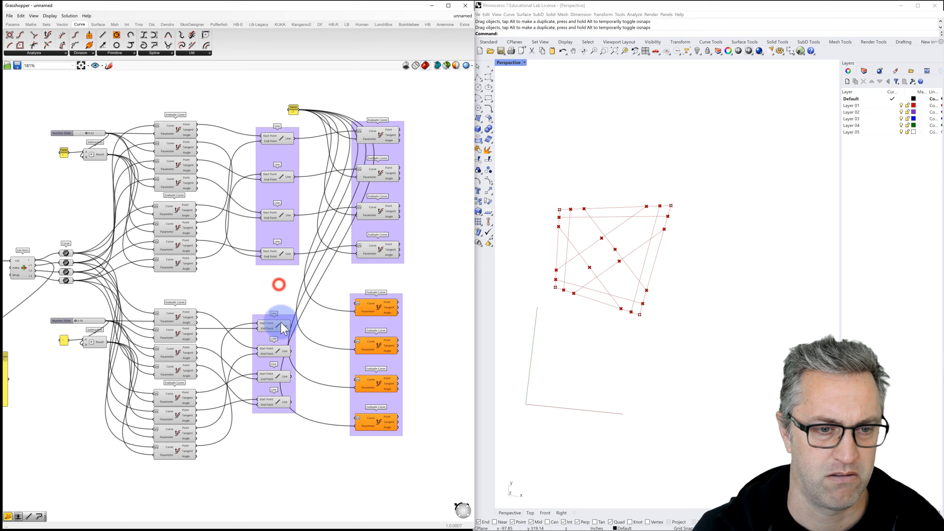
pyautogui.moveTo(291, 326); pyautogui.dragTo(357, 303)
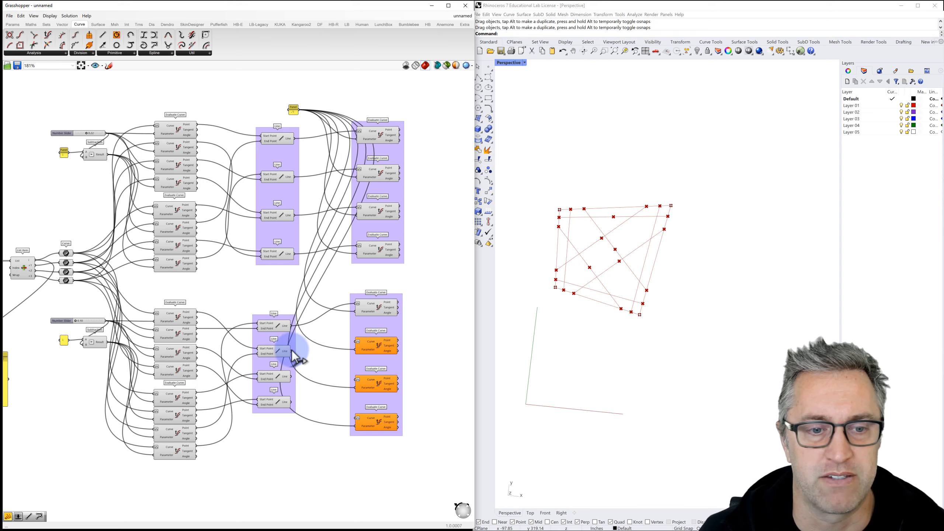
pyautogui.moveTo(352, 341); pyautogui.dragTo(356, 342)
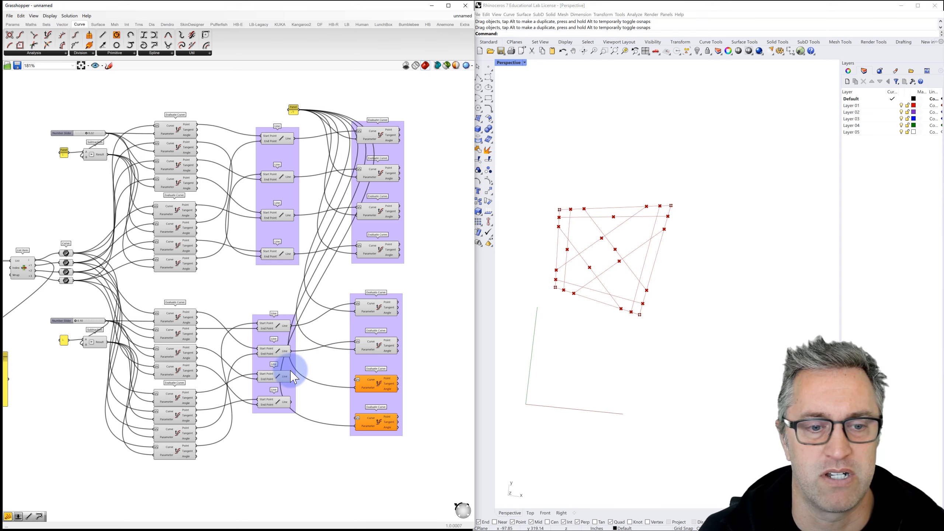
pyautogui.moveTo(292, 376); pyautogui.dragTo(356, 379)
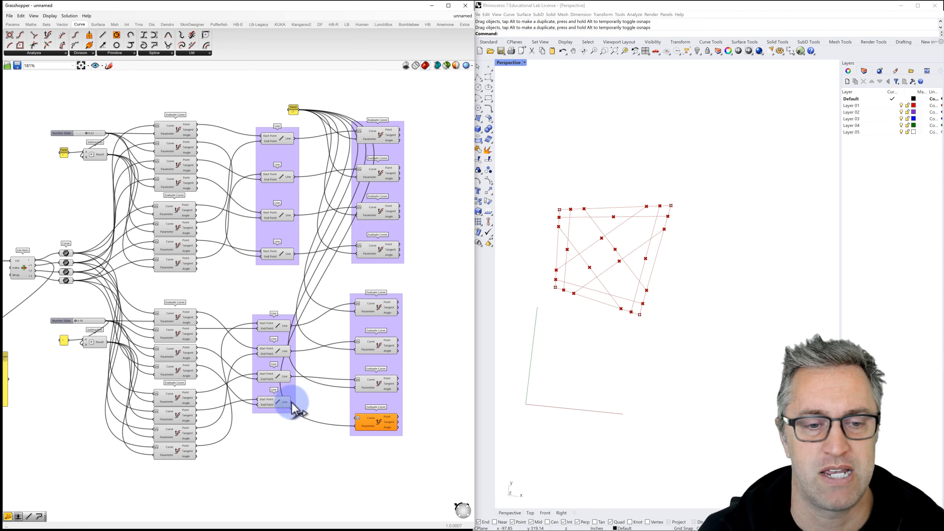
pyautogui.moveTo(355, 418); pyautogui.dragTo(357, 419)
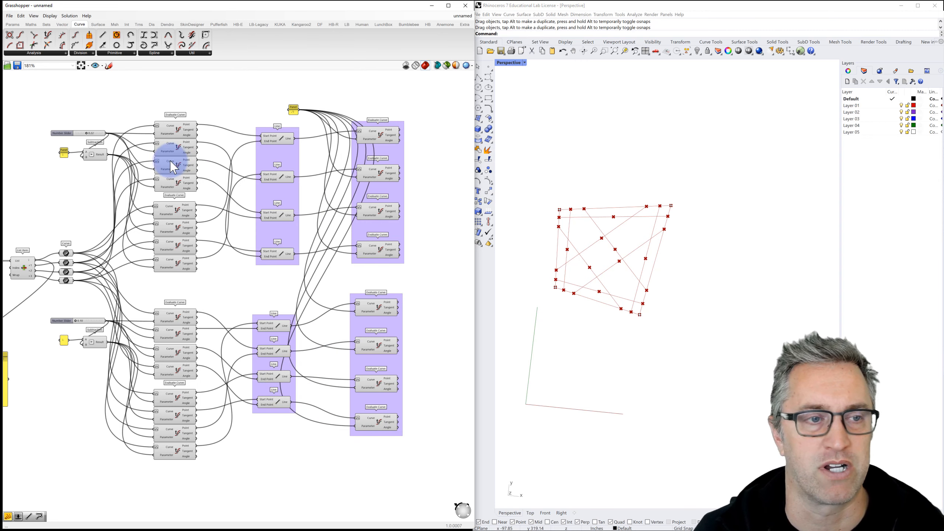
# Step: Lower the top parameter slider, set the lower slider to about 0.31, and recentre the canvas
pyautogui.moveTo(88, 134)
pyautogui.mouseDown()
pyautogui.moveTo(76, 136)
pyautogui.moveTo(95, 130)
pyautogui.moveTo(79, 133)
pyautogui.moveTo(88, 134)
pyautogui.mouseUp()
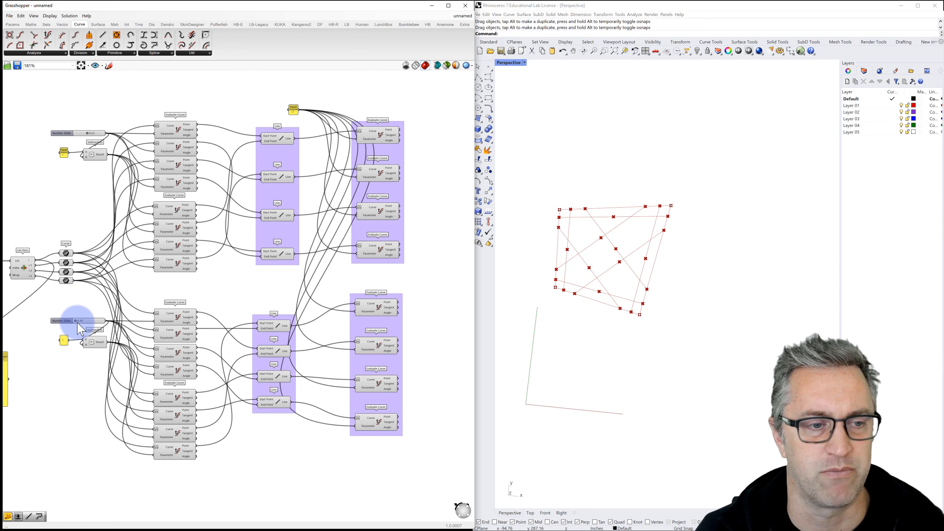
pyautogui.moveTo(79, 326)
pyautogui.mouseDown()
pyautogui.moveTo(93, 325)
pyautogui.moveTo(79, 326)
pyautogui.mouseUp()
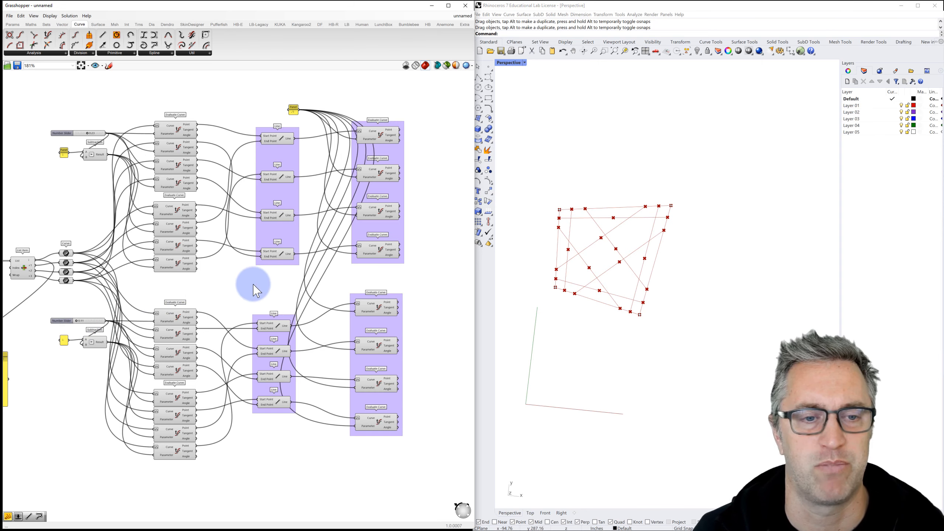
pyautogui.moveTo(248, 290); pyautogui.dragTo(171, 283, button='right')
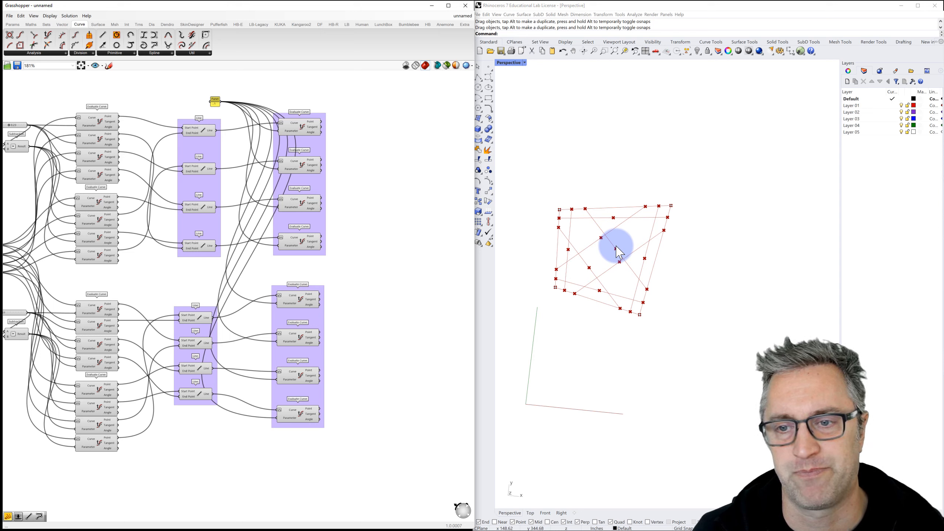
pyautogui.scroll(2, 616, 245)
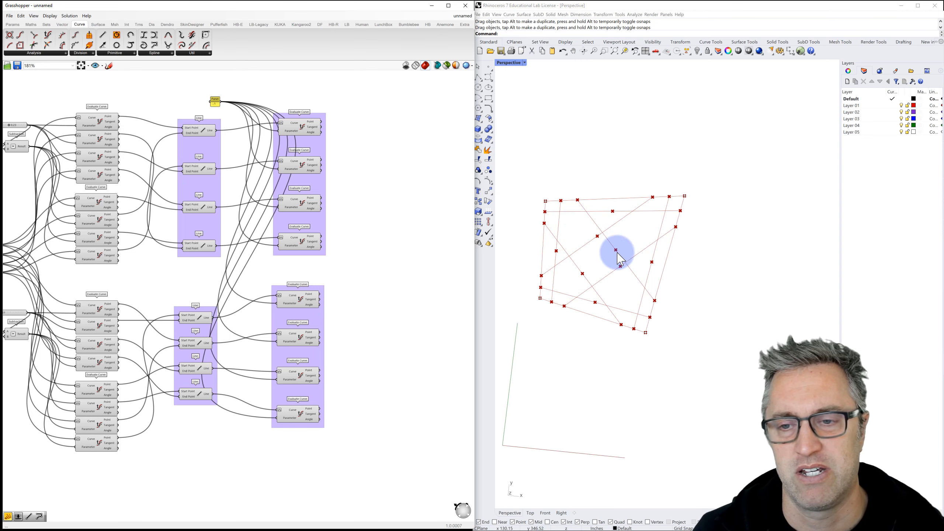
pyautogui.click(409, 179)
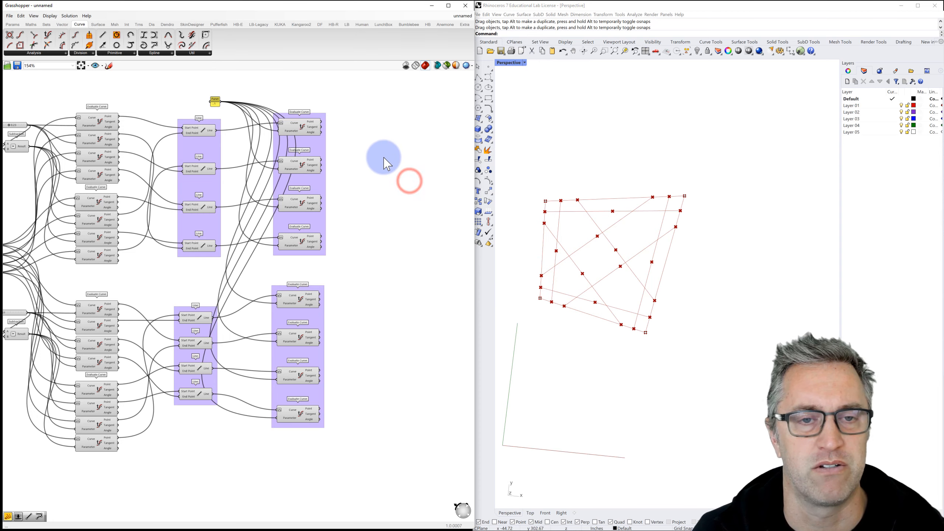
# Step: Bring the slider, Tangent Curve and Evaluate Curve groups into view, and move the Number Slider up and left
pyautogui.scroll(-3, 384, 158)
pyautogui.moveTo(384, 158); pyautogui.dragTo(243, 164, button='right')
pyautogui.moveTo(464, 126); pyautogui.dragTo(270, 123)
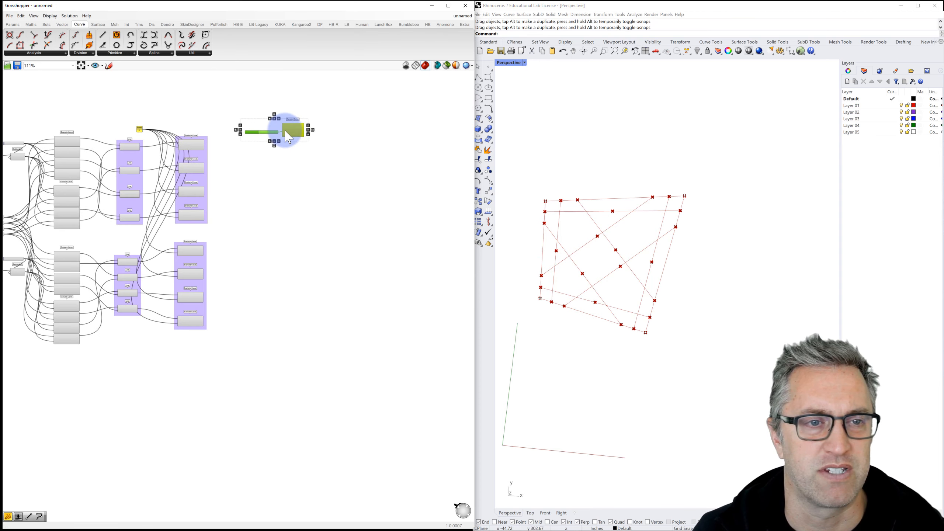
pyautogui.scroll(3, 269, 138)
pyautogui.scroll(1, 264, 130)
pyautogui.click(267, 188)
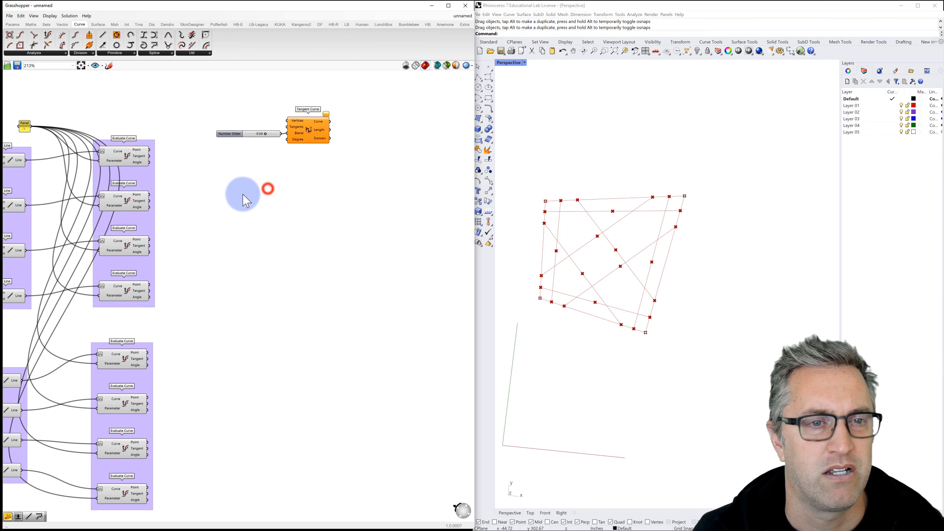
pyautogui.moveTo(244, 192); pyautogui.dragTo(272, 190, button='right')
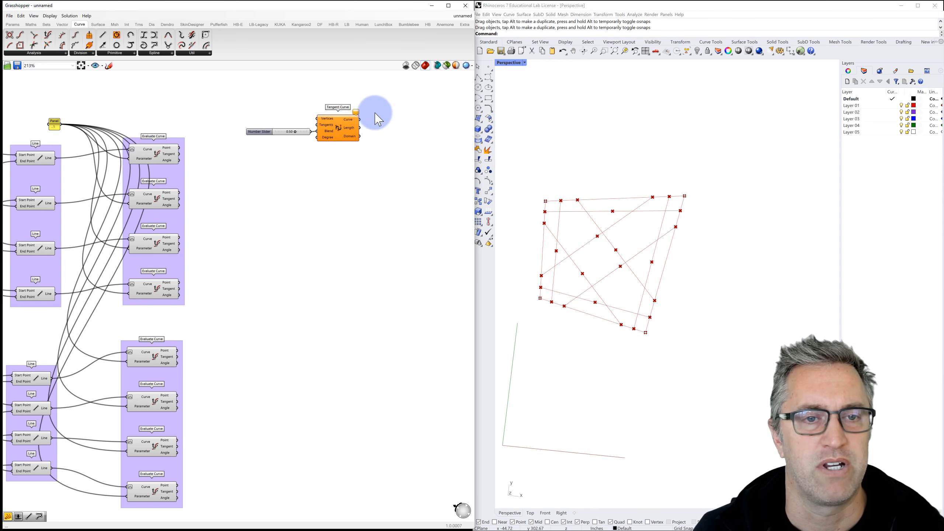
pyautogui.moveTo(269, 133); pyautogui.dragTo(184, 95)
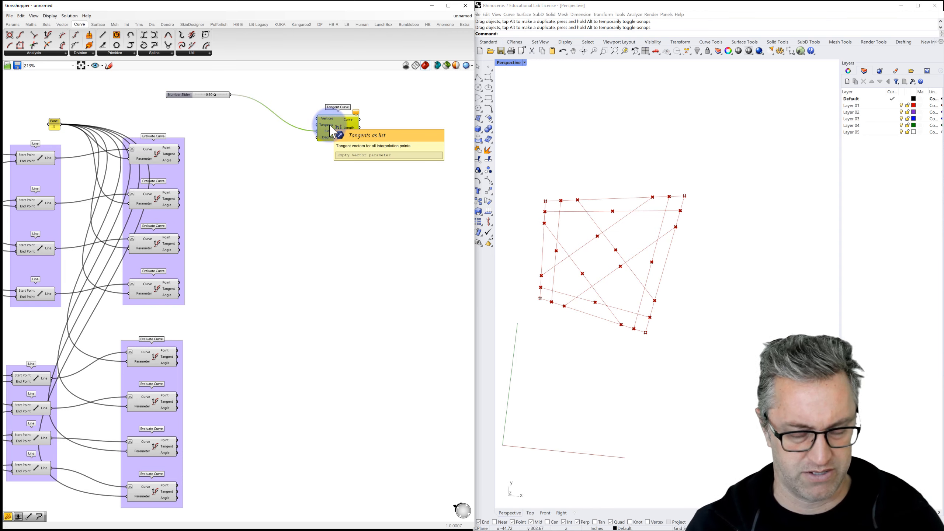
# Step: Duplicate the slider-driven Tangent Curve into a column of four and distribute them evenly
pyautogui.hotkey('ctrl', 'c')
pyautogui.hotkey('ctrl', 'v')
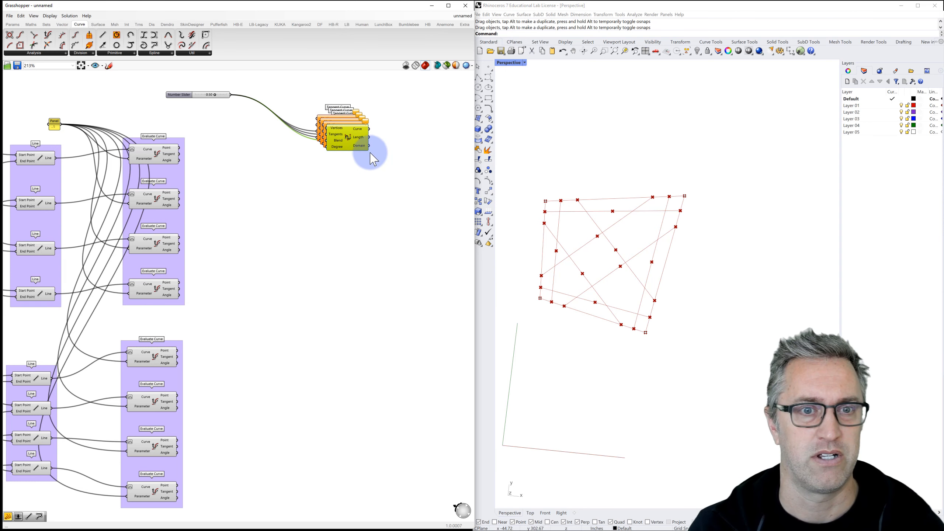
pyautogui.moveTo(352, 149)
pyautogui.mouseDown()
pyautogui.moveTo(355, 242)
pyautogui.moveTo(346, 236)
pyautogui.moveTo(339, 254)
pyautogui.mouseUp()
pyautogui.moveTo(382, 297); pyautogui.dragTo(337, 235)
pyautogui.moveTo(335, 132); pyautogui.dragTo(318, 112)
pyautogui.click(342, 113)
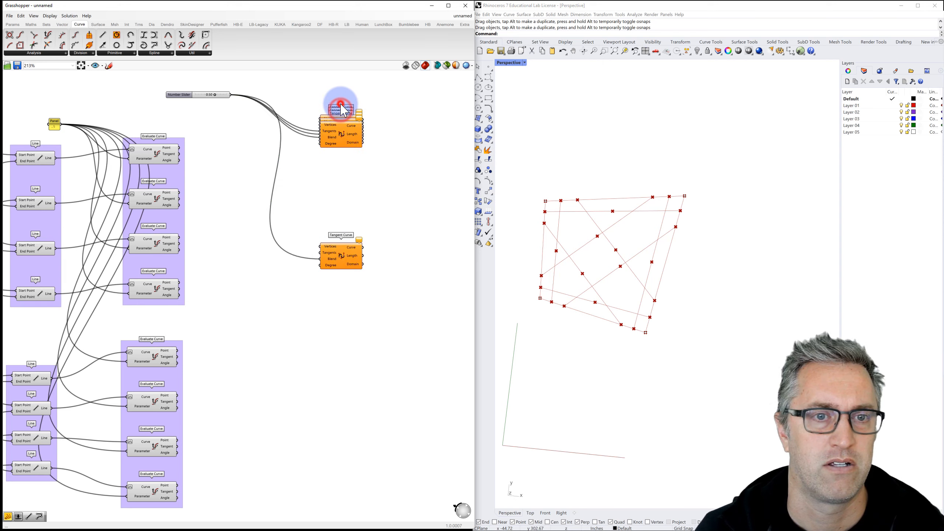
pyautogui.moveTo(382, 110); pyautogui.dragTo(312, 290)
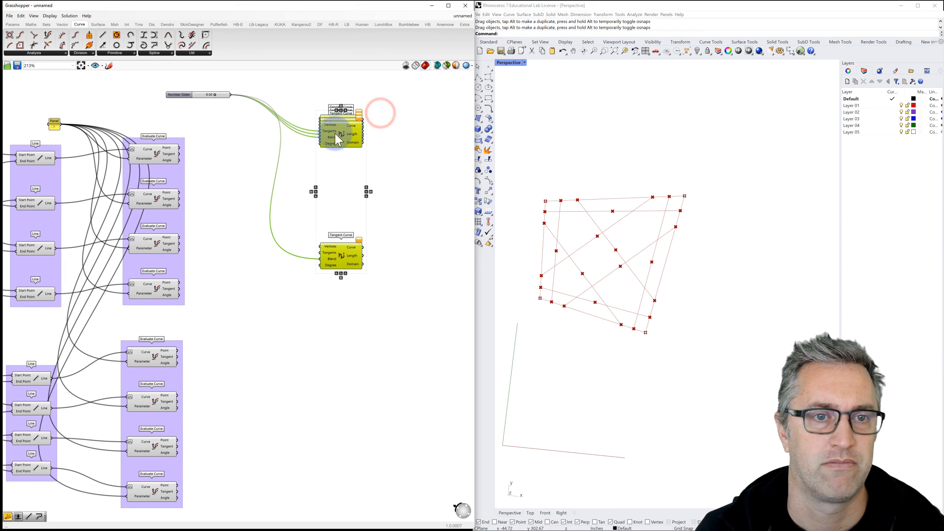
pyautogui.click(341, 107)
pyautogui.click(403, 112)
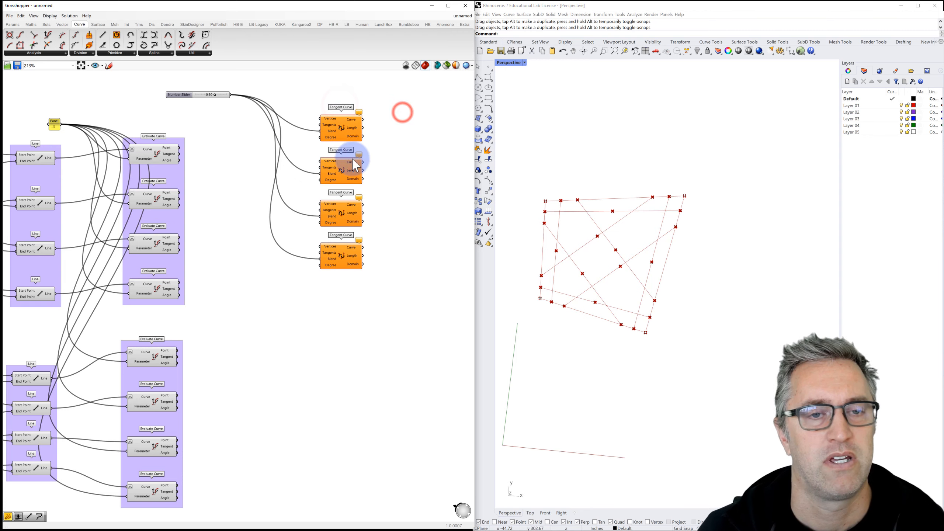
pyautogui.click(160, 152)
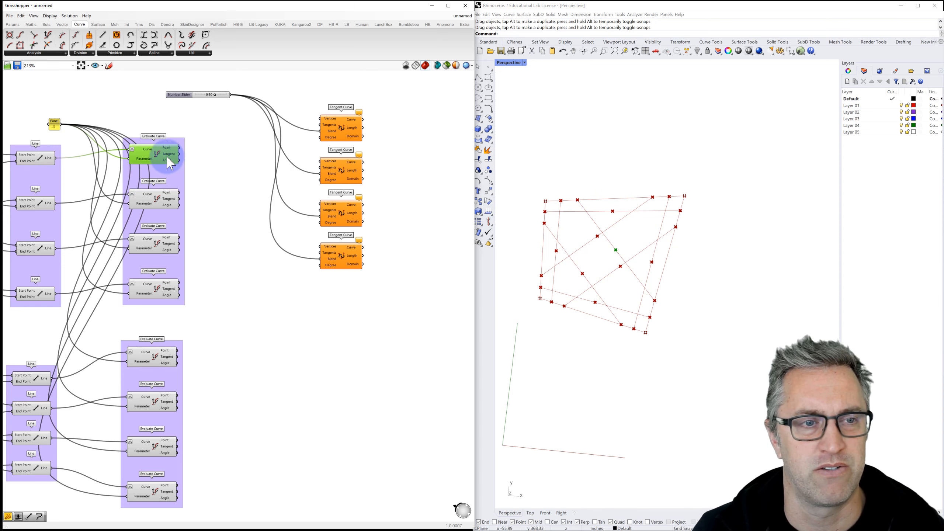
# Step: Wire a lower and the top Evaluate Curve's points and tangents into the first Tangent Curve's Vertices and Tangents
pyautogui.click(154, 362)
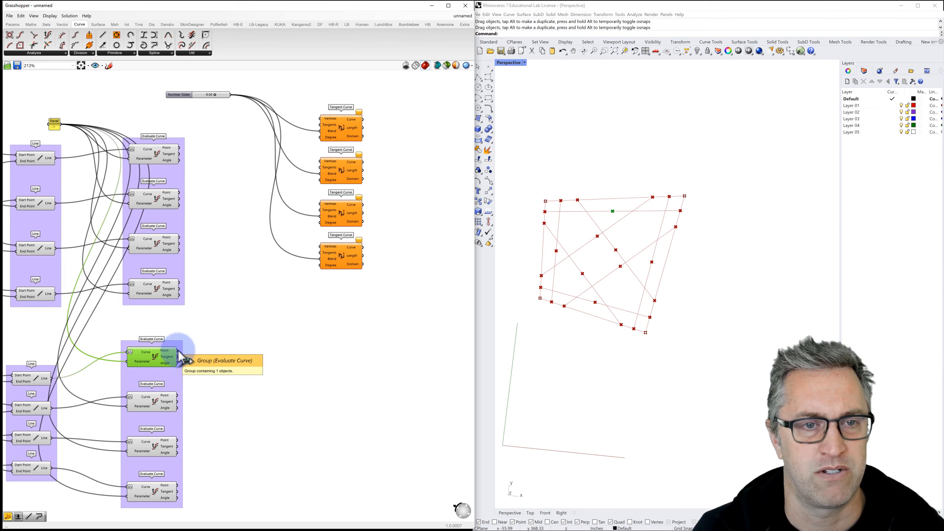
pyautogui.moveTo(178, 351); pyautogui.dragTo(319, 119)
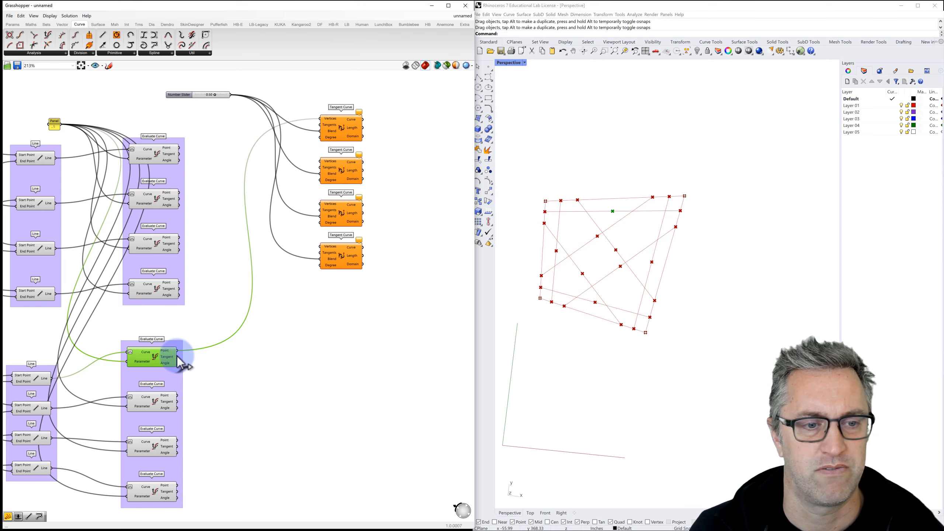
pyautogui.moveTo(179, 358); pyautogui.dragTo(321, 125)
pyautogui.moveTo(179, 149); pyautogui.dragTo(320, 118)
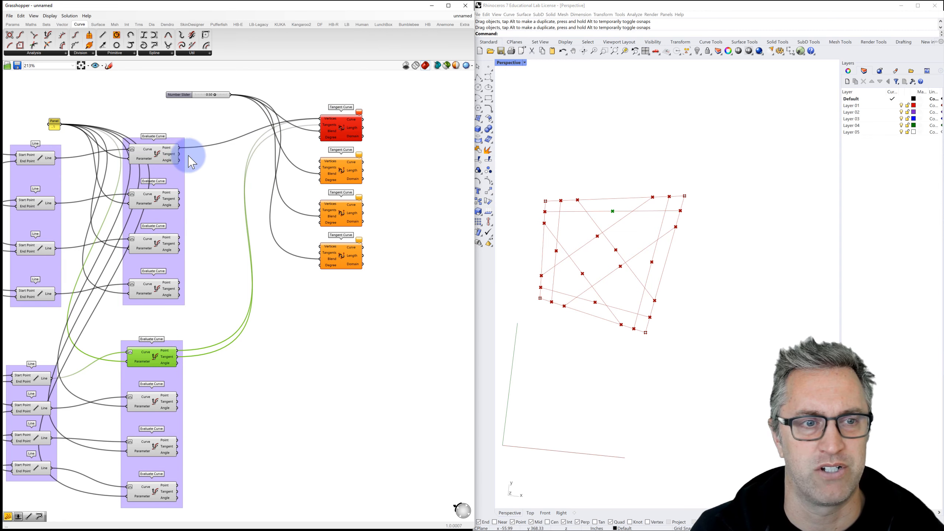
pyautogui.moveTo(179, 153); pyautogui.dragTo(321, 125)
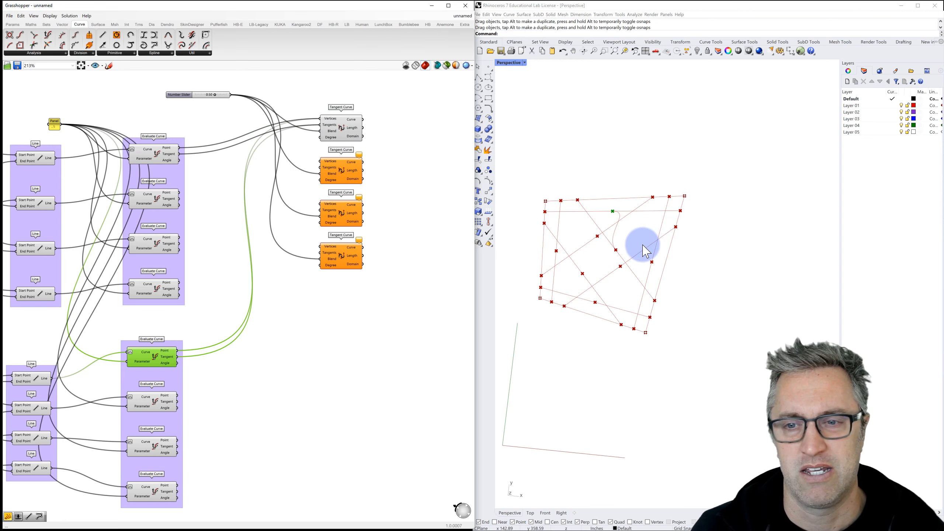
# Step: Add the seventh Evaluate Curve's point and tangent to the first Tangent Curve
pyautogui.click(151, 400)
pyautogui.click(151, 443)
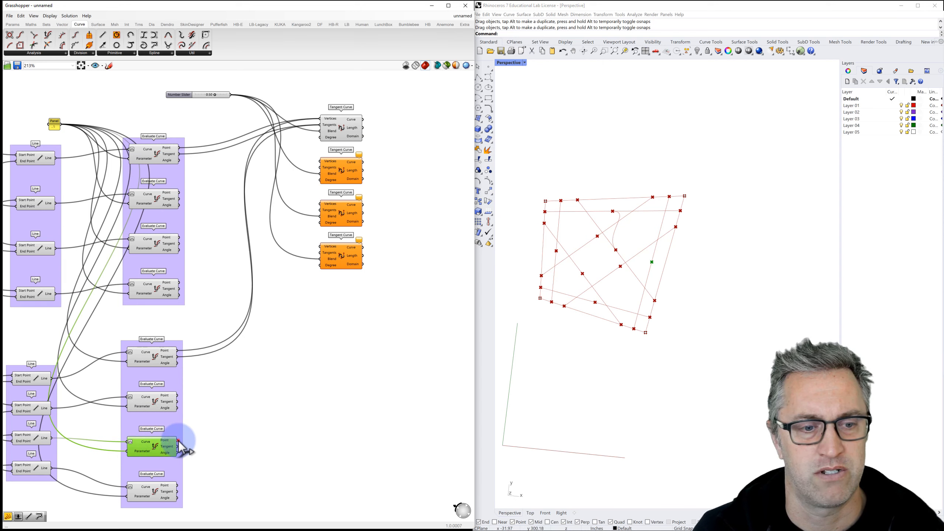
pyautogui.moveTo(178, 440); pyautogui.dragTo(321, 120)
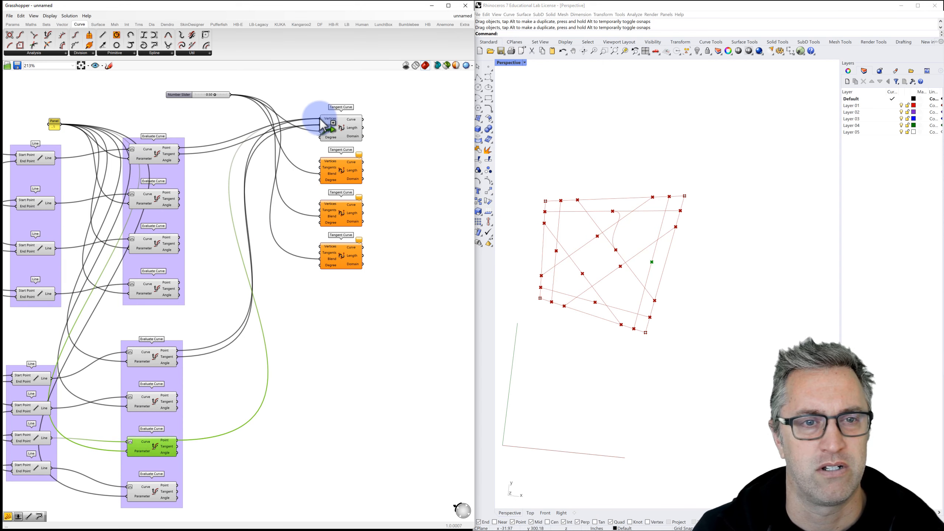
pyautogui.moveTo(179, 449); pyautogui.dragTo(322, 126)
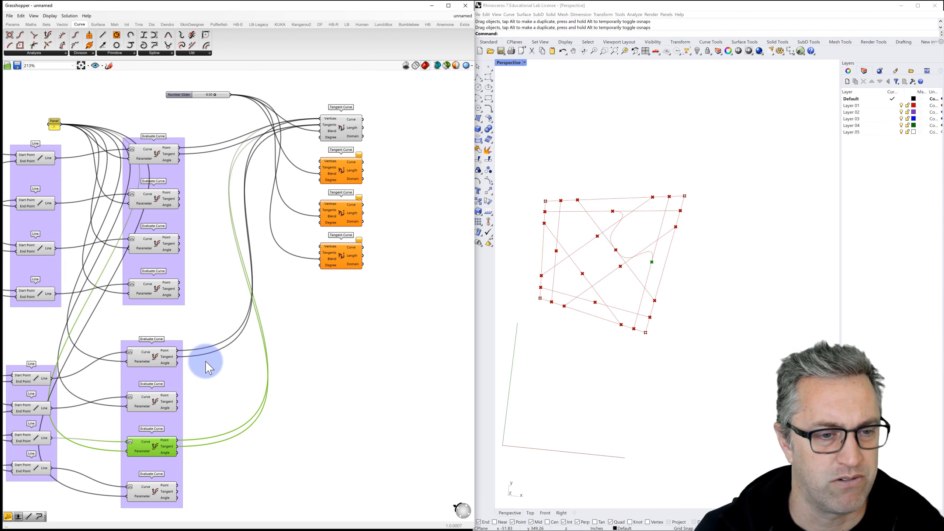
pyautogui.click(158, 359)
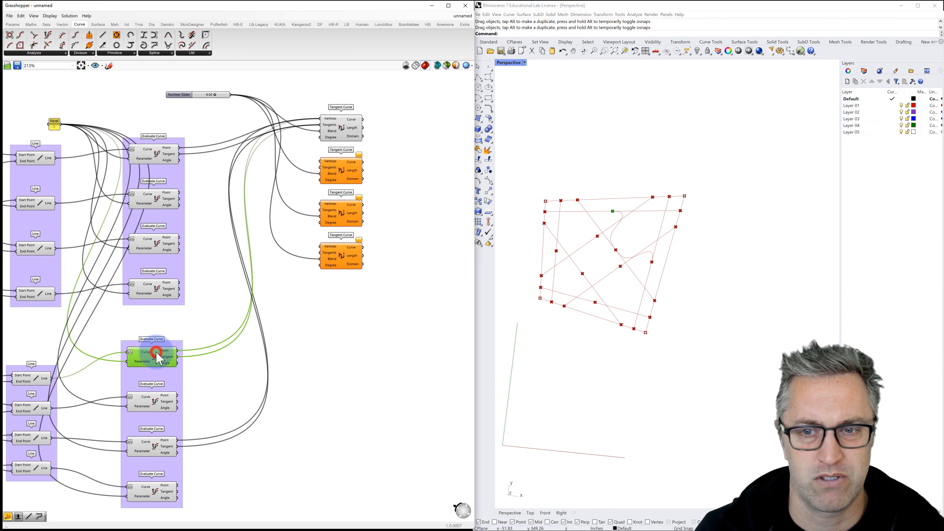
# Step: Place two Reverse components beside the lower Evaluate Curves and feed evaluated tangents into them
pyautogui.click(215, 365)
pyautogui.doubleClick(215, 365)
pyautogui.write('rever')
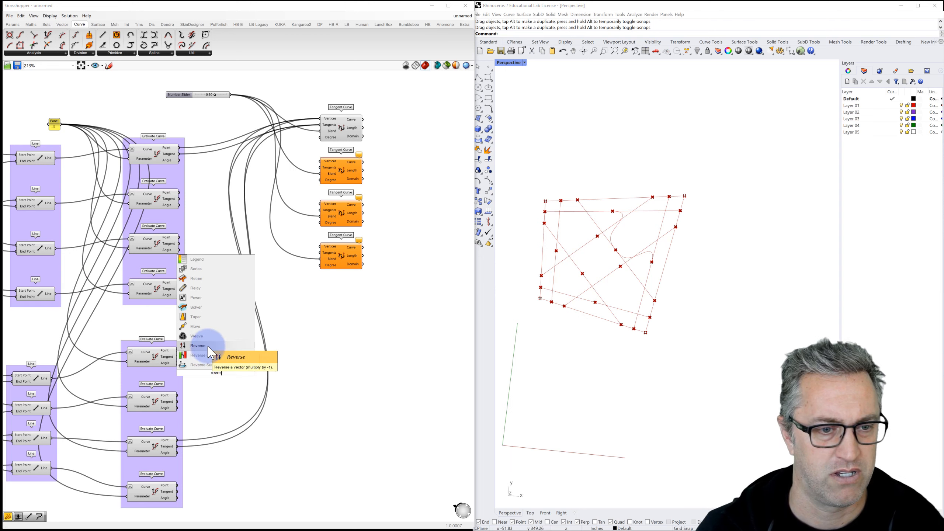
pyautogui.click(201, 346)
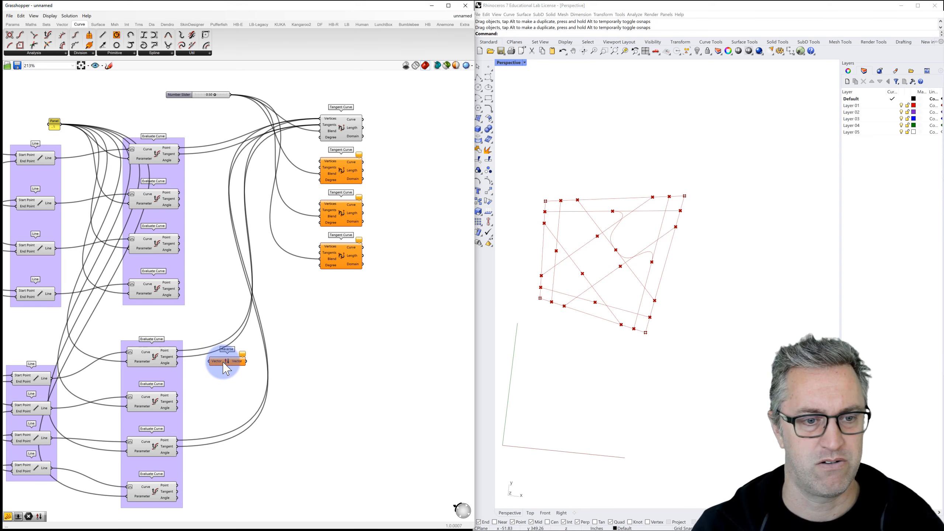
pyautogui.moveTo(224, 364); pyautogui.dragTo(225, 476)
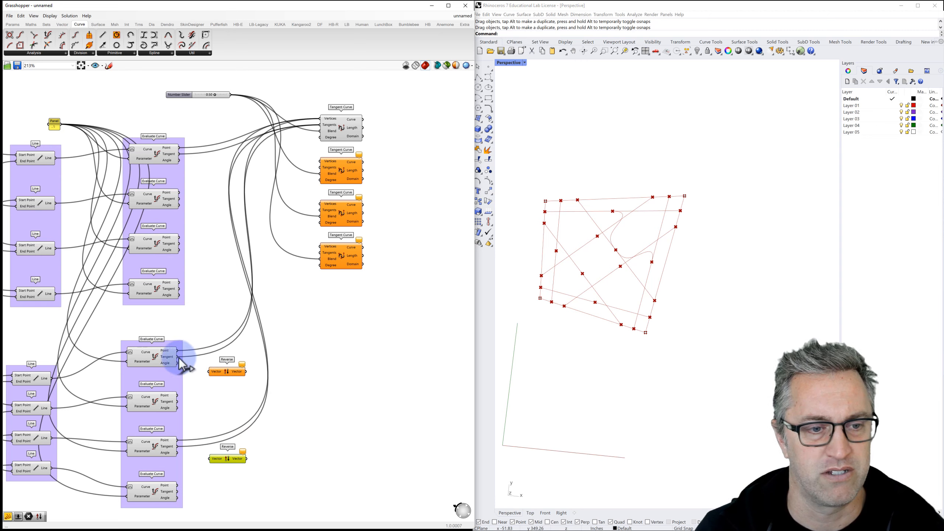
pyautogui.moveTo(178, 357); pyautogui.dragTo(210, 371)
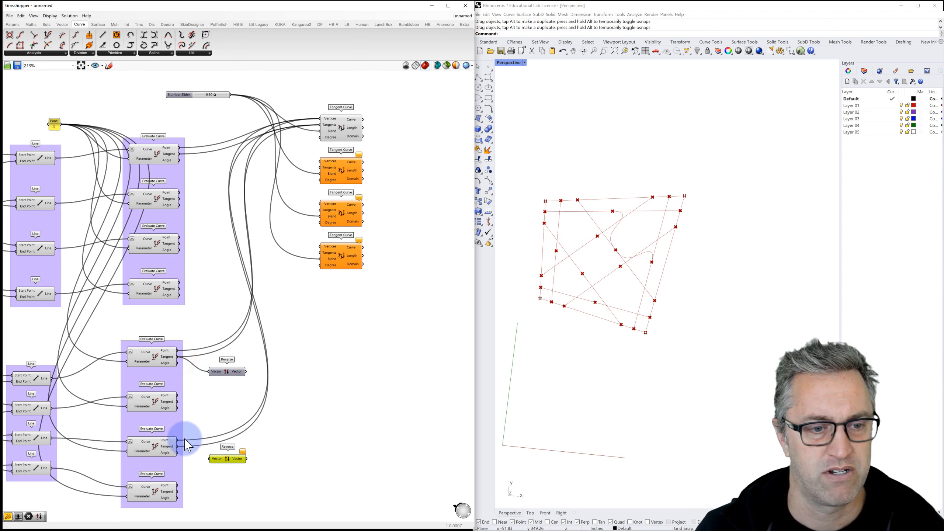
pyautogui.moveTo(177, 446); pyautogui.dragTo(211, 459)
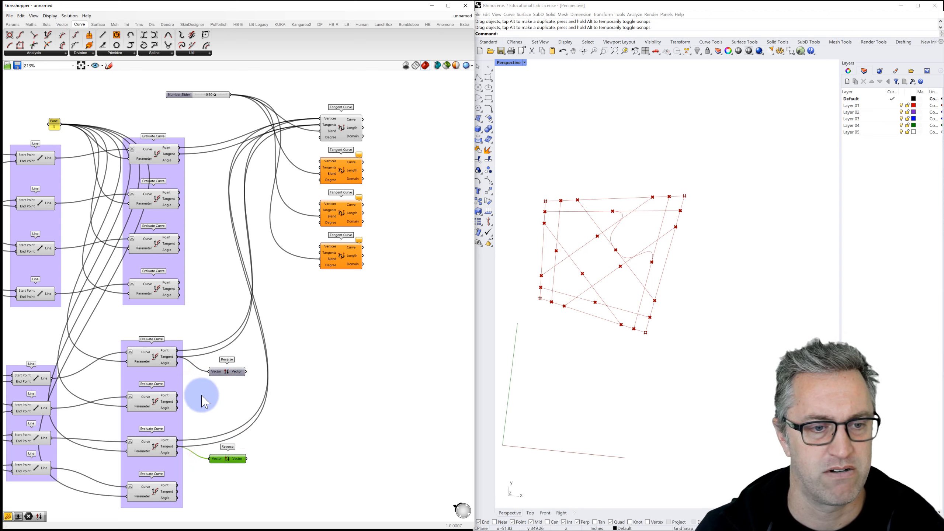
# Step: Replace both unreversed tangent wires into the first Tangent Curve with the reversed tangents
pyautogui.click(169, 358)
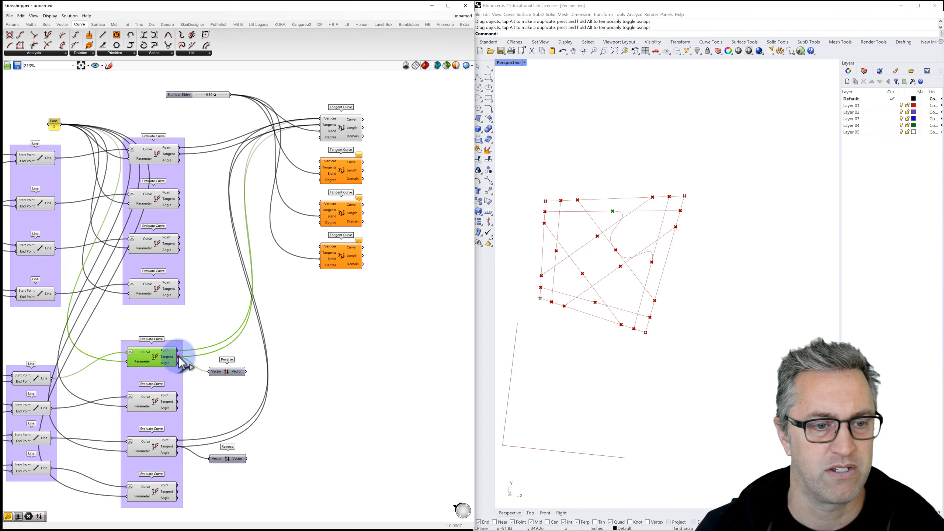
pyautogui.moveTo(234, 317); pyautogui.dragTo(323, 125)
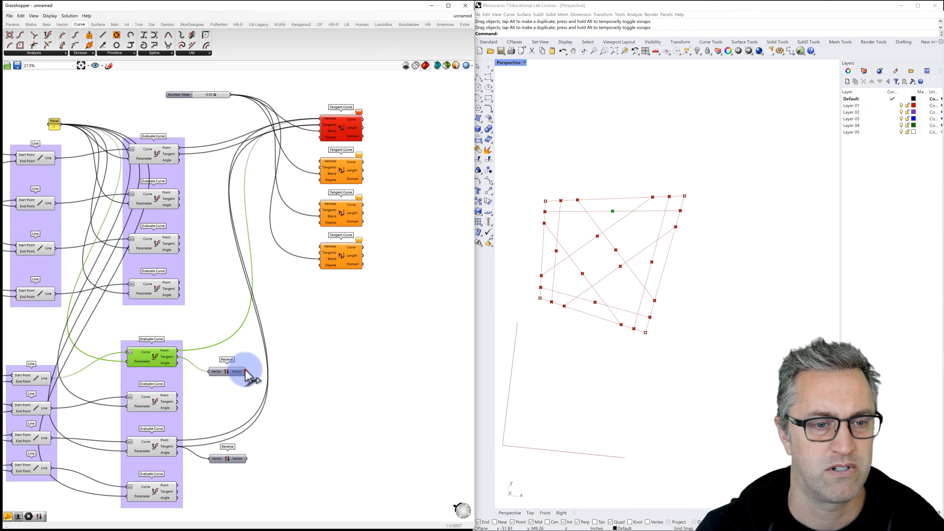
pyautogui.moveTo(246, 371); pyautogui.dragTo(322, 128)
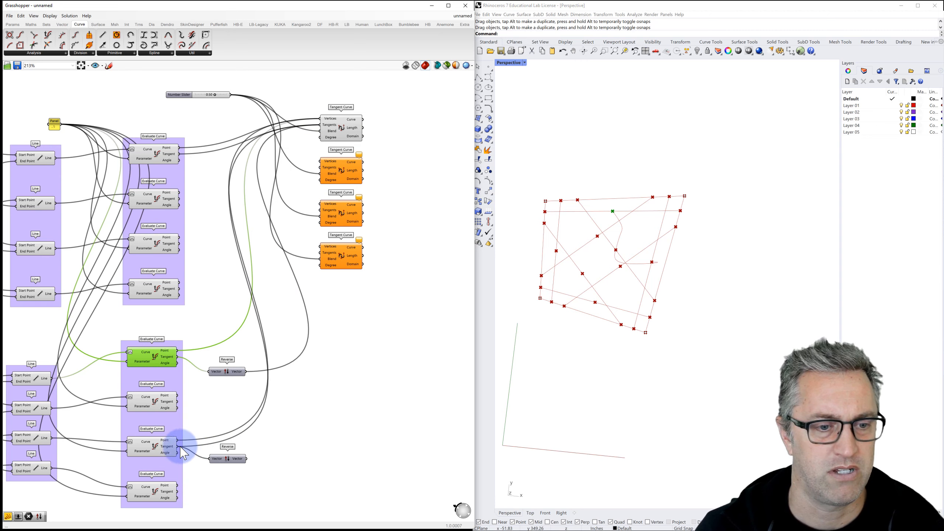
pyautogui.moveTo(177, 446); pyautogui.dragTo(240, 409)
pyautogui.moveTo(307, 257); pyautogui.dragTo(320, 130)
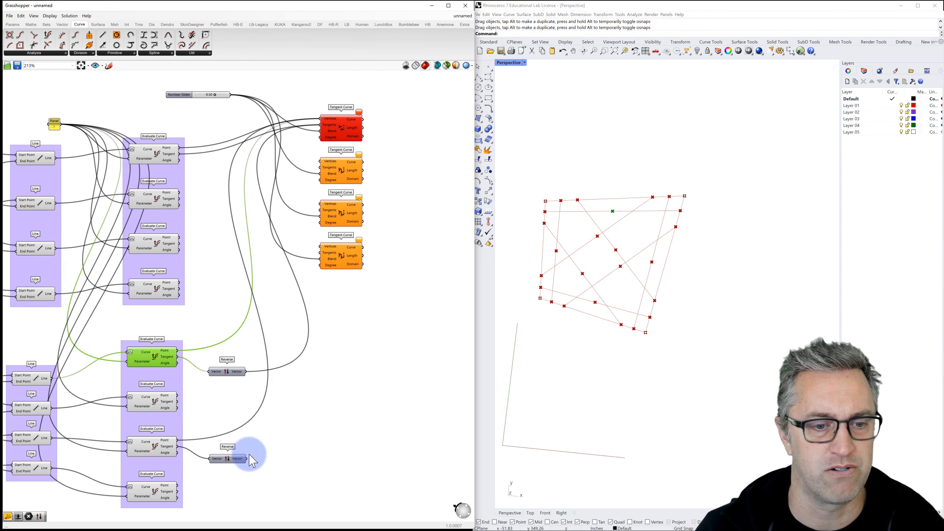
pyautogui.moveTo(247, 459); pyautogui.dragTo(320, 125)
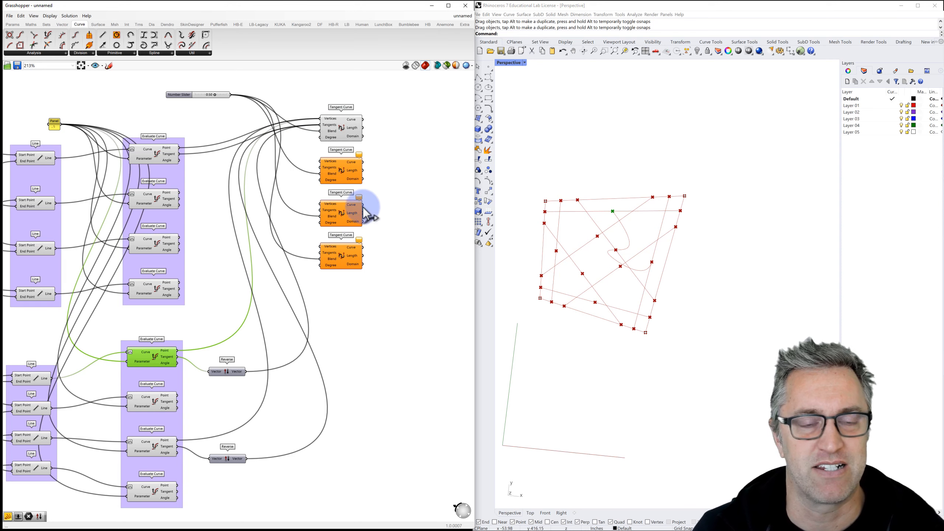
# Step: Shift the four Tangent Curves right and place the Number Slider above them
pyautogui.click(383, 109)
pyautogui.moveTo(347, 220); pyautogui.dragTo(325, 257)
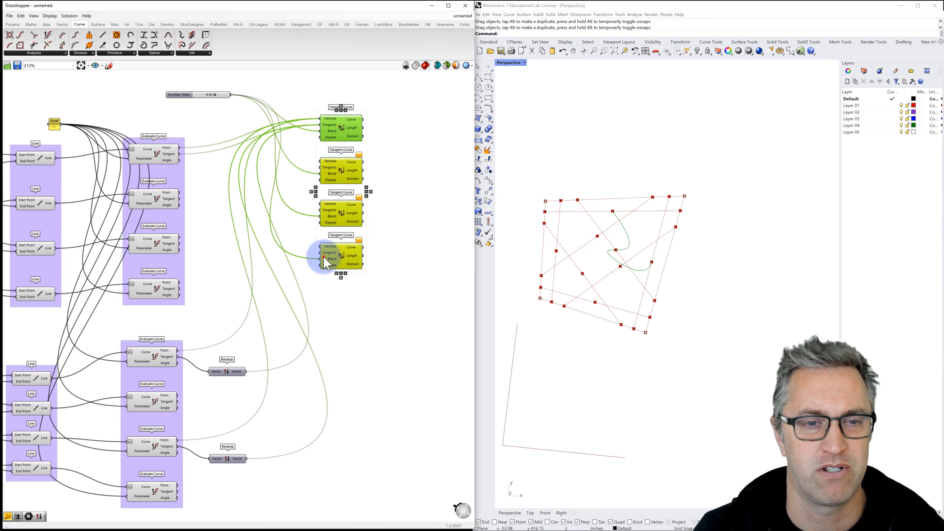
pyautogui.moveTo(397, 257); pyautogui.dragTo(427, 249)
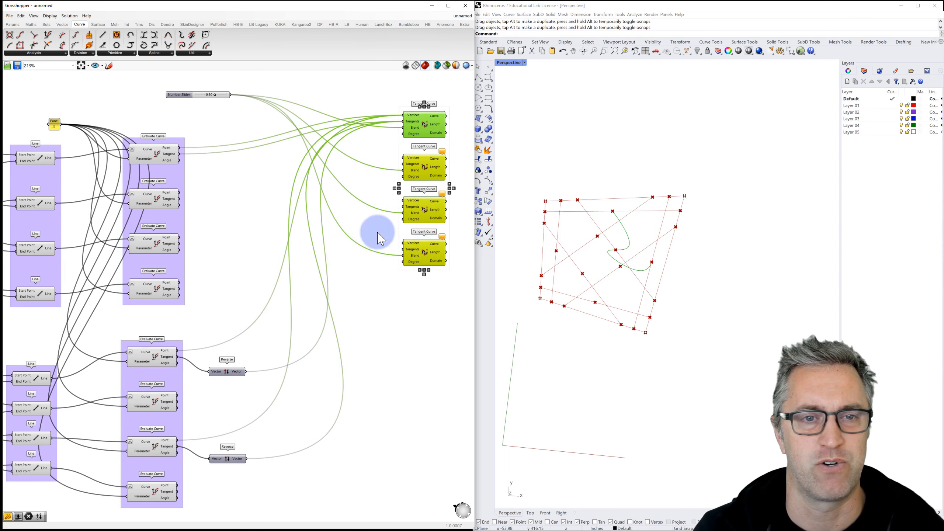
pyautogui.click(182, 94)
pyautogui.moveTo(227, 92); pyautogui.dragTo(290, 88)
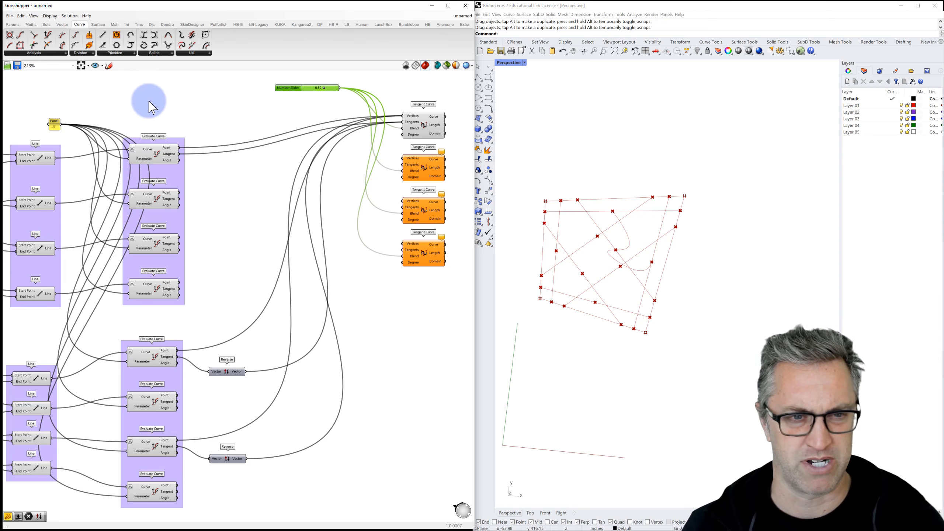
# Step: Add a Weave component and give it a third stream input, Stream 2
pyautogui.doubleClick(265, 168)
pyautogui.write('we')
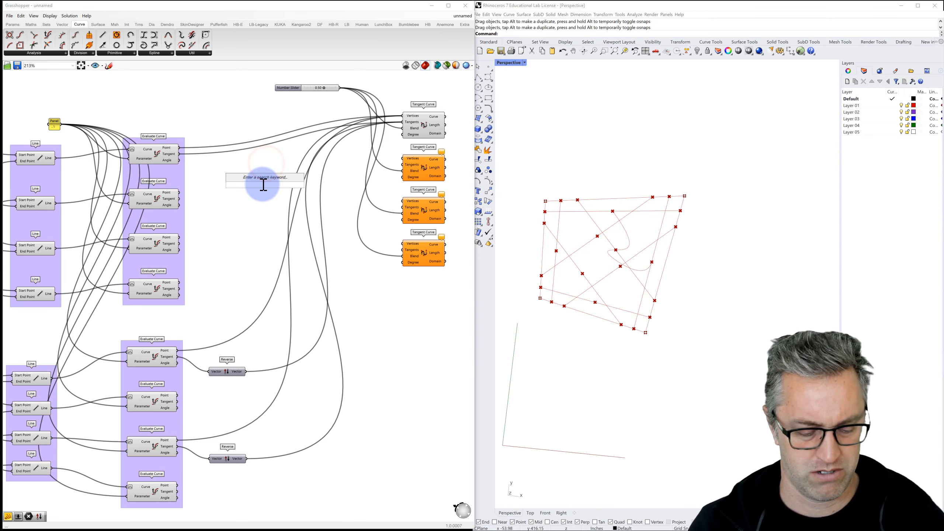
pyautogui.write('ave')
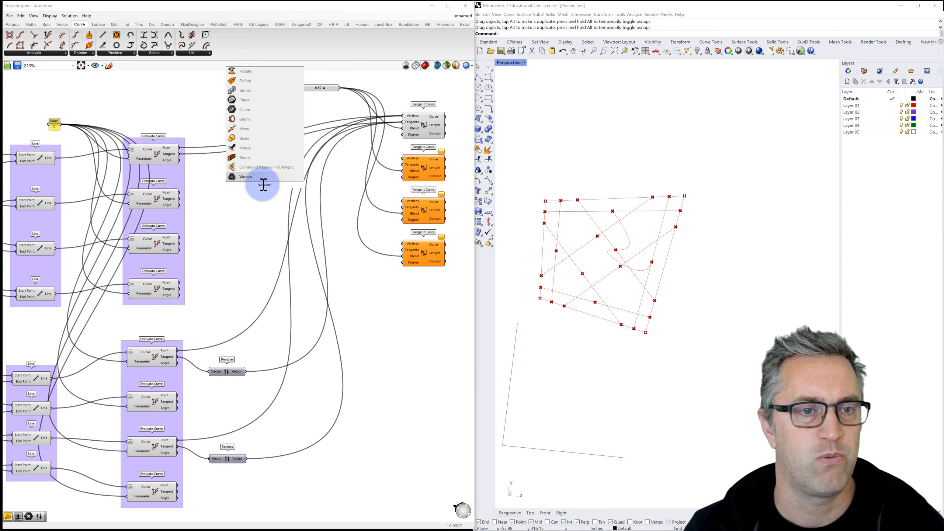
pyautogui.click(247, 177)
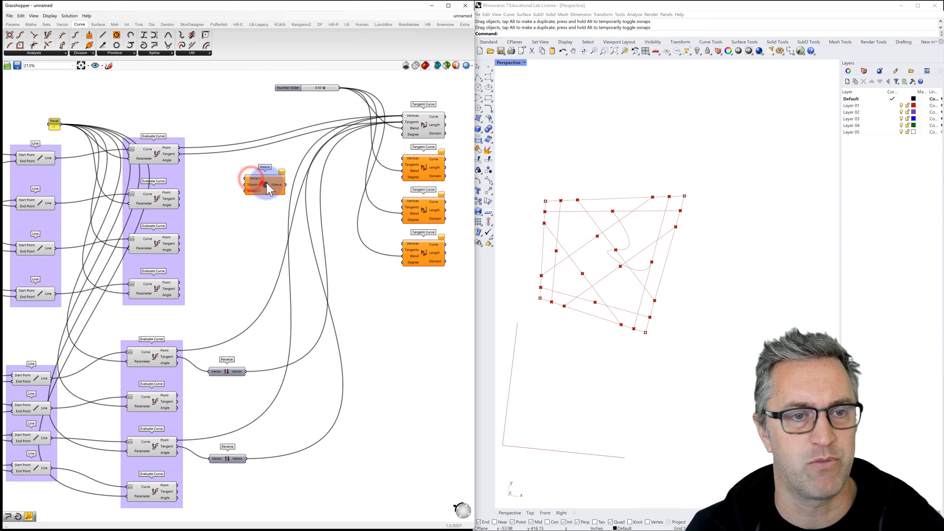
pyautogui.moveTo(268, 189); pyautogui.dragTo(286, 178)
pyautogui.scroll(3, 269, 175)
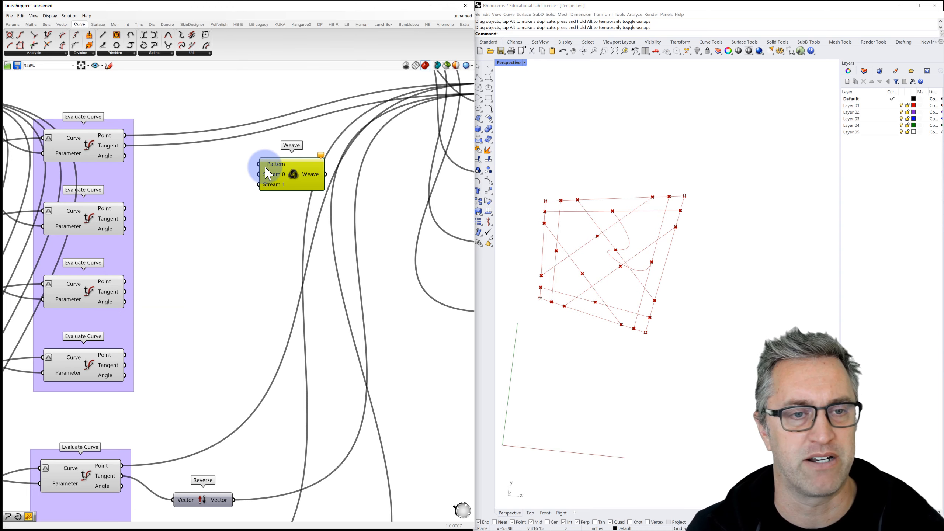
pyautogui.scroll(1, 268, 175)
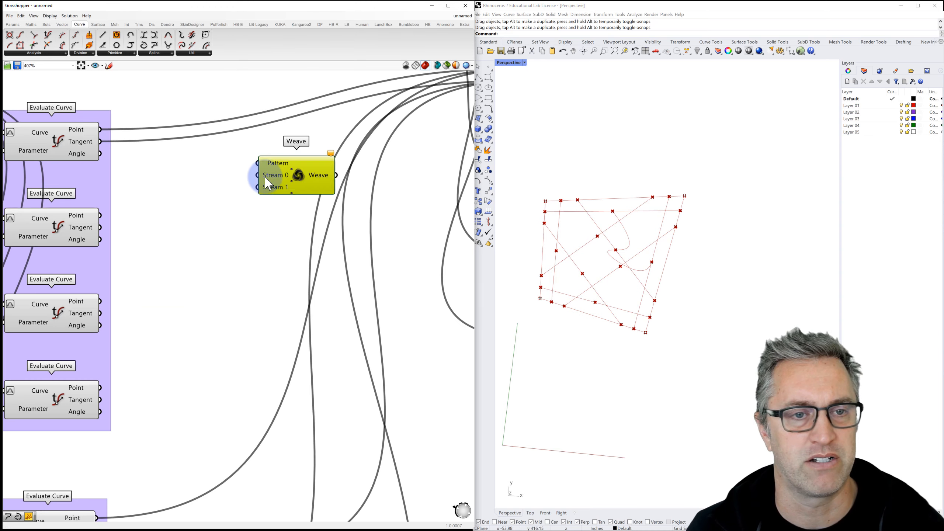
pyautogui.click(291, 193)
pyautogui.scroll(-3, 290, 195)
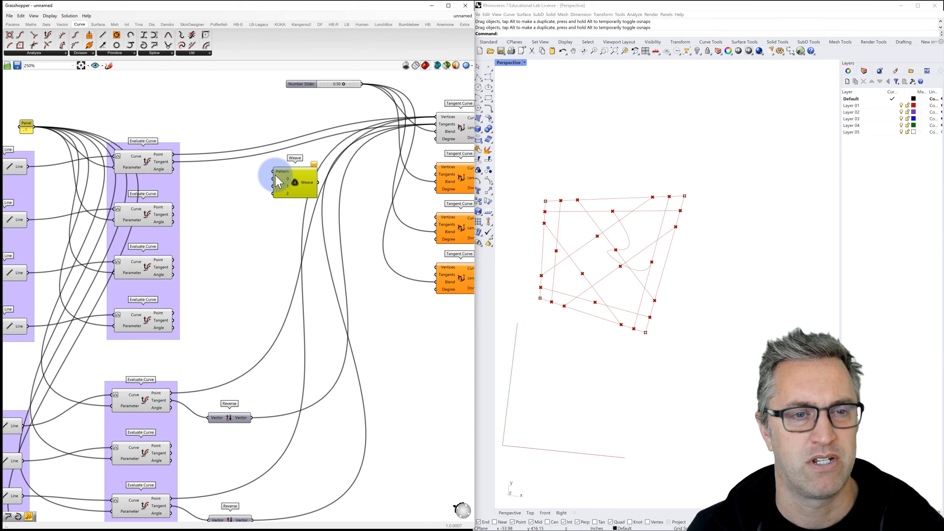
# Step: Add a Panel listing 0, 1, 2, wire it to Weave's Pattern, and copy Weave below
pyautogui.doubleClick(239, 137)
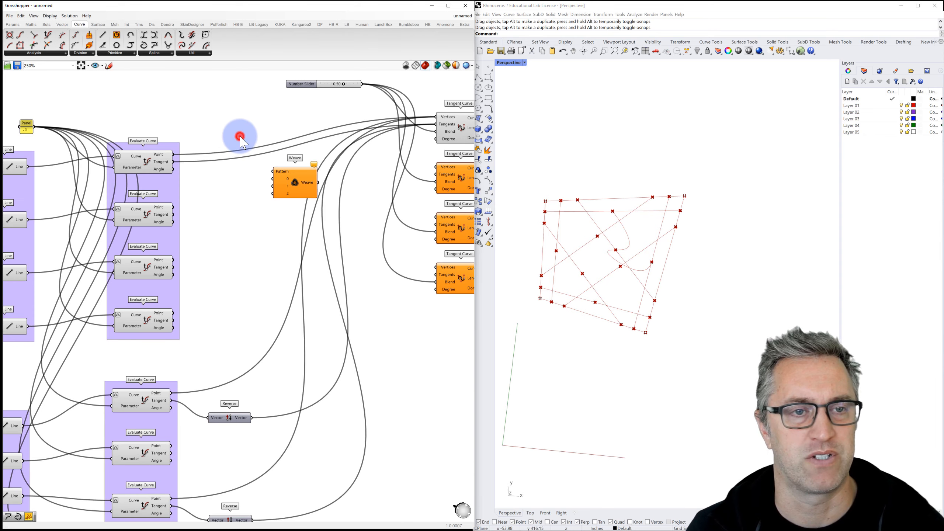
pyautogui.write('panel')
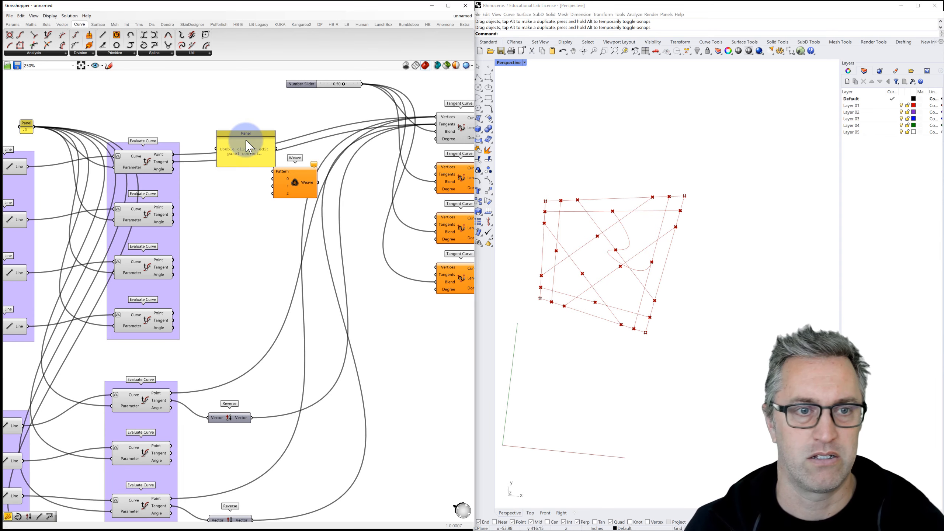
pyautogui.press('Return')
pyautogui.rightClick(247, 150)
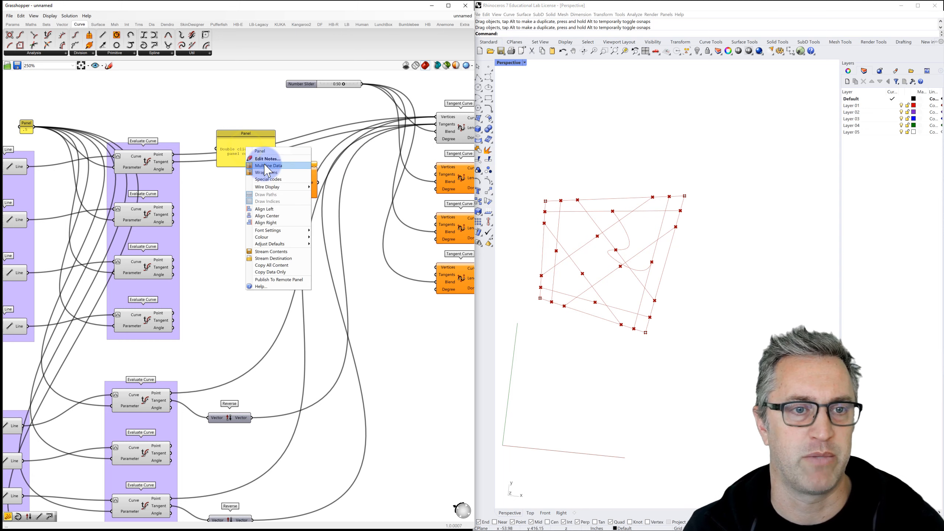
pyautogui.click(262, 157)
pyautogui.moveTo(259, 137); pyautogui.dragTo(249, 105)
pyautogui.doubleClick(236, 119)
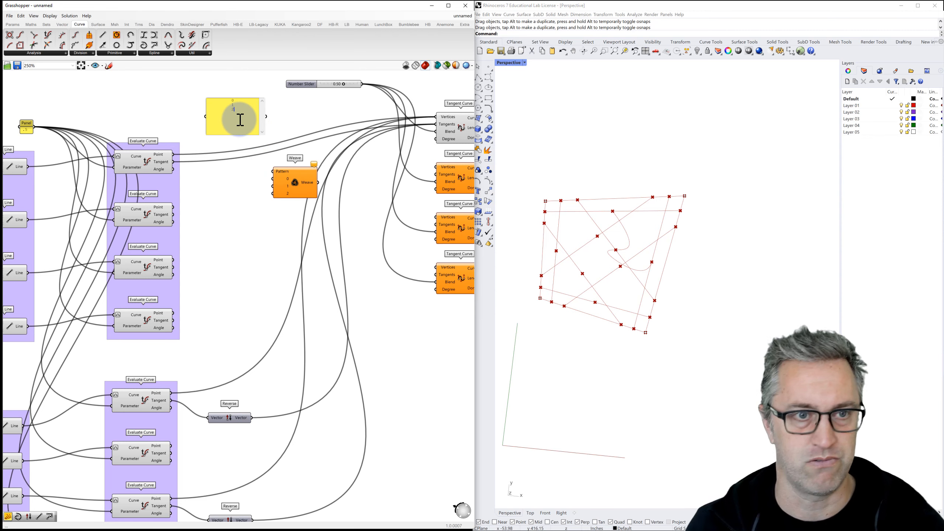
pyautogui.click(283, 112)
pyautogui.moveTo(278, 128); pyautogui.dragTo(292, 173)
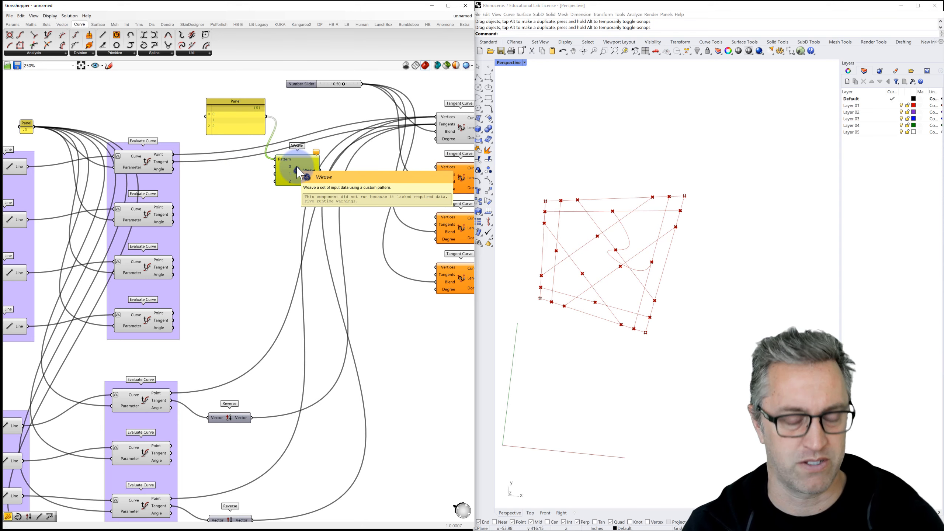
pyautogui.keyDown('alt'); pyautogui.moveTo(300, 173); pyautogui.dragTo(296, 216); pyautogui.keyUp('alt')
# Step: Feed three evaluated points from the Evaluate Curve components into the top Weave
pyautogui.click(219, 192)
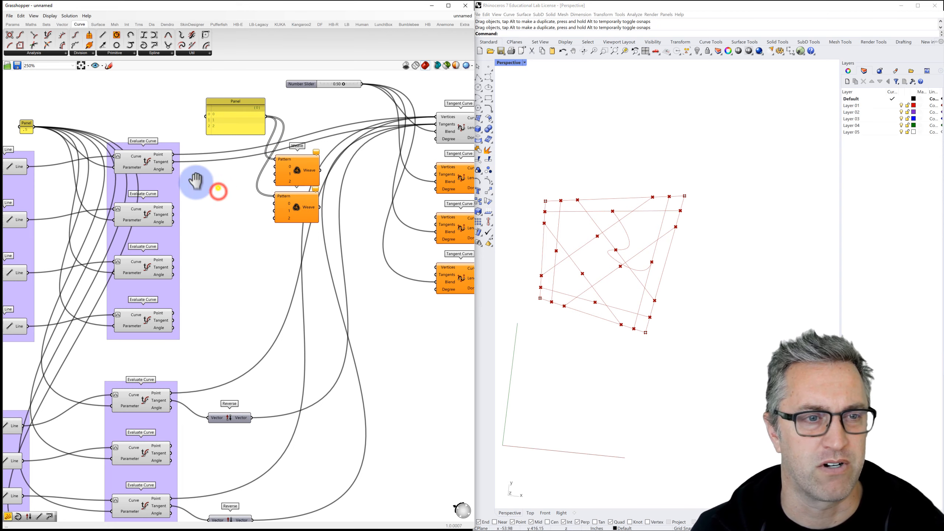
pyautogui.moveTo(208, 184); pyautogui.dragTo(170, 169, button='right')
pyautogui.click(109, 145)
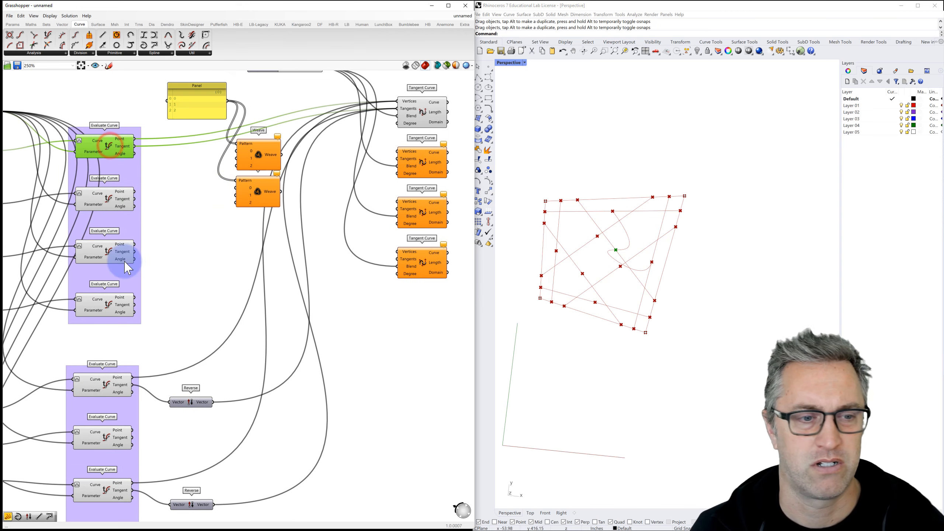
pyautogui.click(102, 390)
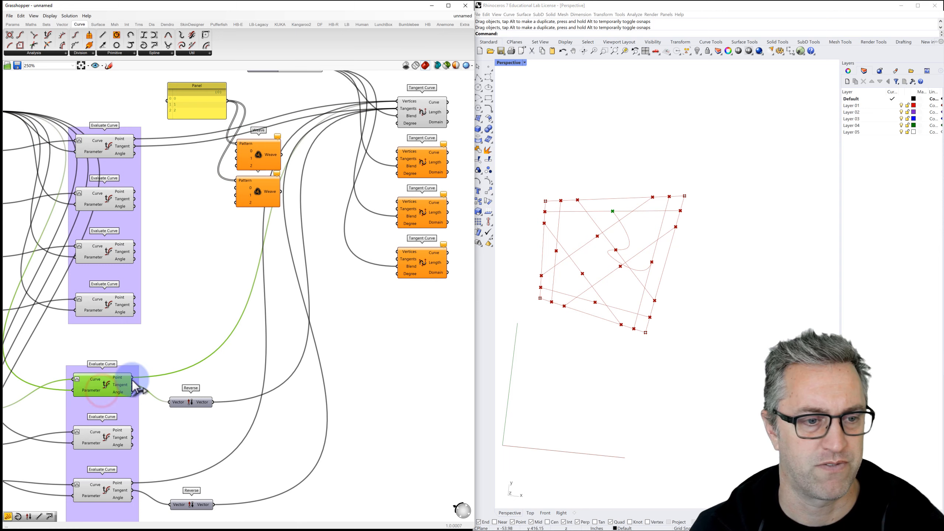
pyautogui.moveTo(163, 351); pyautogui.dragTo(239, 159)
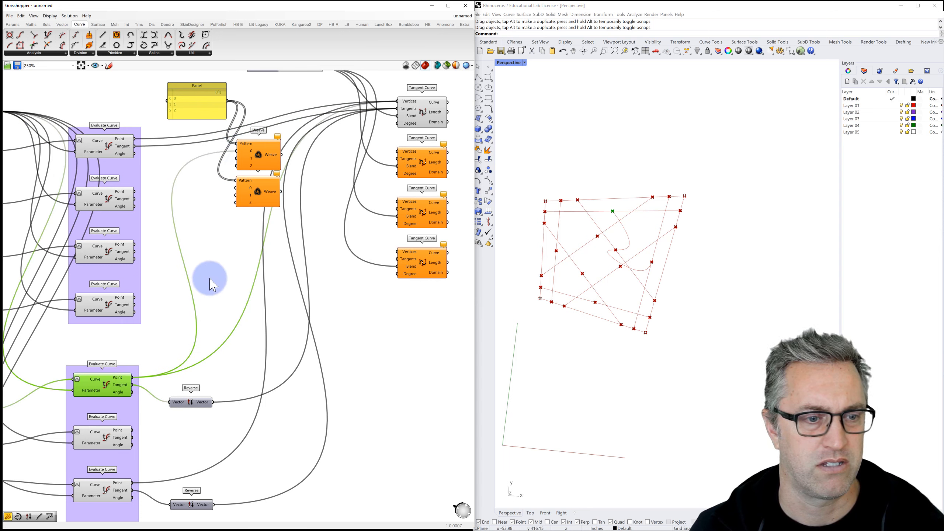
pyautogui.moveTo(135, 137); pyautogui.dragTo(241, 169)
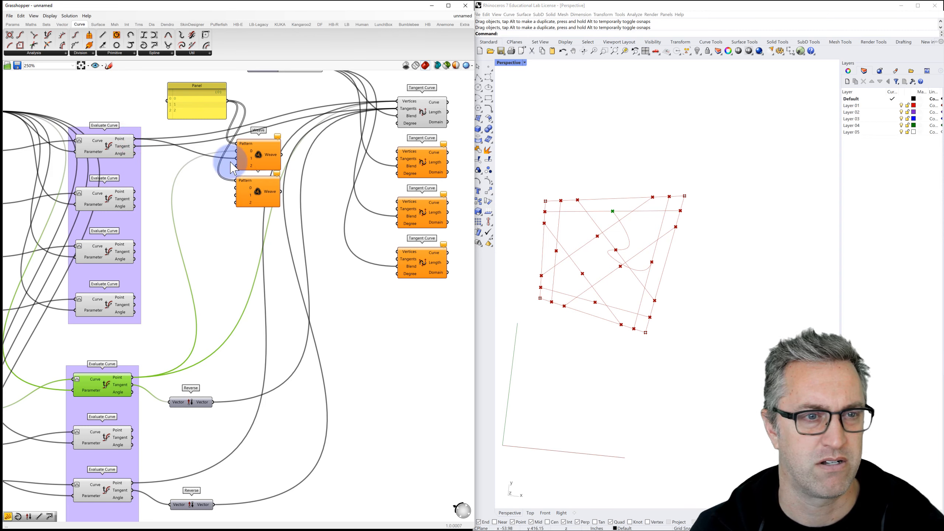
pyautogui.moveTo(133, 482); pyautogui.dragTo(237, 158)
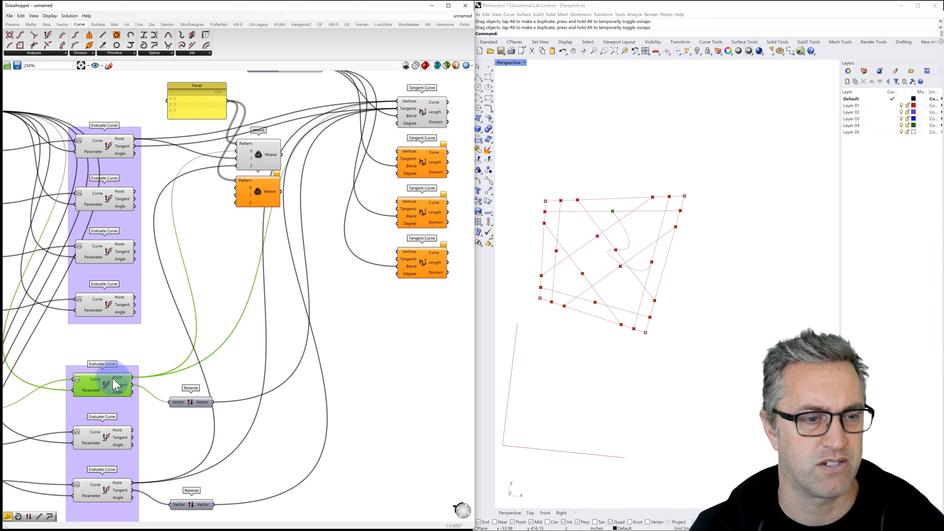
# Step: Wire tangents and reversed tangents into the second Weave, then both Weave outputs into the Tangent Curve
pyautogui.click(104, 498)
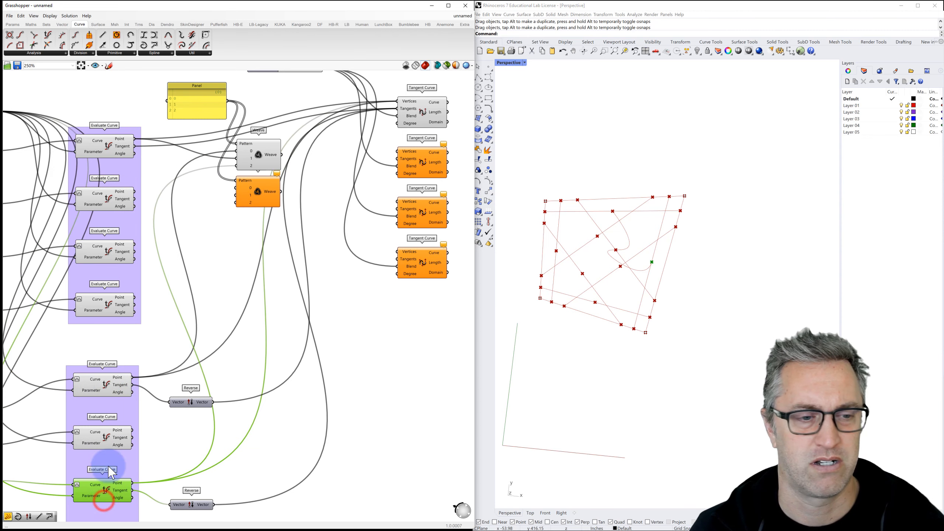
pyautogui.click(110, 385)
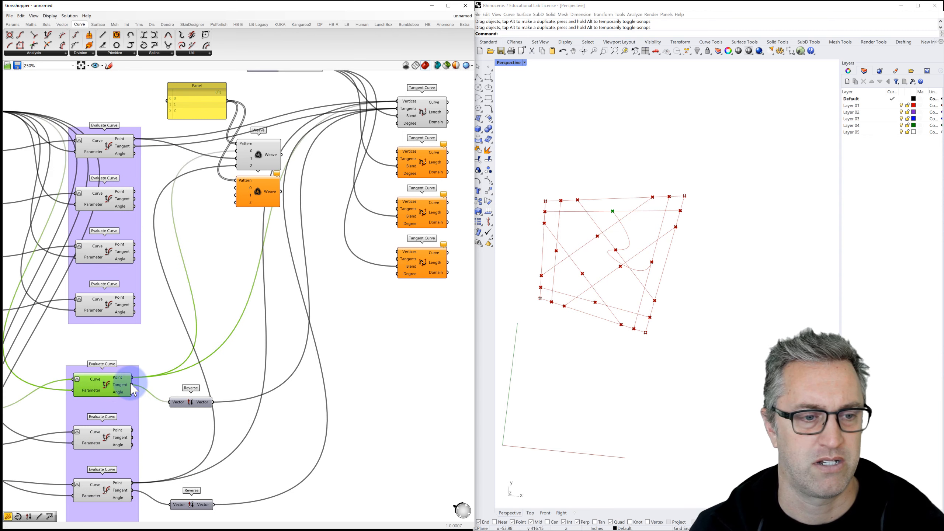
pyautogui.moveTo(133, 385); pyautogui.dragTo(206, 242)
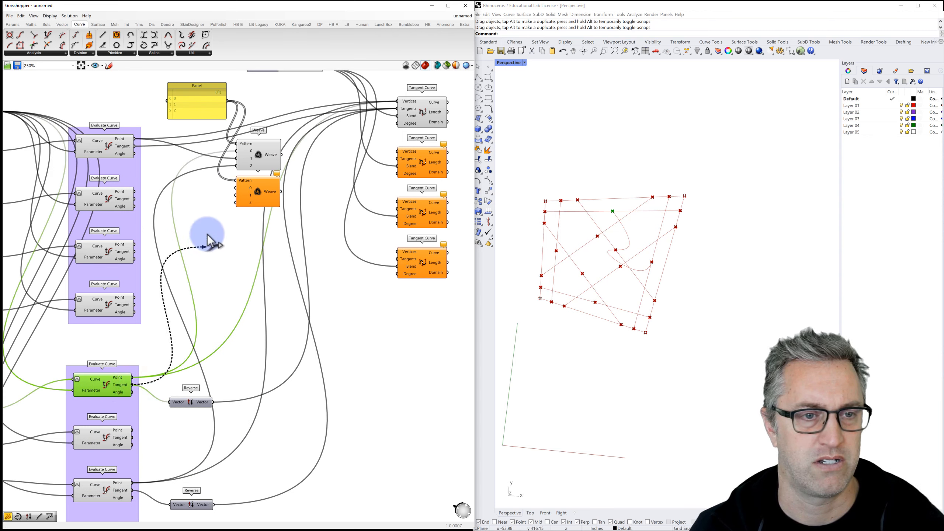
pyautogui.moveTo(231, 193); pyautogui.dragTo(237, 195)
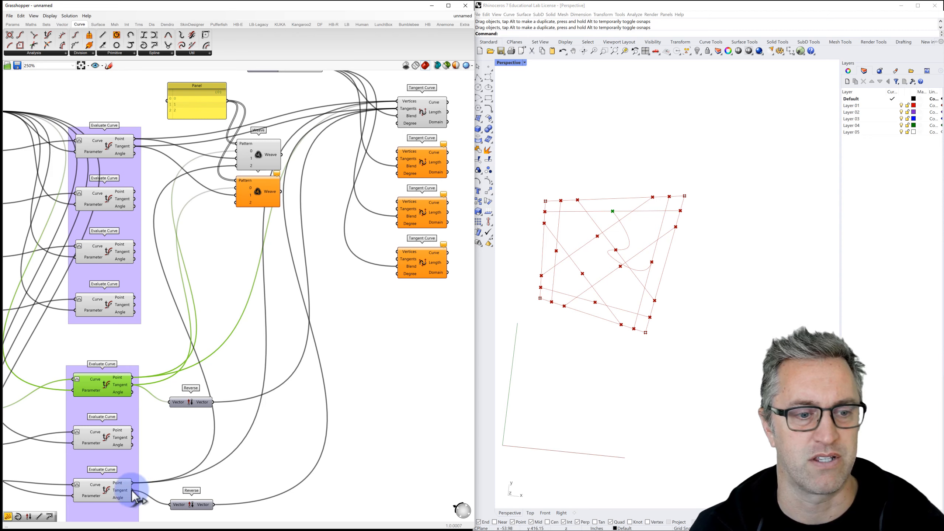
pyautogui.moveTo(132, 490); pyautogui.dragTo(182, 353)
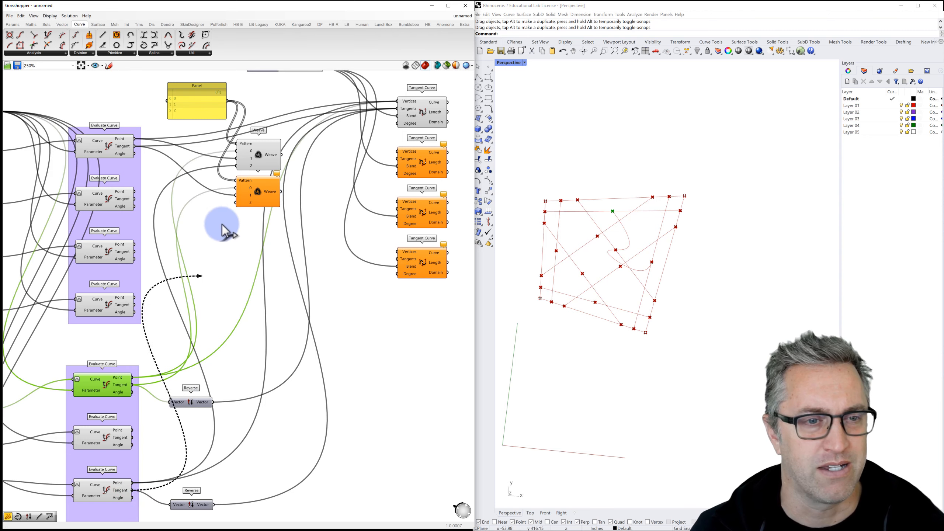
pyautogui.moveTo(222, 225); pyautogui.dragTo(237, 204)
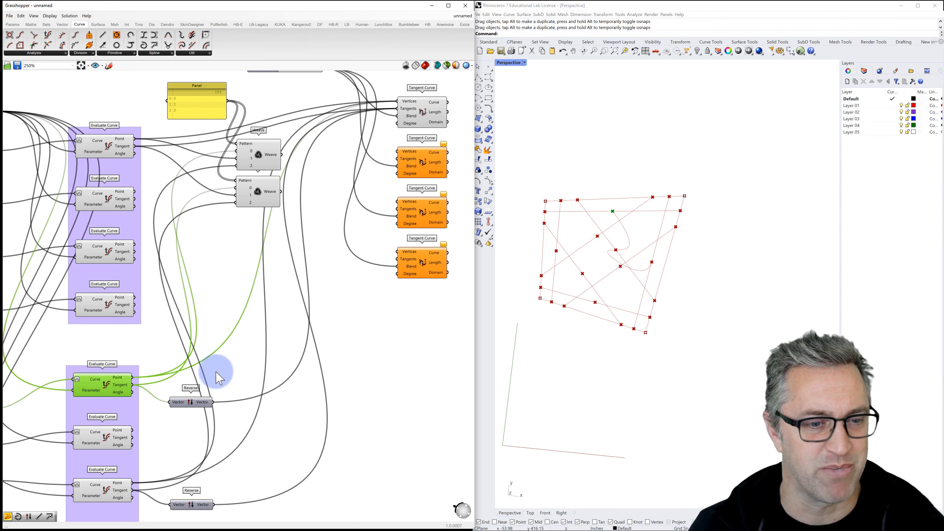
pyautogui.moveTo(213, 402); pyautogui.dragTo(238, 194)
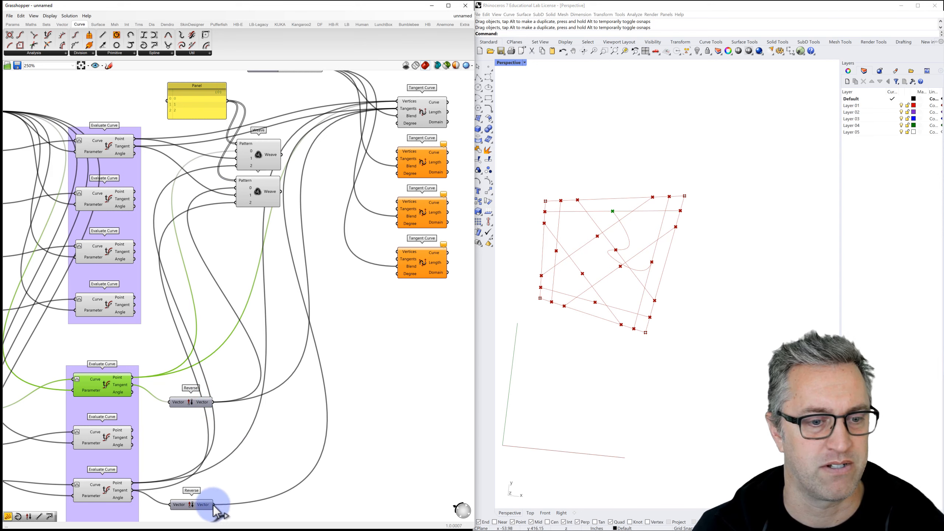
pyautogui.moveTo(214, 416); pyautogui.dragTo(228, 152)
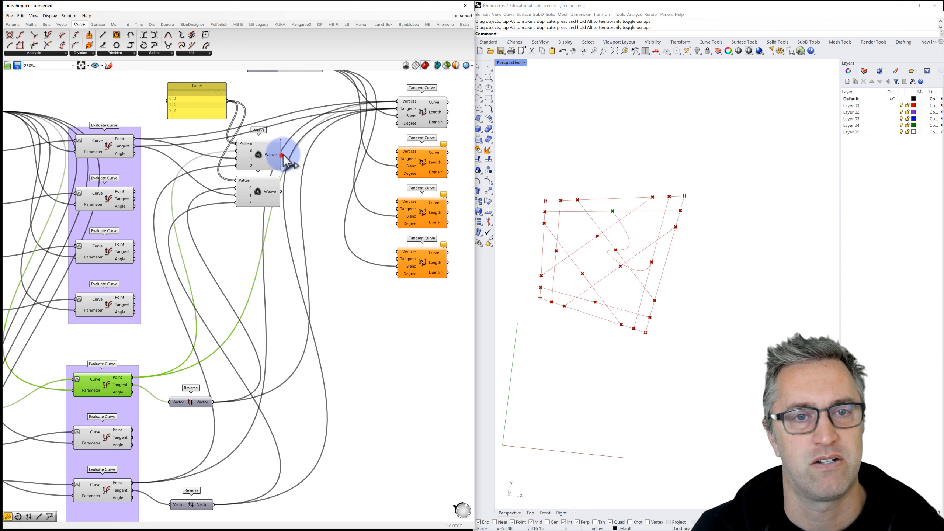
pyautogui.moveTo(282, 154); pyautogui.dragTo(397, 108)
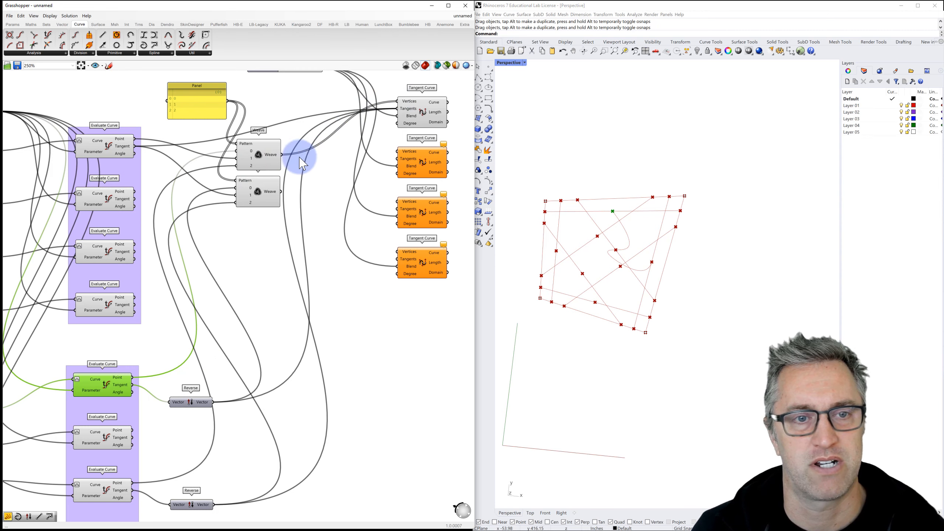
pyautogui.moveTo(281, 191); pyautogui.dragTo(395, 108)
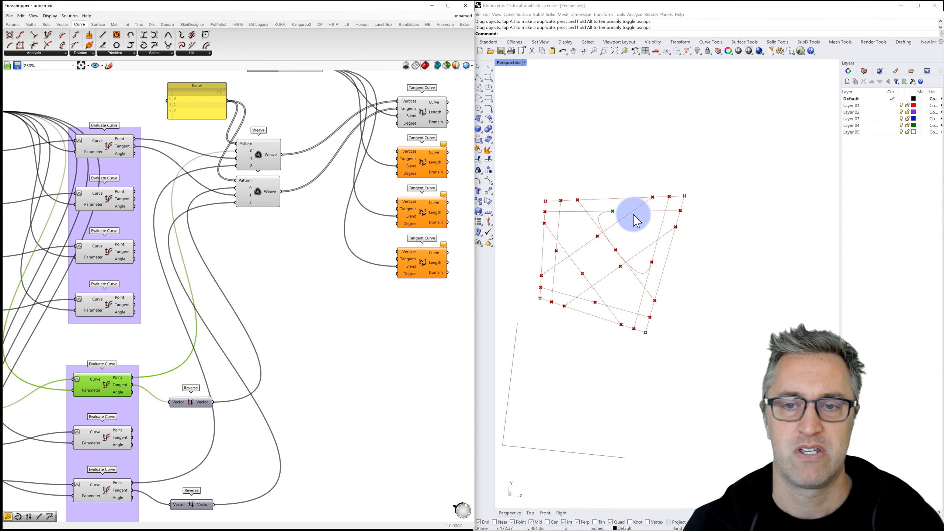
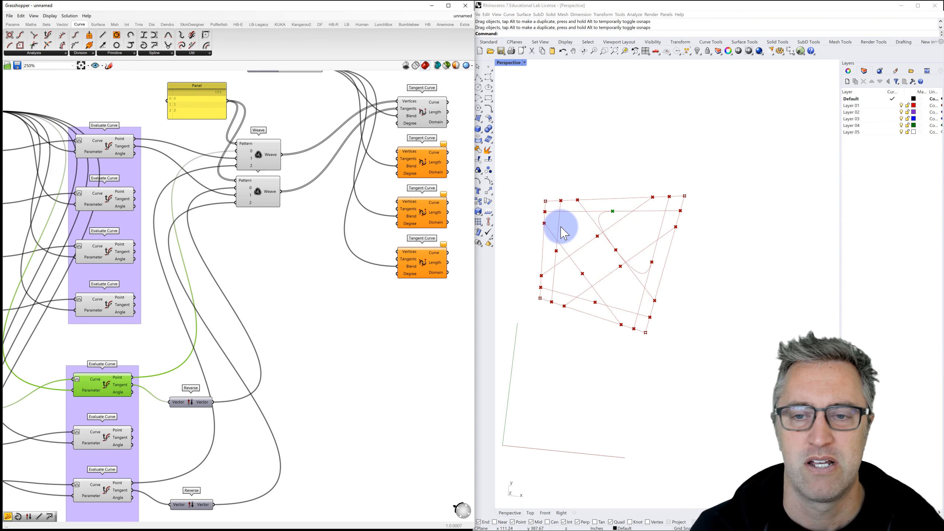
# Step: Move both Weave components right and Alt-drag a wired copy of the pair just below
pyautogui.moveTo(288, 226); pyautogui.dragTo(238, 133)
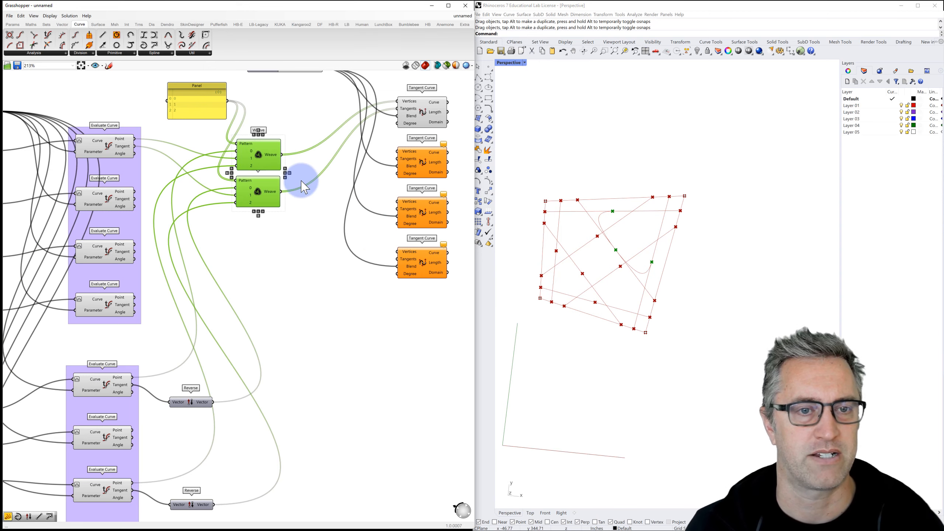
pyautogui.scroll(-2, 304, 187)
pyautogui.click(414, 129)
pyautogui.moveTo(368, 220); pyautogui.dragTo(432, 303)
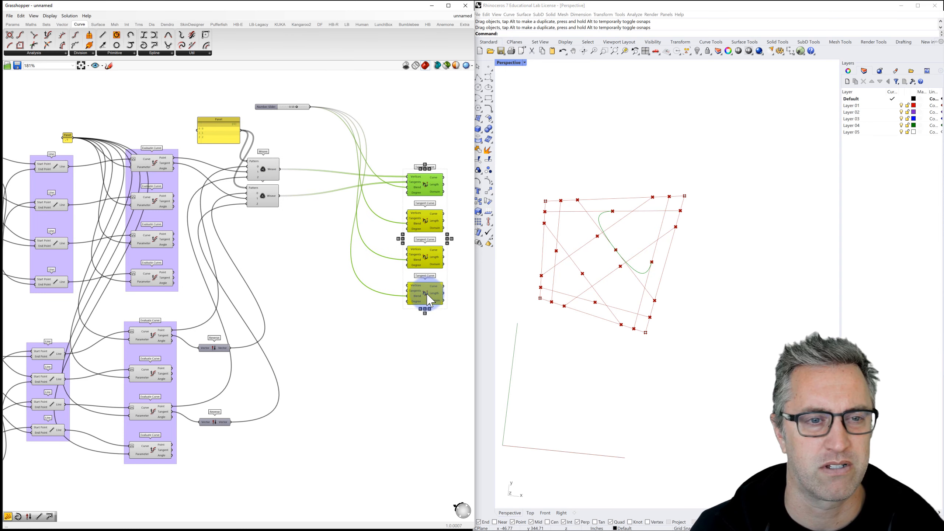
pyautogui.moveTo(301, 225); pyautogui.dragTo(240, 160)
pyautogui.moveTo(259, 203); pyautogui.dragTo(276, 144)
pyautogui.click(308, 229)
pyautogui.keyDown('alt'); pyautogui.moveTo(298, 199); pyautogui.dragTo(299, 268); pyautogui.keyUp('alt')
pyautogui.scroll(1, 302, 253)
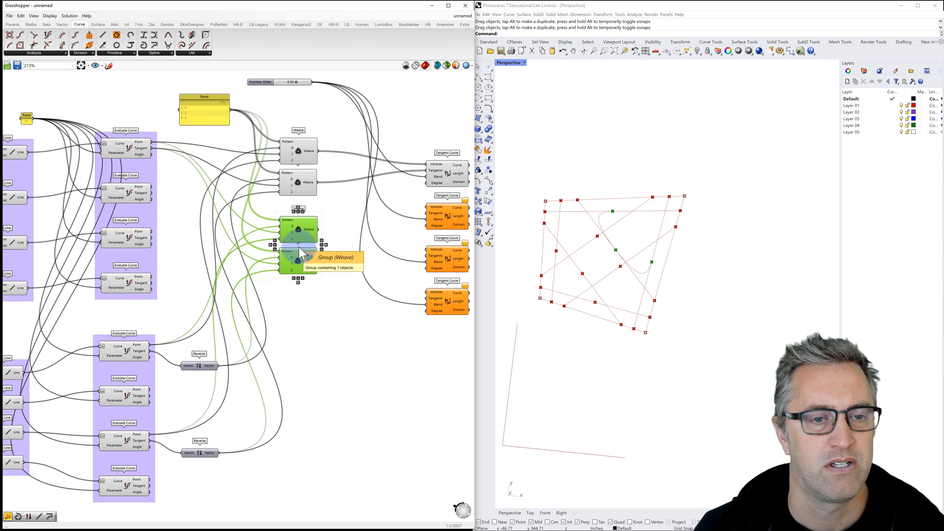
# Step: Disconnect the wires from the two copied Weave components and delete them
pyautogui.scroll(1, 300, 244)
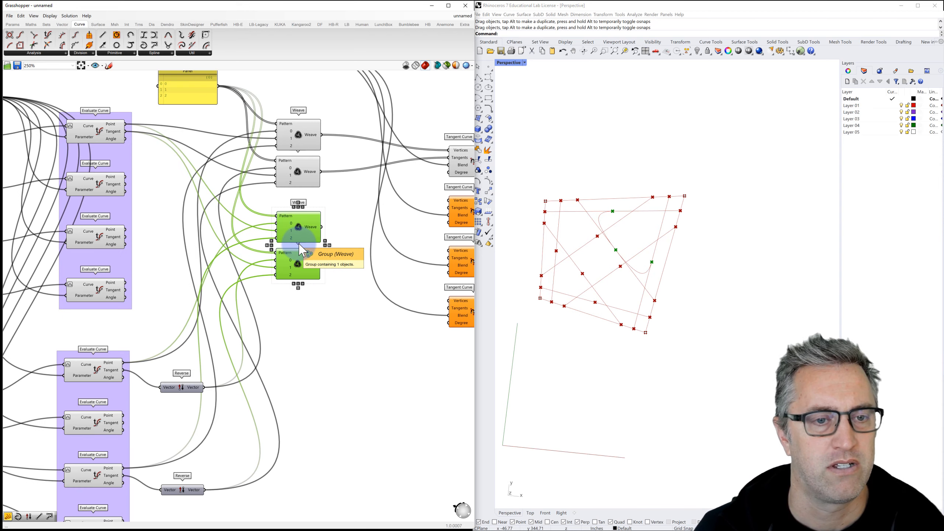
pyautogui.rightClick(291, 224)
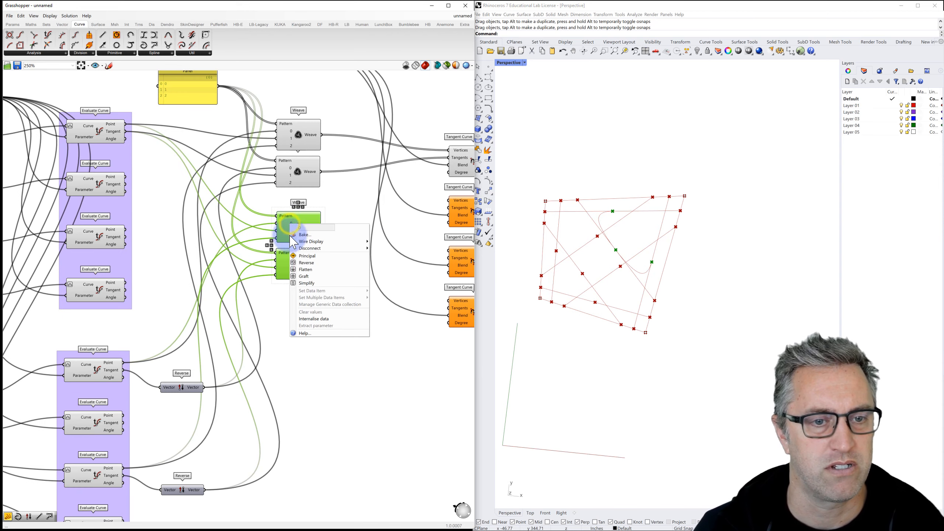
pyautogui.click(391, 247)
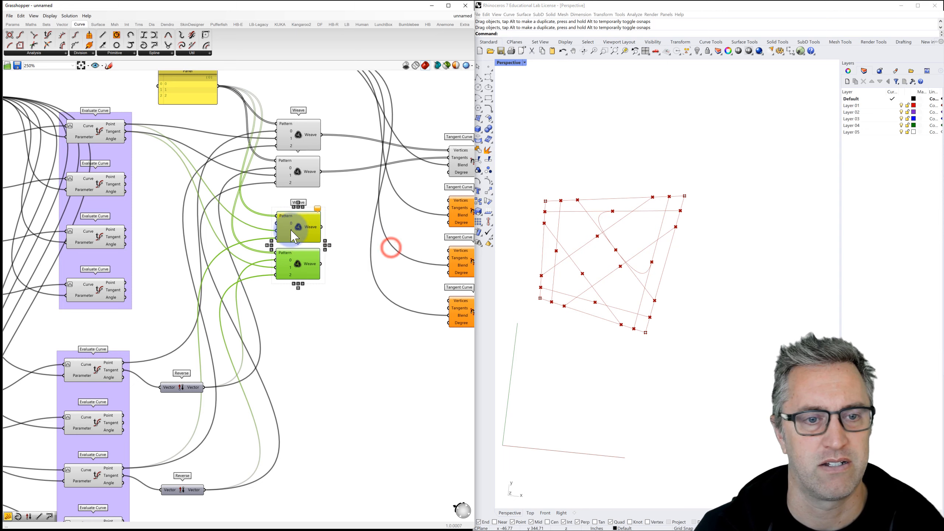
pyautogui.rightClick(291, 232)
pyautogui.moveTo(315, 256)
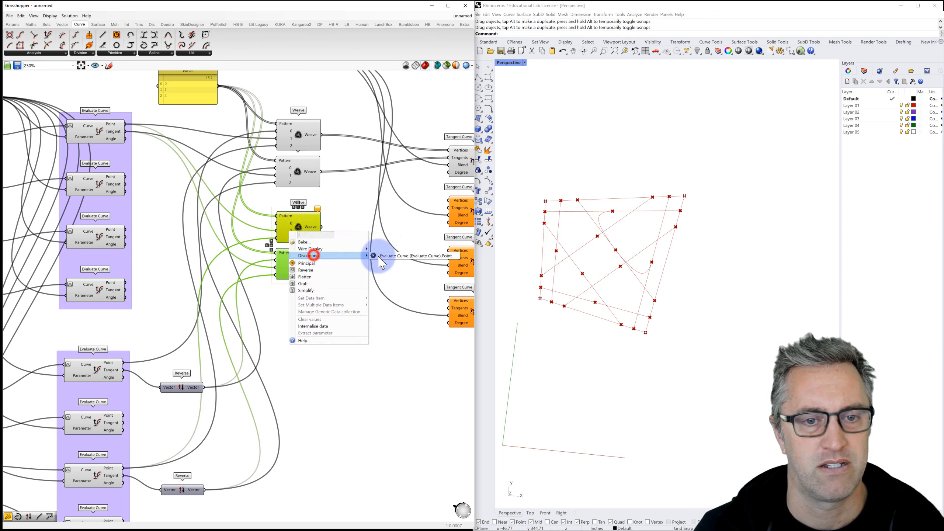
pyautogui.click(382, 255)
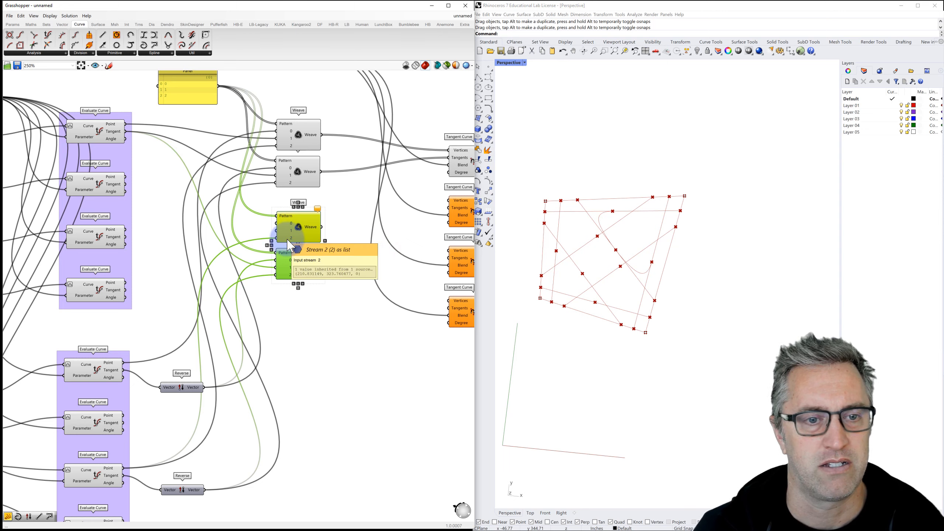
pyautogui.moveTo(327, 288); pyautogui.dragTo(275, 208)
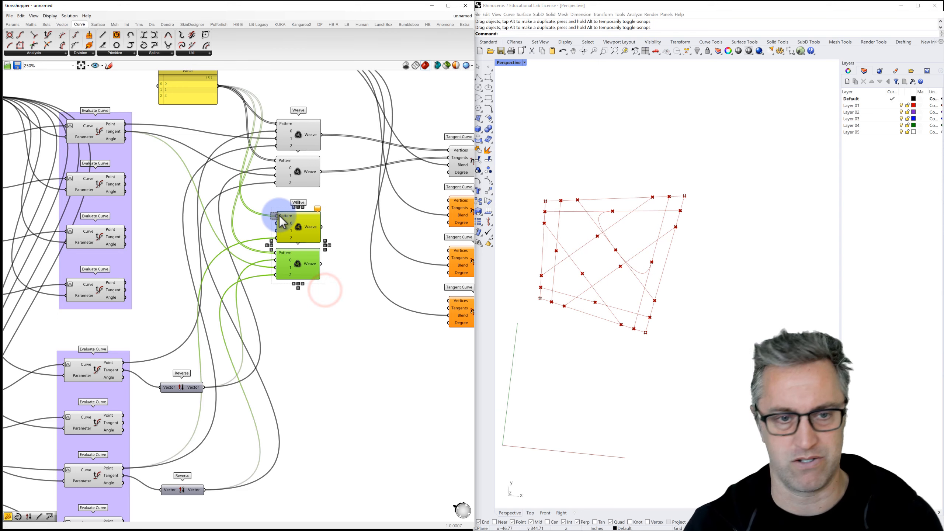
pyautogui.press('Delete')
# Step: Add a new Weave fed by the pattern Panel and give it a third stream input
pyautogui.doubleClick(295, 226)
pyautogui.write('weave')
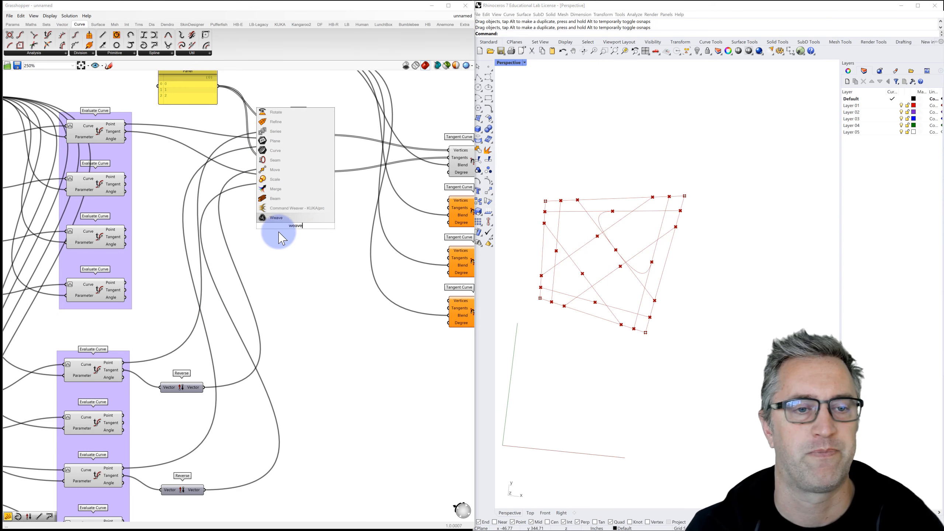
pyautogui.click(276, 218)
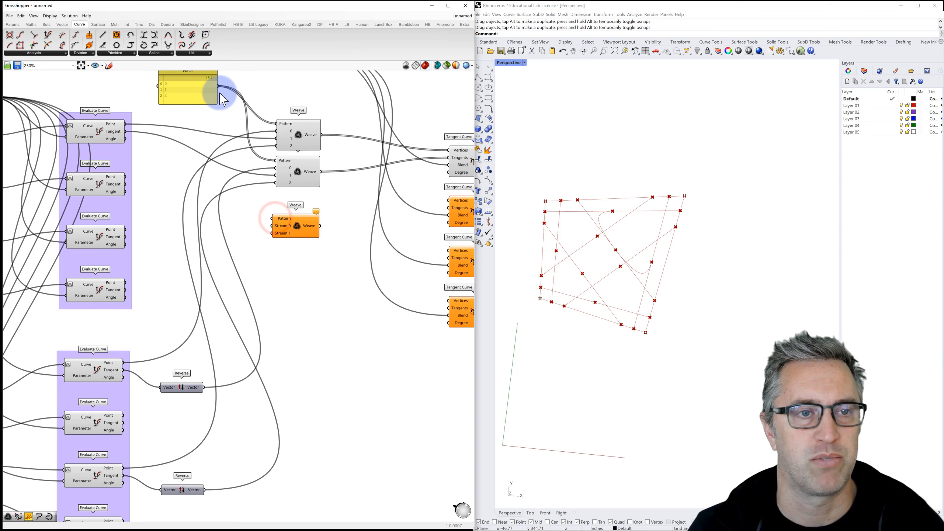
pyautogui.moveTo(219, 87); pyautogui.dragTo(273, 218)
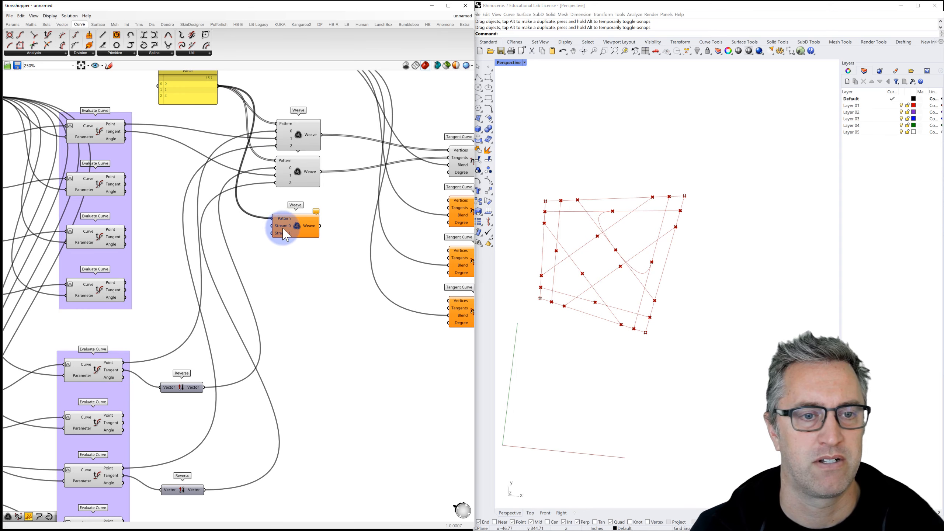
pyautogui.scroll(2, 287, 238)
pyautogui.scroll(2, 291, 243)
pyautogui.click(297, 238)
pyautogui.scroll(-6, 301, 240)
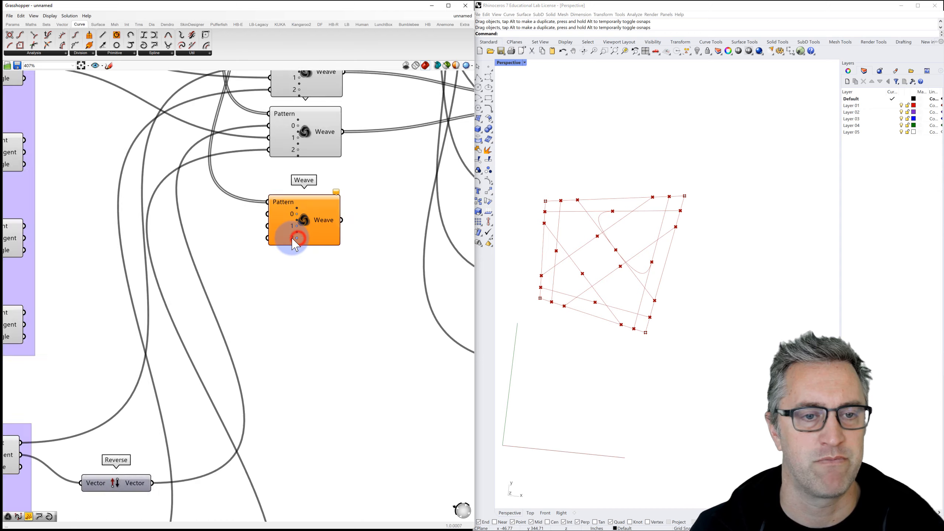
# Step: Duplicate the new Weave into a column of copies below and shift three Tangent Curves down
pyautogui.moveTo(301, 233); pyautogui.dragTo(302, 230)
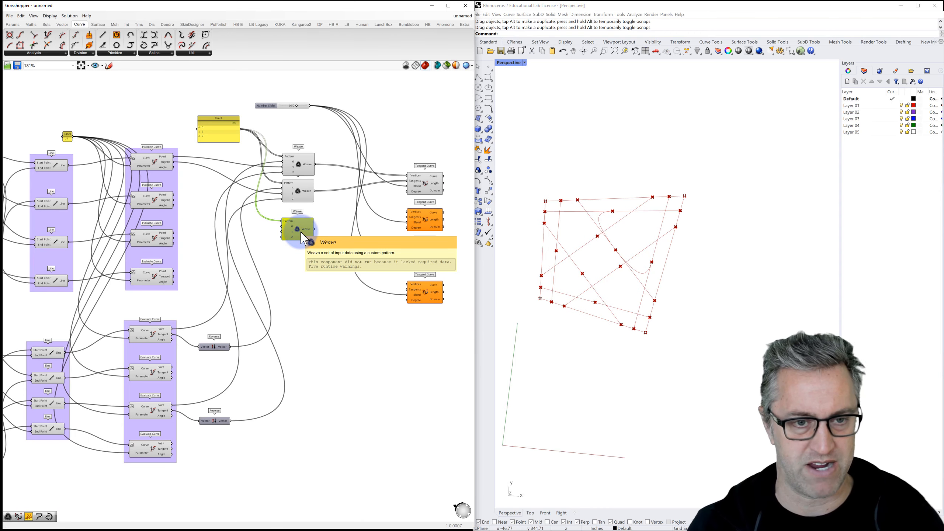
pyautogui.moveTo(301, 235); pyautogui.dragTo(303, 259)
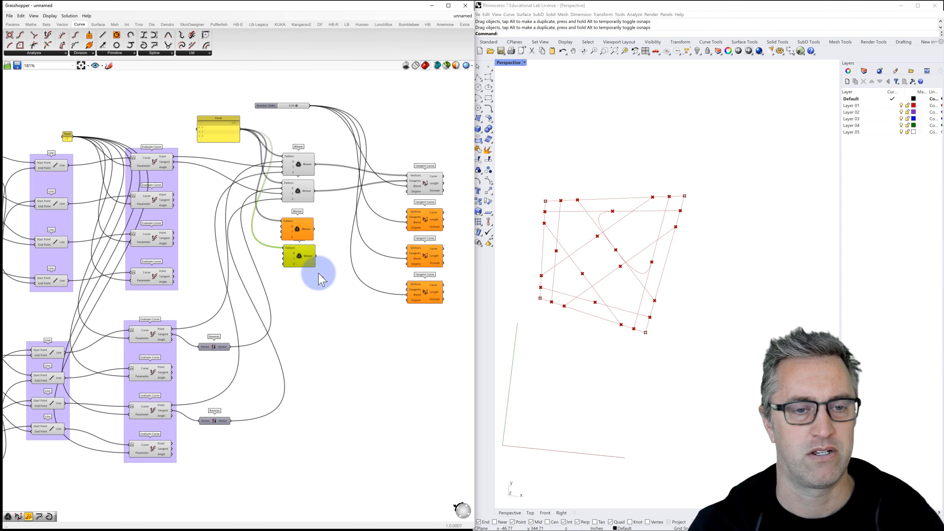
pyautogui.keyDown('shift'); pyautogui.click(295, 232); pyautogui.keyUp('shift')
pyautogui.moveTo(295, 232); pyautogui.dragTo(309, 403)
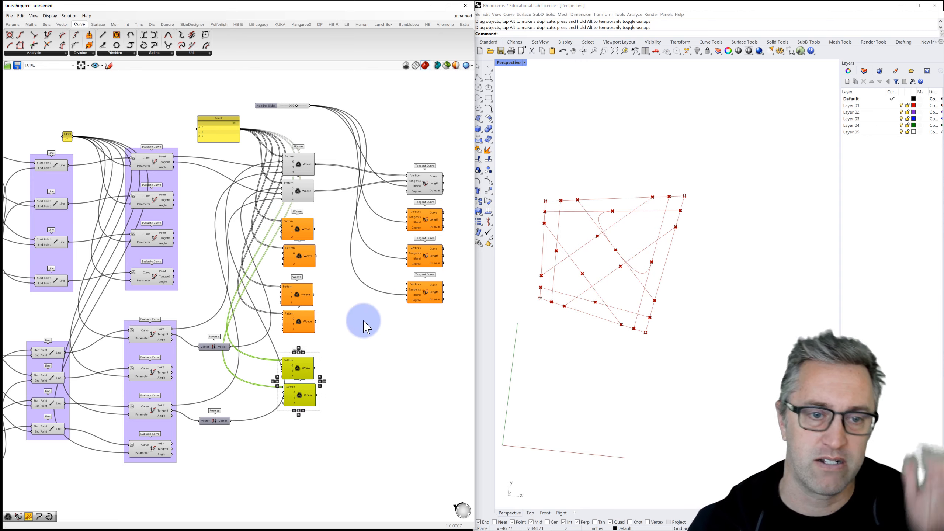
pyautogui.click(440, 320)
pyautogui.moveTo(417, 250)
pyautogui.mouseDown()
pyautogui.moveTo(398, 213)
pyautogui.moveTo(427, 245)
pyautogui.mouseUp()
# Step: Spread the lower two Tangent Curve components further down the canvas
pyautogui.click(443, 351)
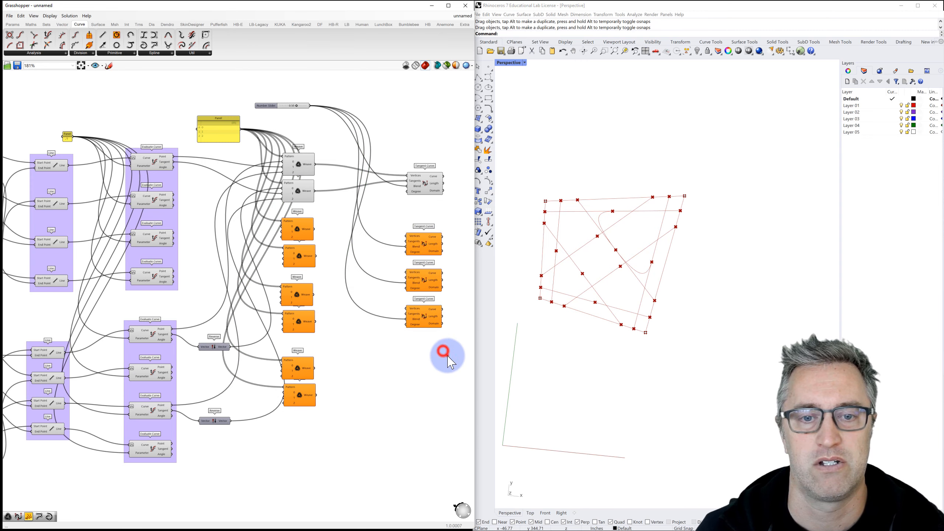
pyautogui.moveTo(446, 355); pyautogui.dragTo(424, 315)
pyautogui.moveTo(442, 382); pyautogui.dragTo(424, 390)
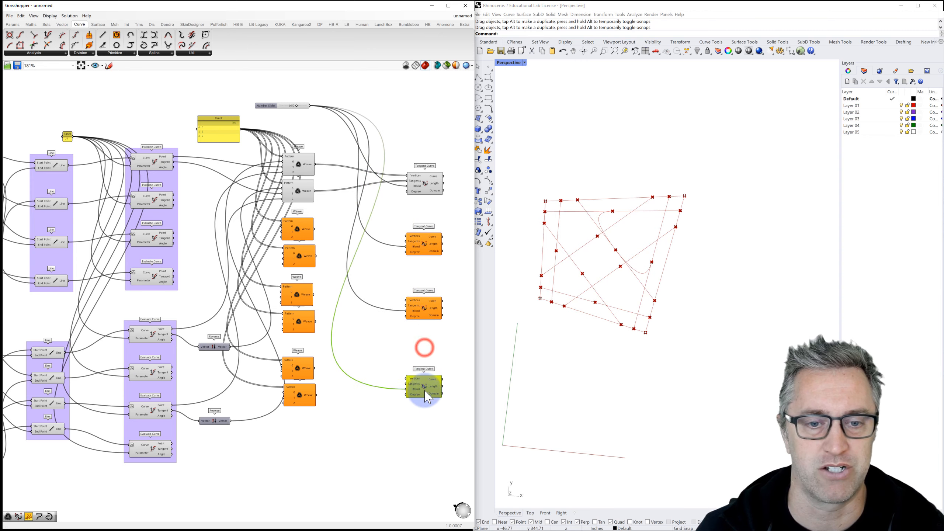
pyautogui.click(390, 337)
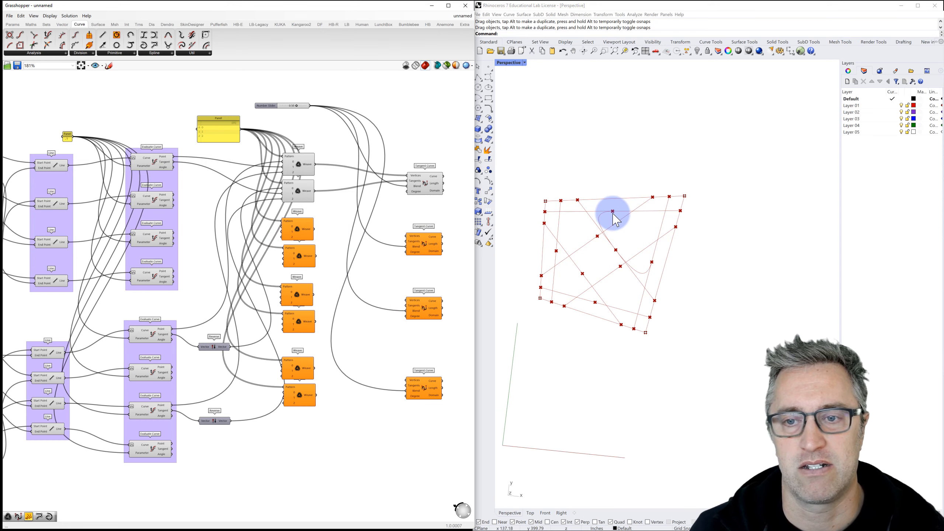
# Step: Wire the first lower Evaluate Curve's point into the first new Weave and tangent into the second
pyautogui.click(149, 339)
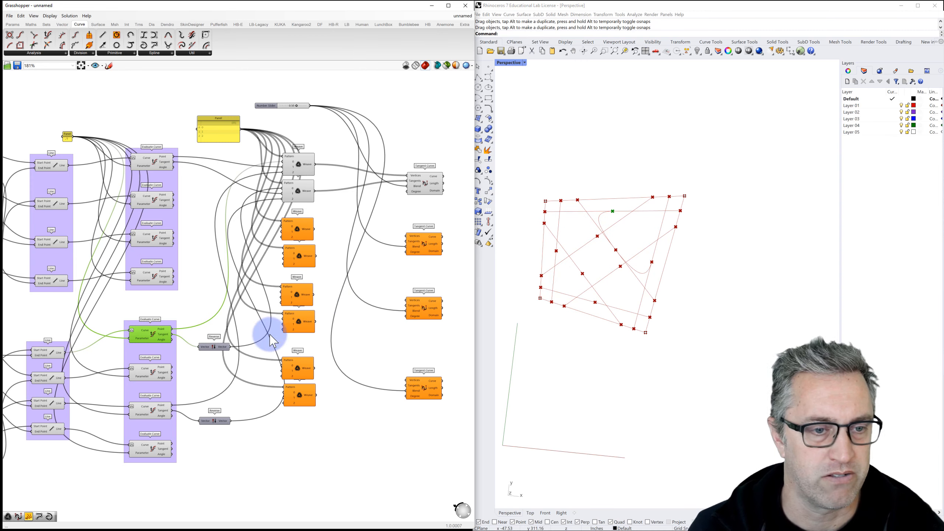
pyautogui.moveTo(173, 330); pyautogui.dragTo(282, 231)
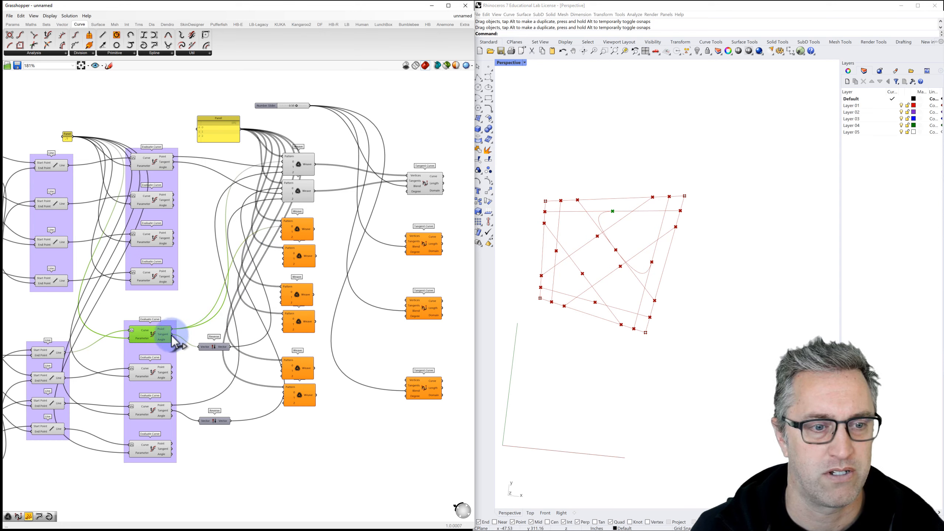
pyautogui.moveTo(172, 335)
pyautogui.mouseDown()
pyautogui.moveTo(203, 323)
pyautogui.moveTo(230, 268)
pyautogui.moveTo(256, 239)
pyautogui.moveTo(279, 234)
pyautogui.mouseUp()
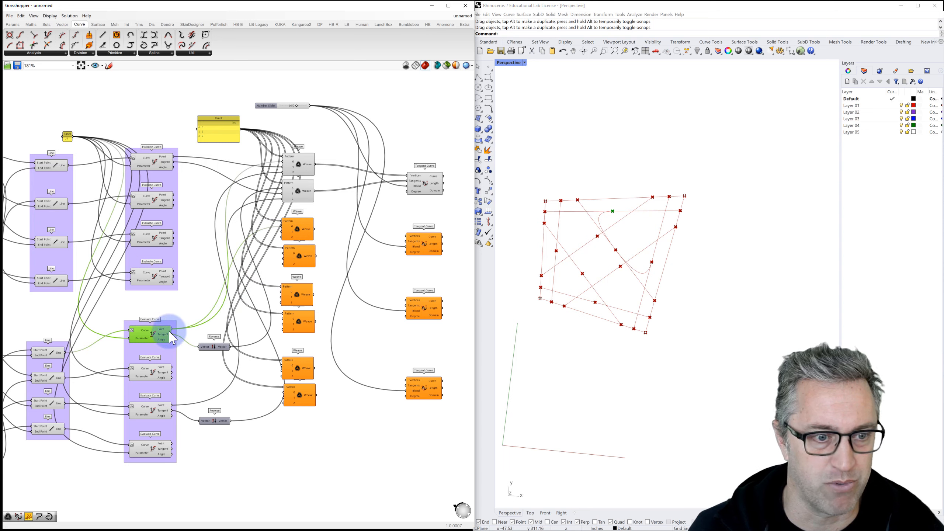
pyautogui.moveTo(171, 335); pyautogui.dragTo(285, 255)
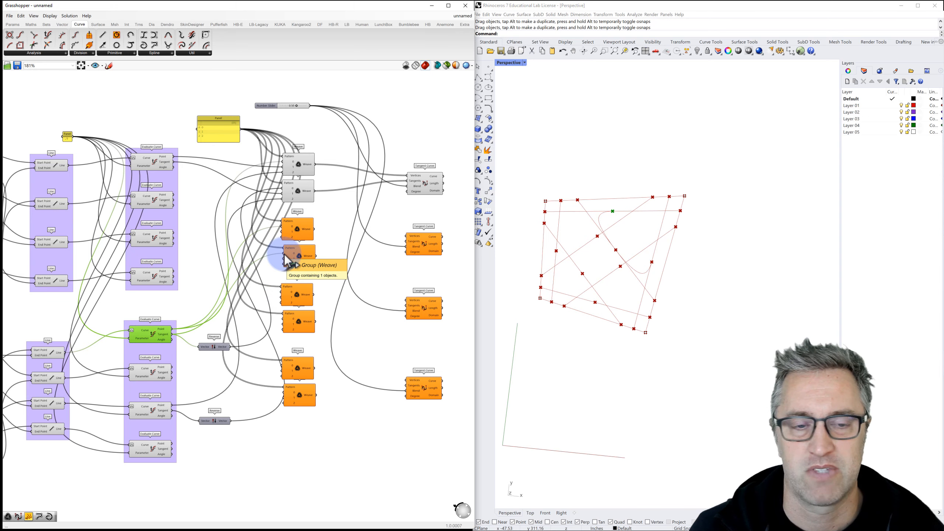
# Step: Wire the third Evaluate Curve's points and tangents into the first new Weave pair
pyautogui.click(154, 201)
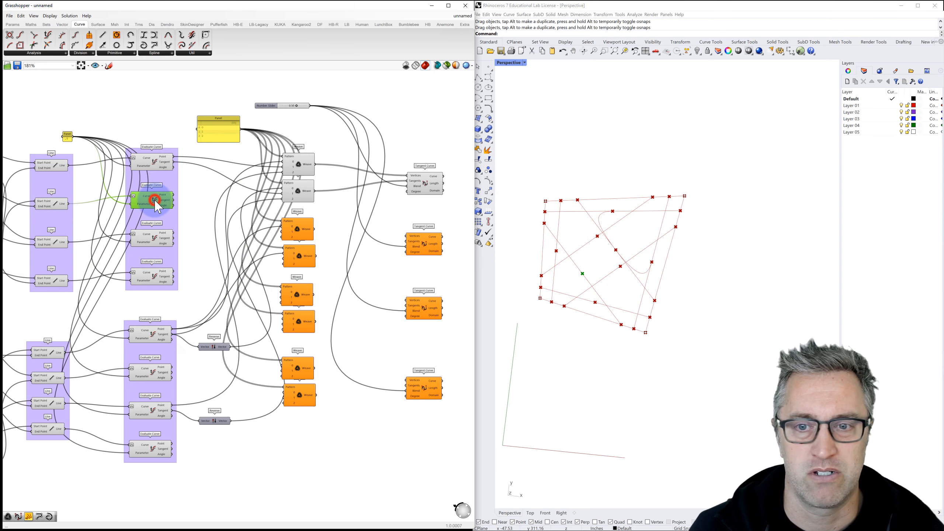
pyautogui.click(150, 241)
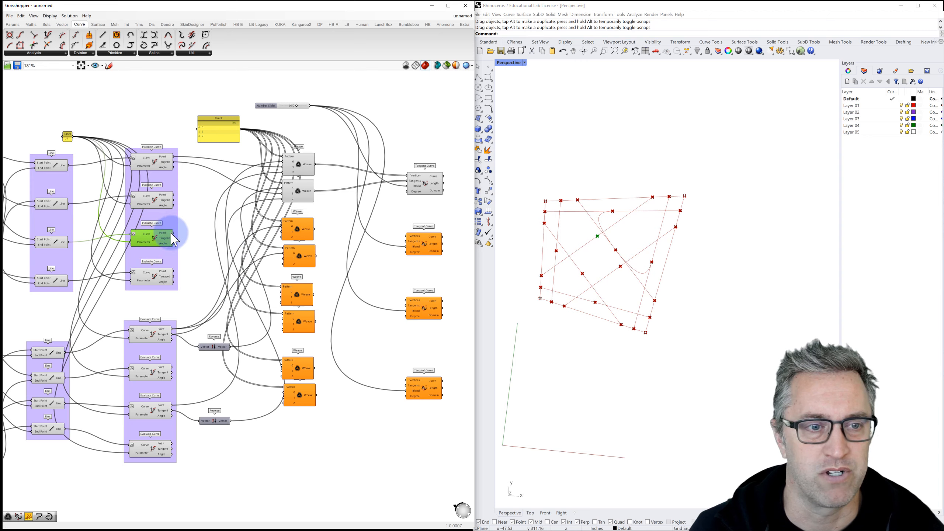
pyautogui.moveTo(175, 238); pyautogui.dragTo(282, 231)
pyautogui.moveTo(175, 243); pyautogui.dragTo(285, 259)
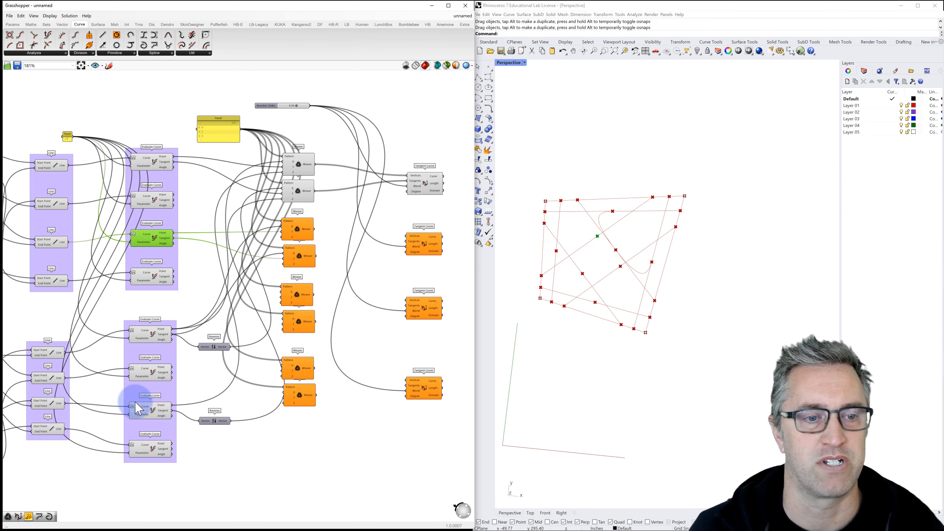
# Step: Wire the next Evaluate Curve into the third and fourth Weaves, feeding the second Tangent Curve's Vertices and Tangents
pyautogui.click(156, 373)
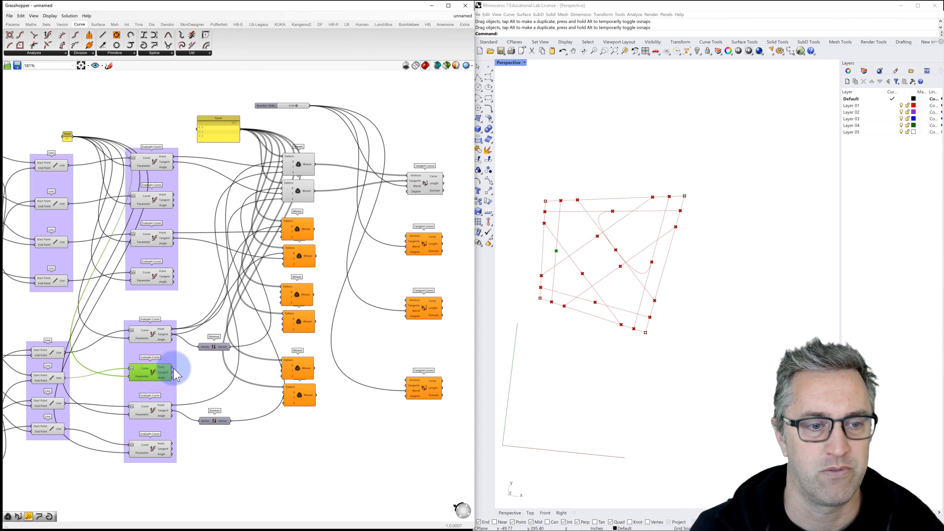
pyautogui.moveTo(171, 367); pyautogui.dragTo(282, 231)
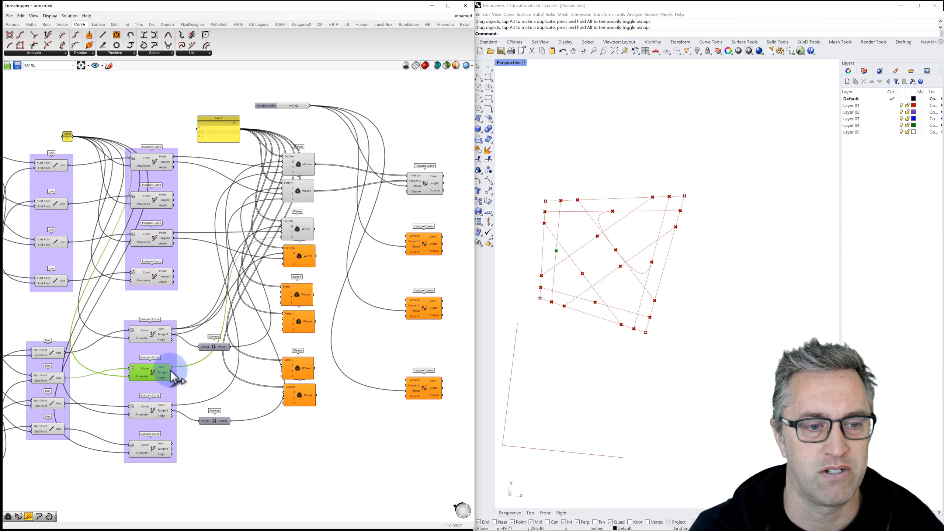
pyautogui.moveTo(172, 373); pyautogui.dragTo(284, 263)
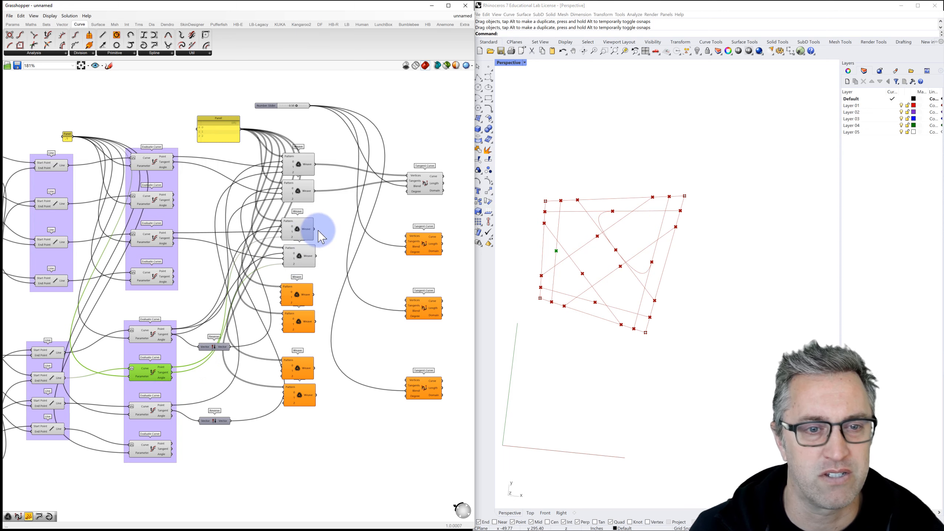
pyautogui.moveTo(315, 233); pyautogui.dragTo(406, 236)
pyautogui.moveTo(316, 256); pyautogui.dragTo(406, 242)
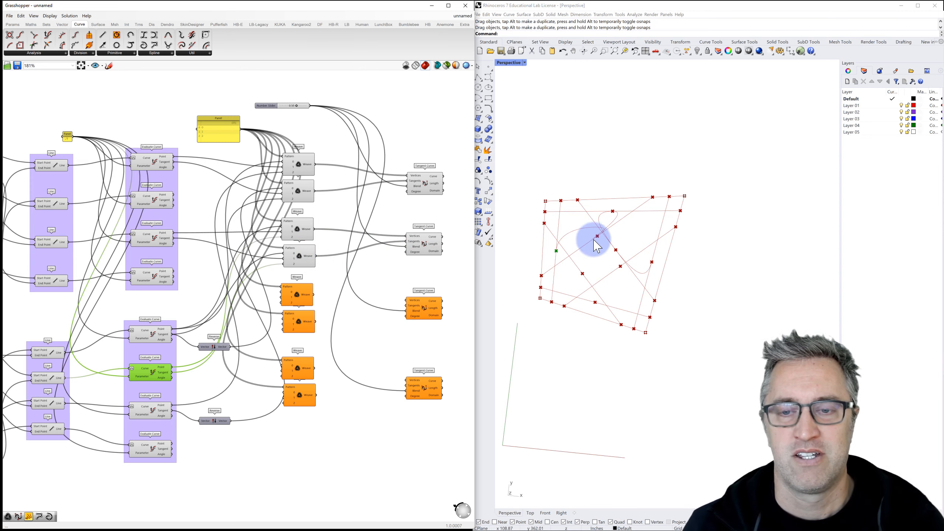
pyautogui.scroll(2, 598, 249)
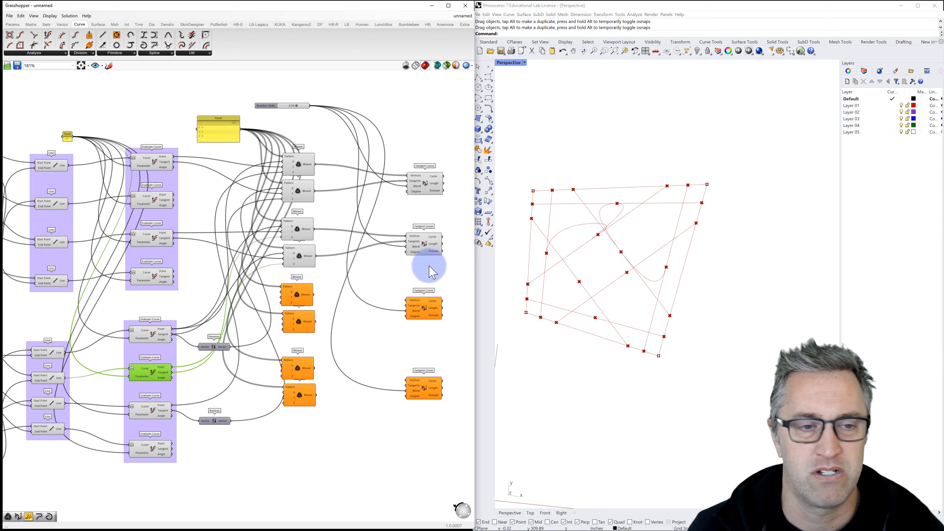
pyautogui.moveTo(235, 325); pyautogui.dragTo(232, 300, button='right')
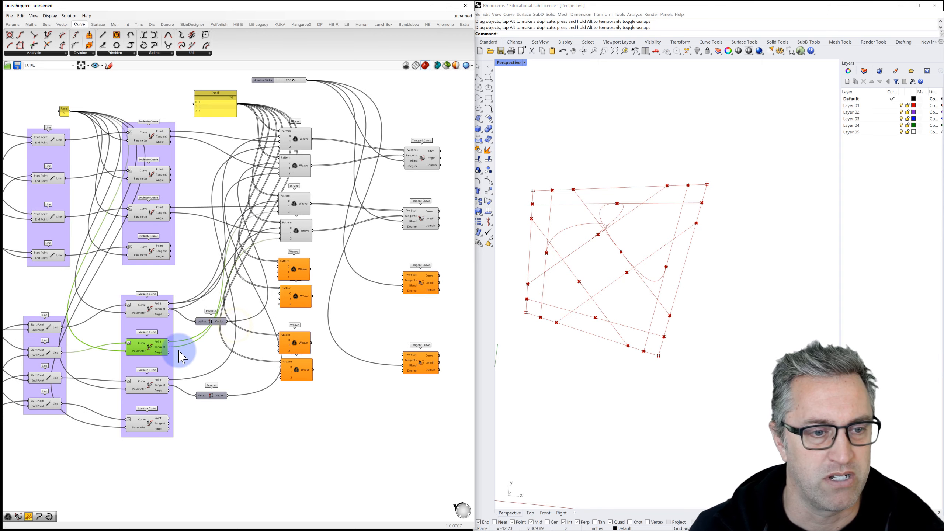
pyautogui.moveTo(210, 322); pyautogui.dragTo(208, 309)
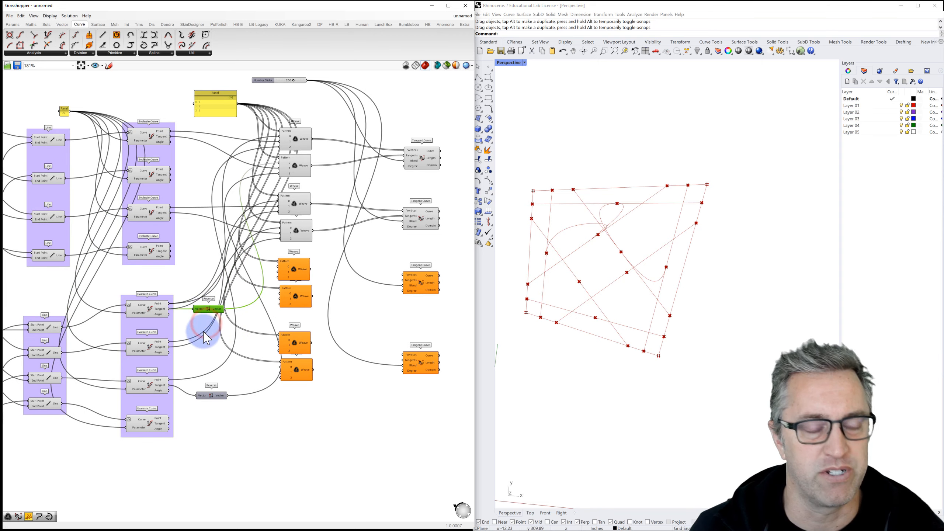
# Step: Add a Reverse component on the second lower Evaluate Curve's tangents and wire it into a Weave
pyautogui.click(156, 307)
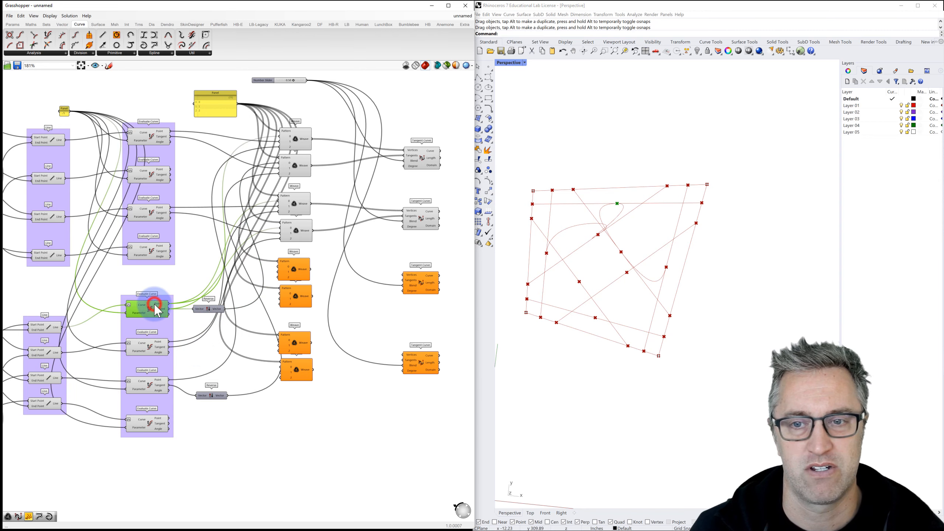
pyautogui.click(153, 348)
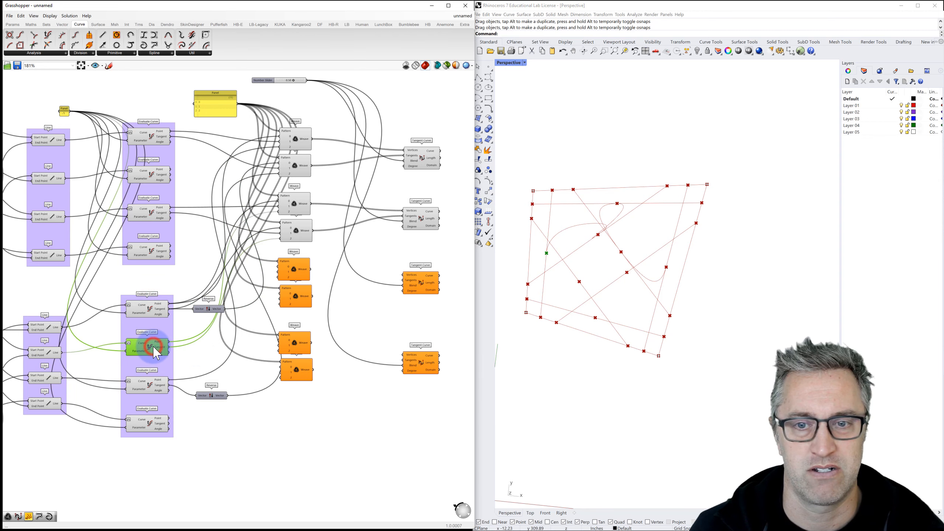
pyautogui.doubleClick(193, 350)
pyautogui.write('rever')
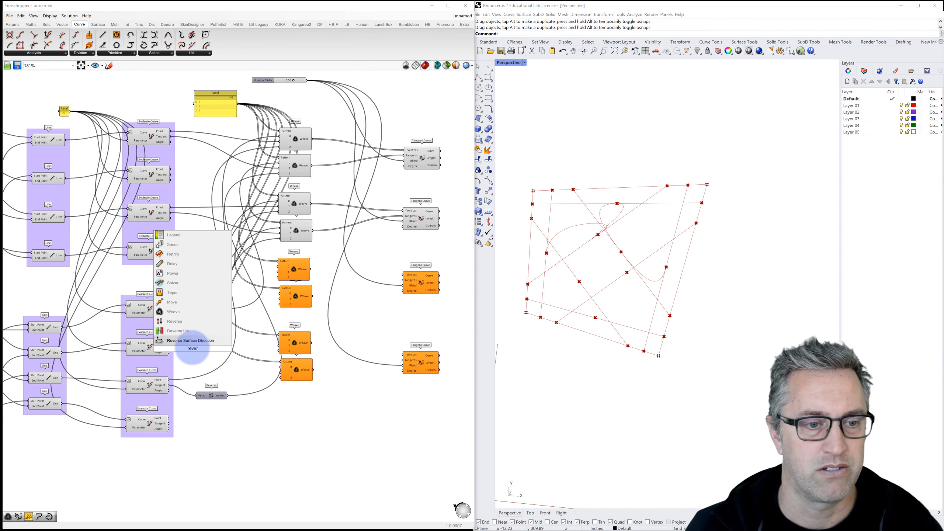
pyautogui.click(175, 321)
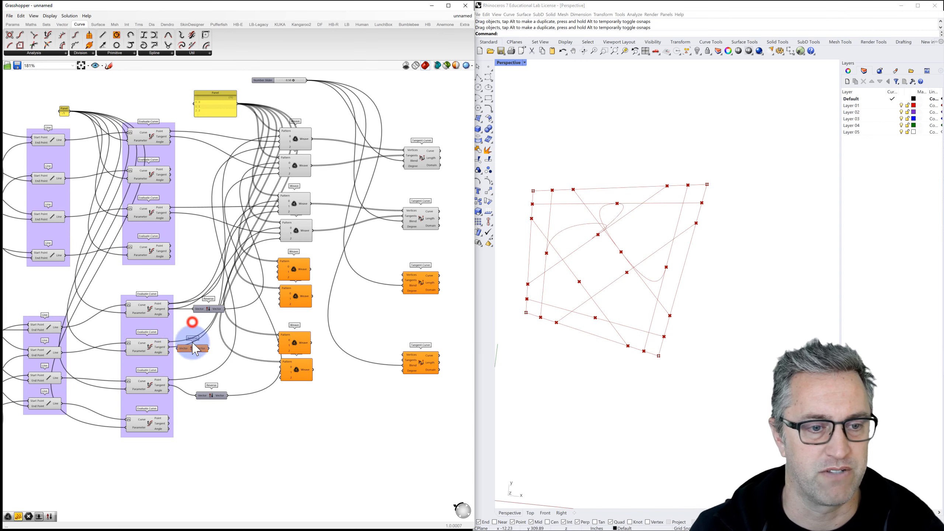
pyautogui.moveTo(165, 347); pyautogui.dragTo(179, 355)
pyautogui.click(192, 350)
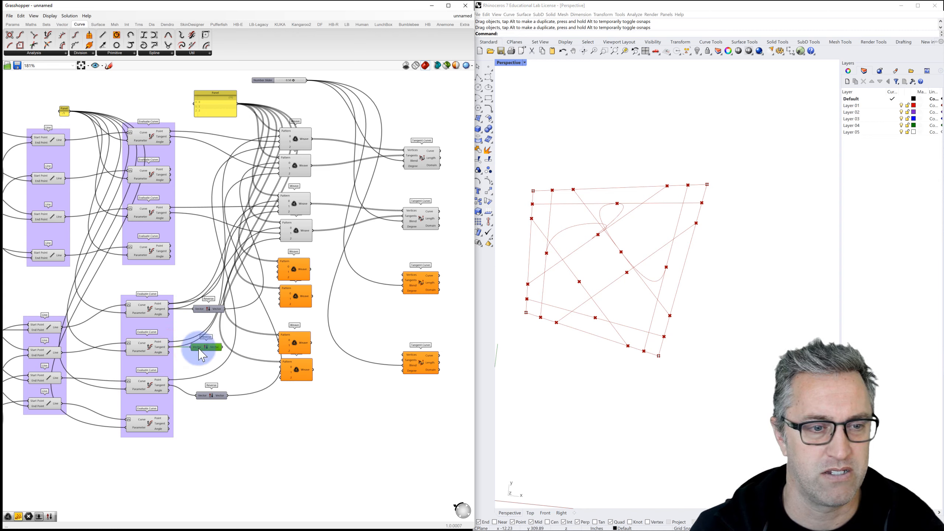
pyautogui.click(160, 348)
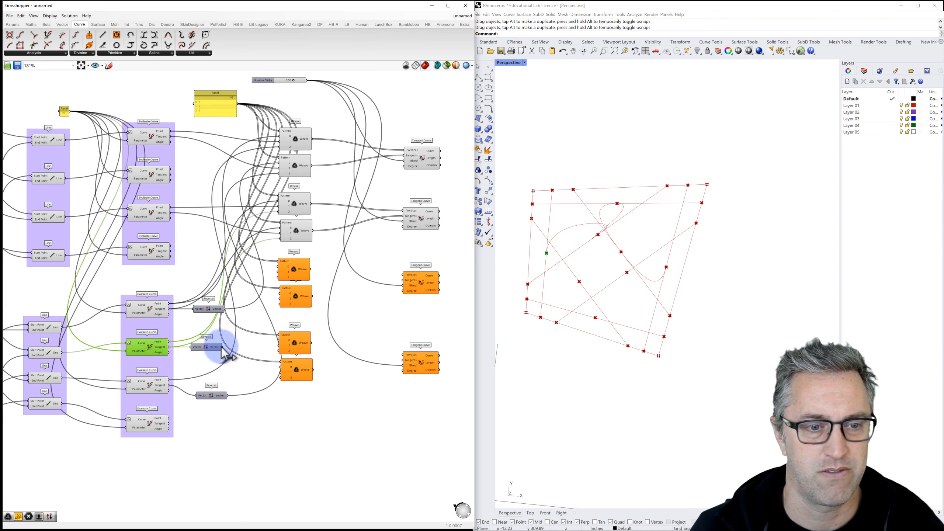
pyautogui.moveTo(222, 349); pyautogui.dragTo(280, 240)
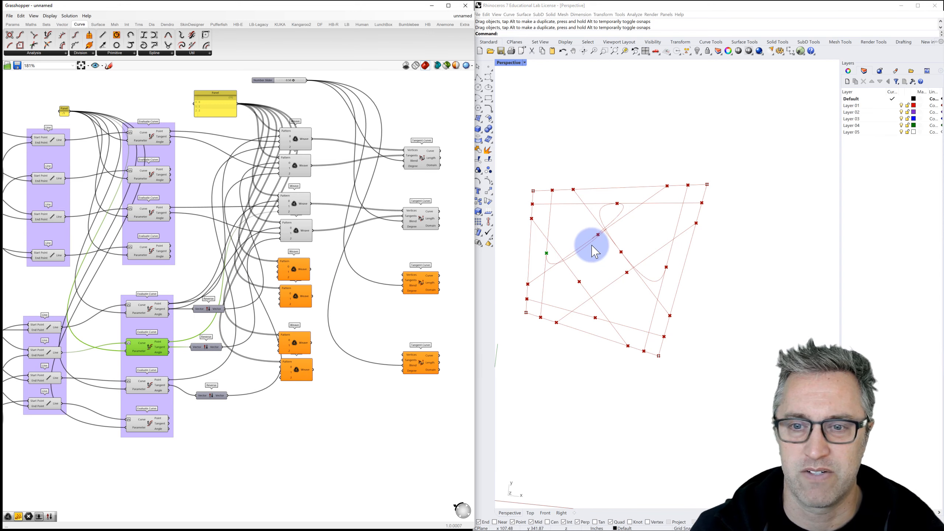
# Step: Add a Reverse on the third upper Evaluate Curve's tangents and wire its vectors into a Weave stream
pyautogui.click(148, 212)
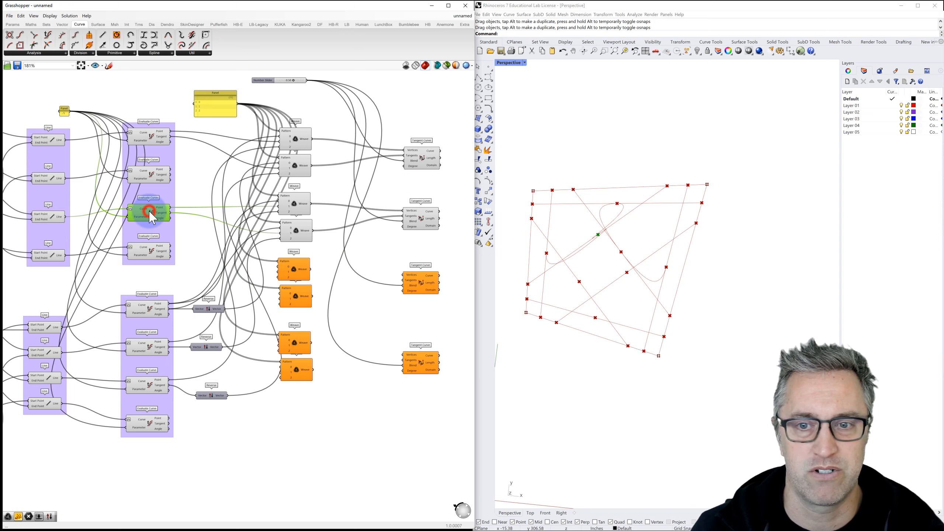
pyautogui.doubleClick(195, 222)
pyautogui.write('rever')
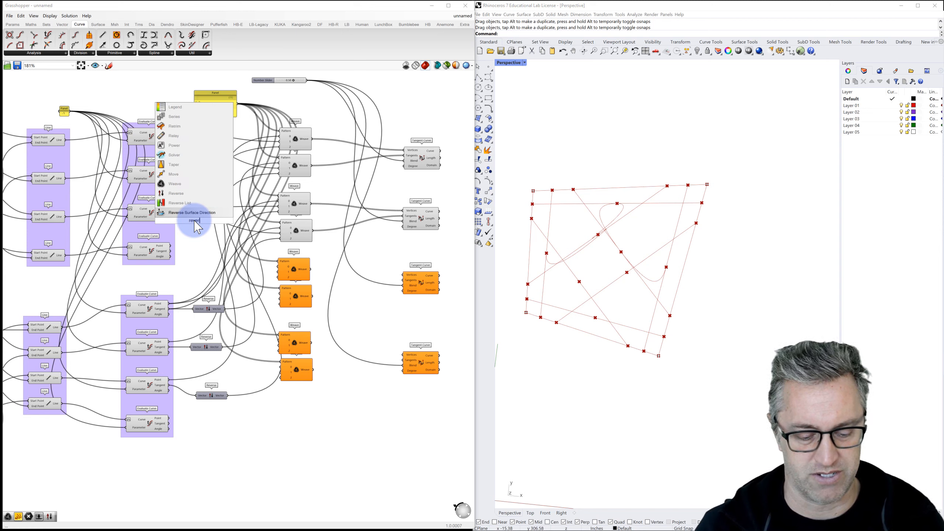
pyautogui.press('Return')
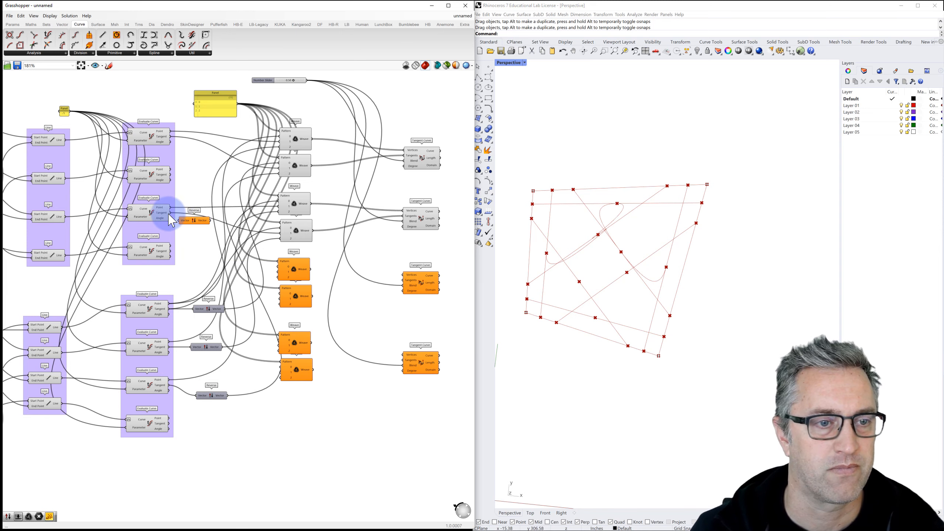
pyautogui.moveTo(170, 213); pyautogui.dragTo(282, 234)
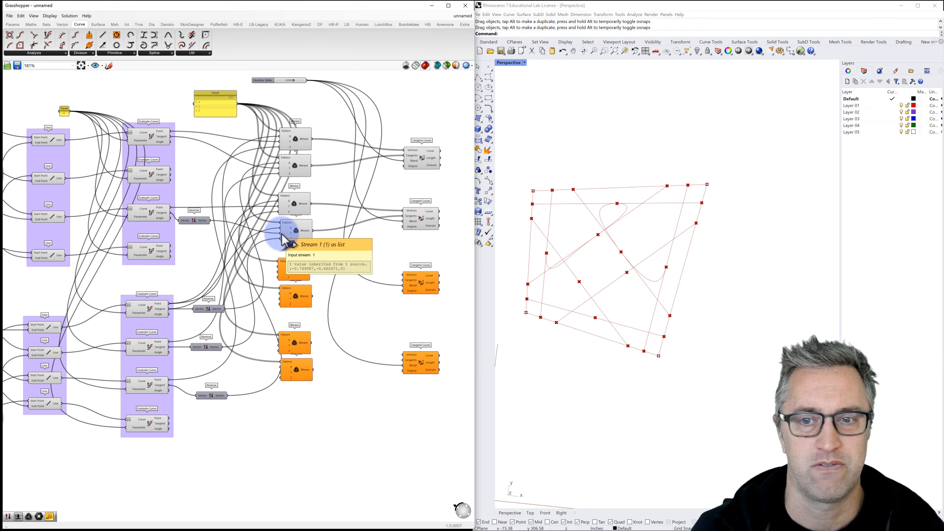
pyautogui.click(430, 248)
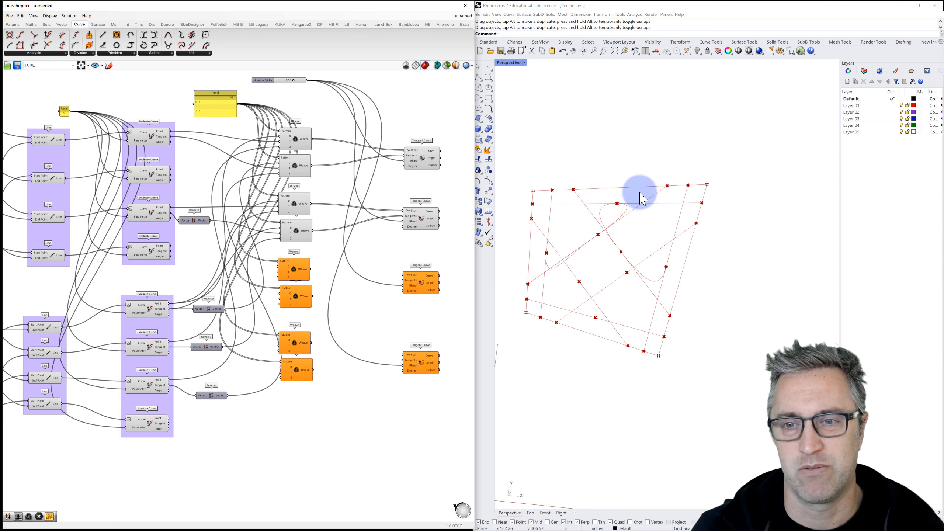
# Step: Drag the quadrilateral's top-right corner inward and lower the slider to reshape the curves
pyautogui.scroll(-2, 357, 186)
pyautogui.scroll(-1, 357, 186)
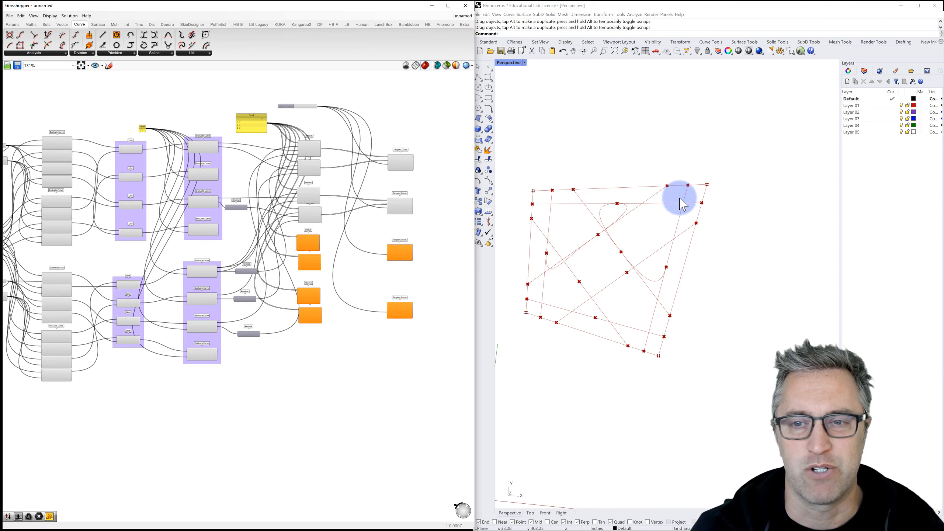
pyautogui.moveTo(707, 185); pyautogui.dragTo(663, 194)
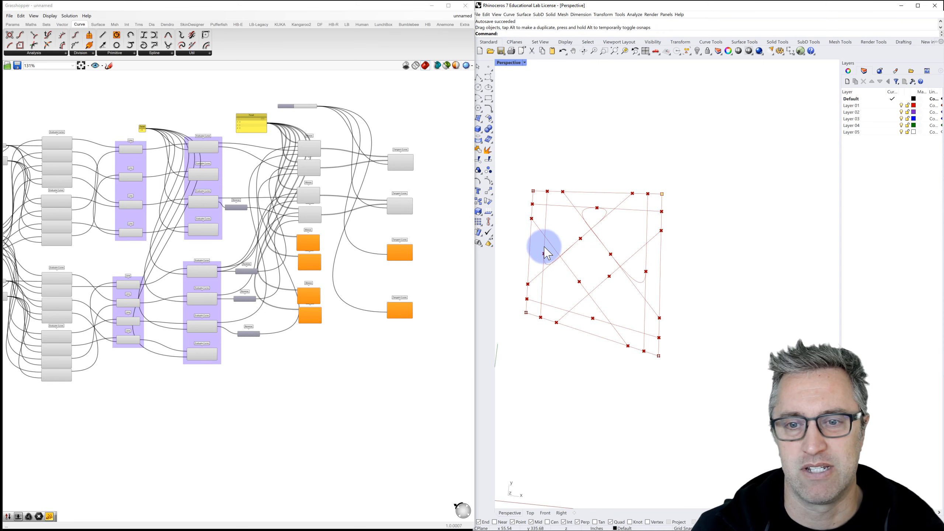
pyautogui.scroll(3, 306, 106)
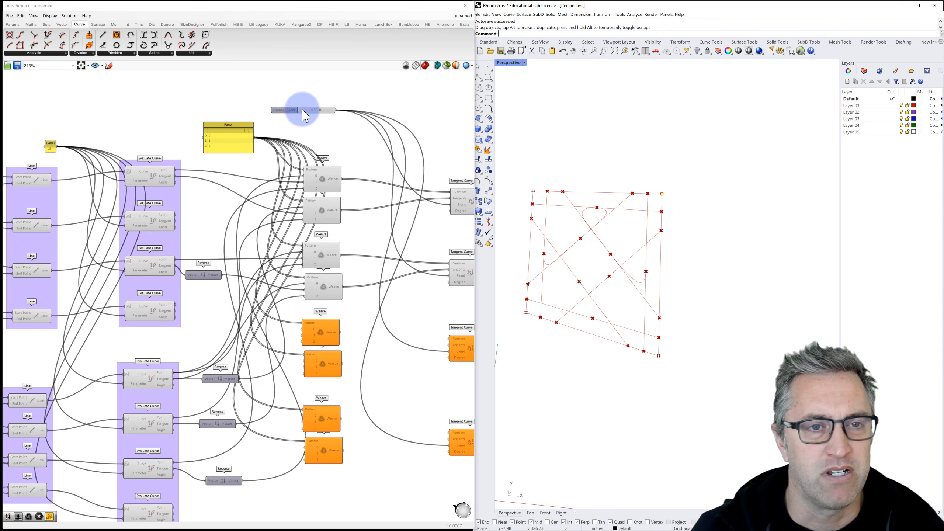
pyautogui.moveTo(323, 111); pyautogui.dragTo(313, 113)
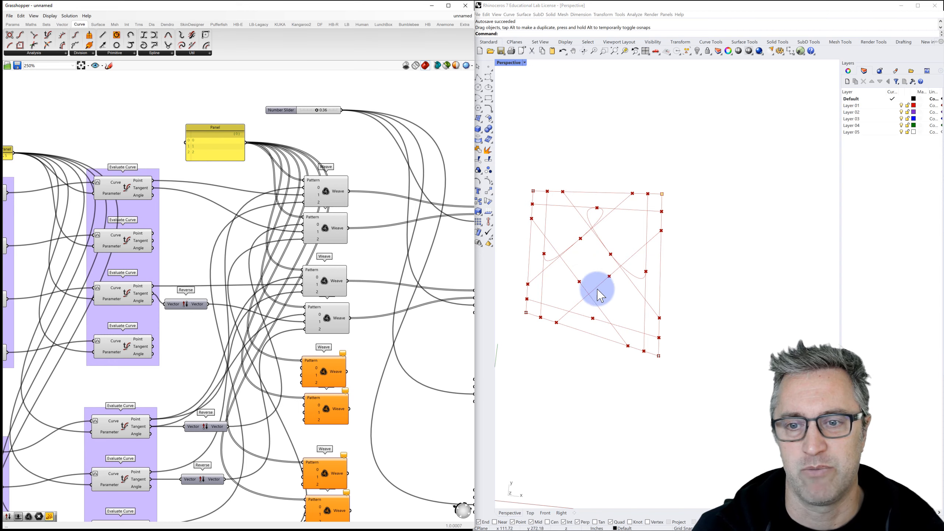
# Step: Pan and zoom out to about 181% so the Tangent Curve and orange Weave components are visible
pyautogui.click(370, 205)
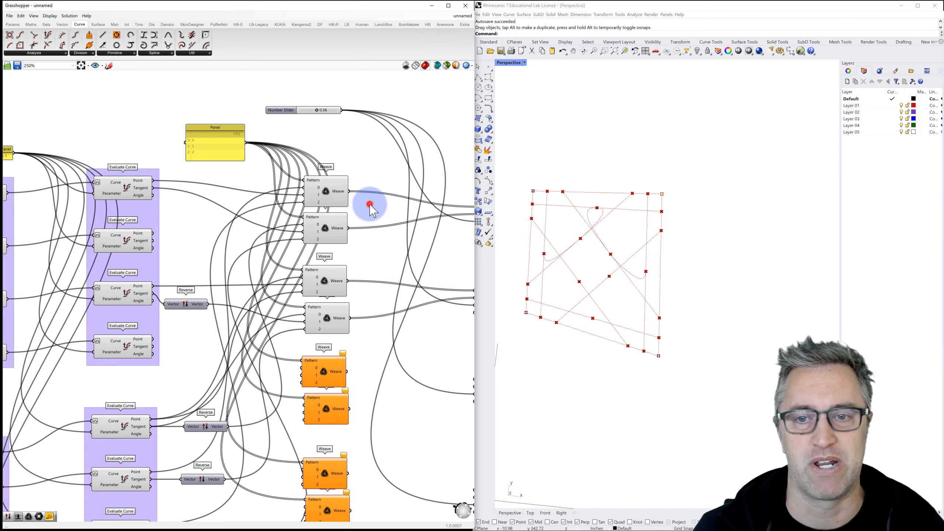
pyautogui.moveTo(350, 214); pyautogui.dragTo(305, 178, button='right')
pyautogui.scroll(-2, 306, 184)
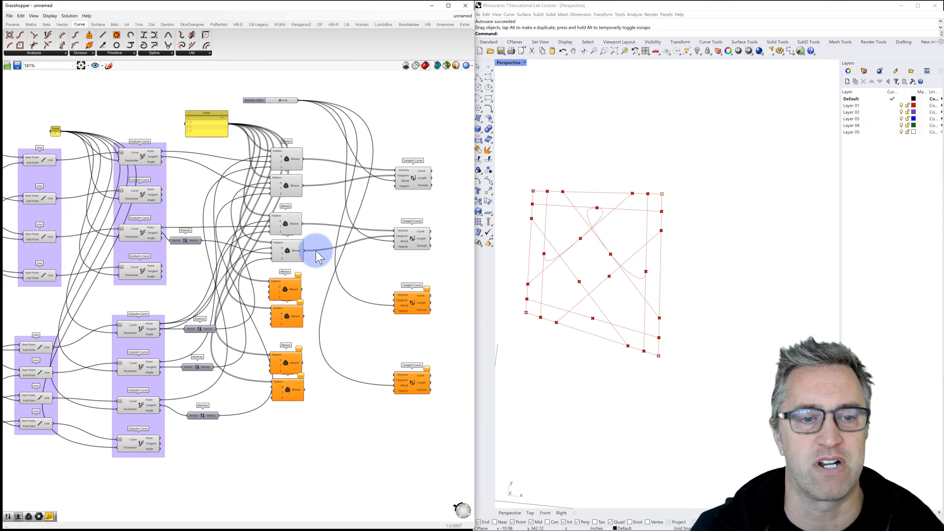
pyautogui.scroll(-1, 301, 247)
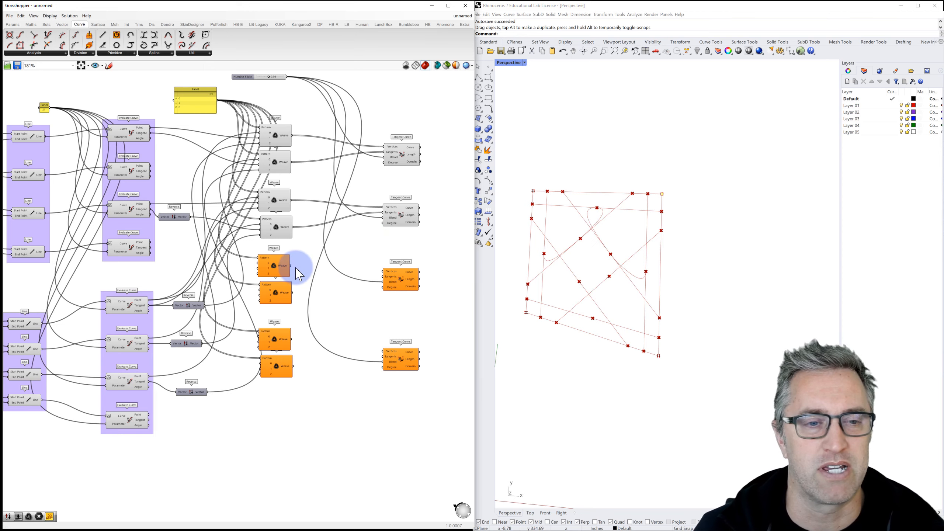
# Step: Wire the second lower Evaluate Curve's point and tangent outputs into the first orange Weave pair
pyautogui.moveTo(296, 267); pyautogui.dragTo(306, 257, button='right')
pyautogui.moveTo(287, 263)
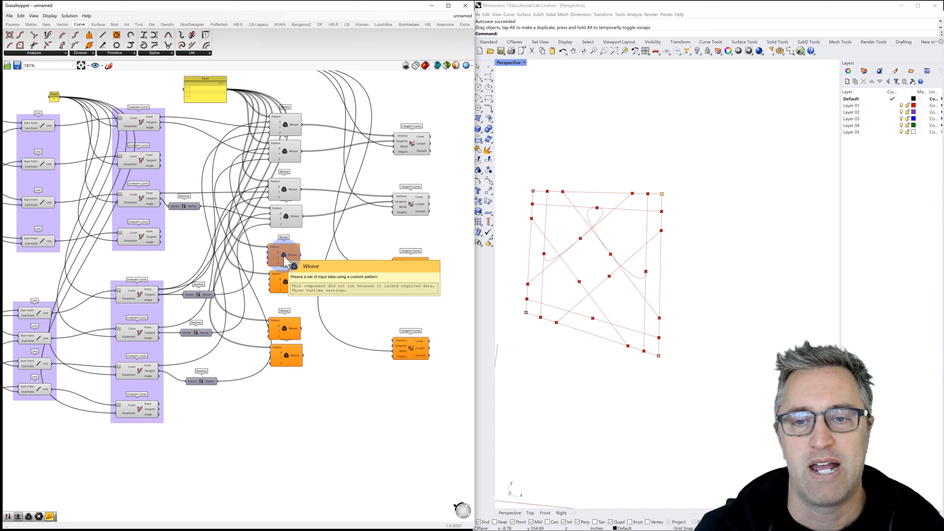
pyautogui.click(140, 201)
pyautogui.click(137, 295)
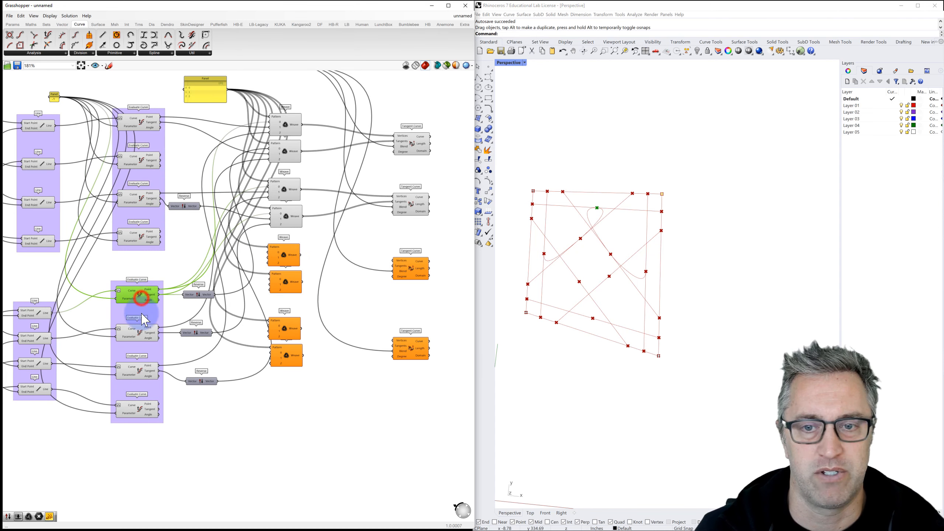
pyautogui.click(133, 340)
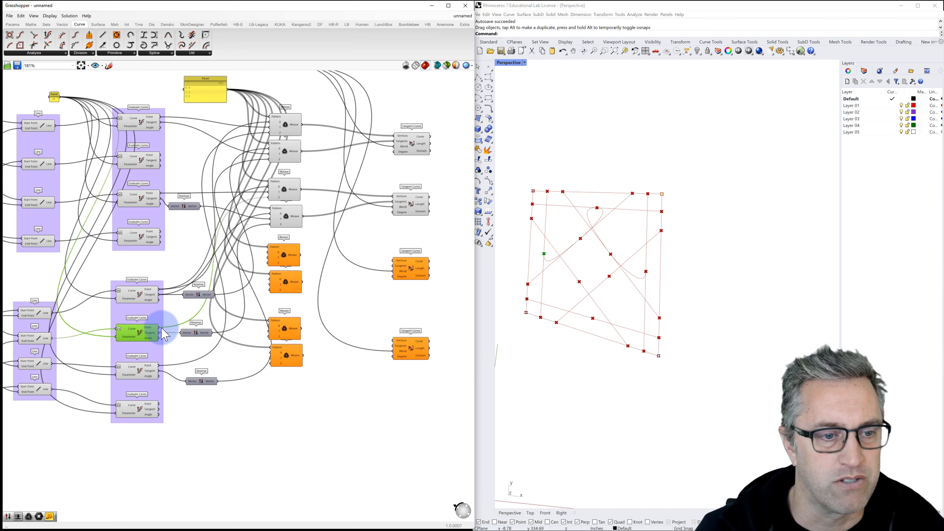
pyautogui.moveTo(158, 331); pyautogui.dragTo(271, 258)
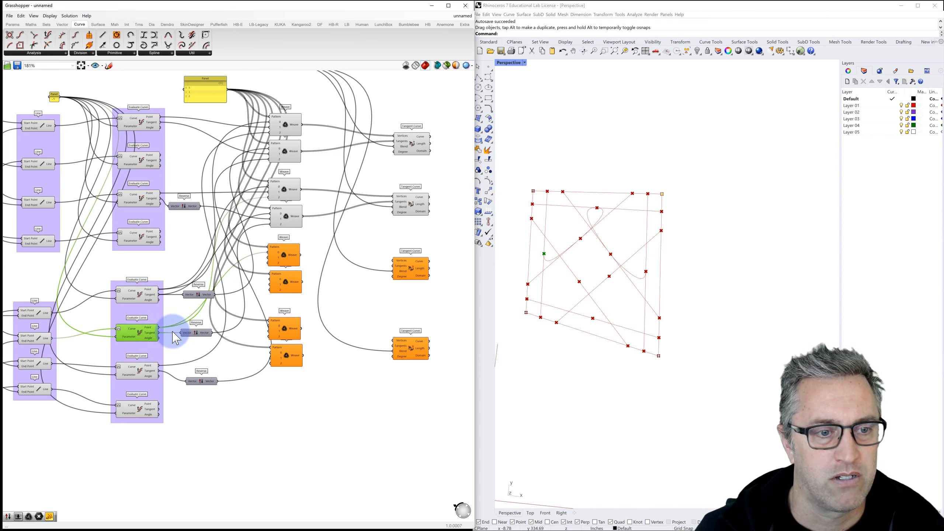
pyautogui.moveTo(159, 332); pyautogui.dragTo(271, 262)
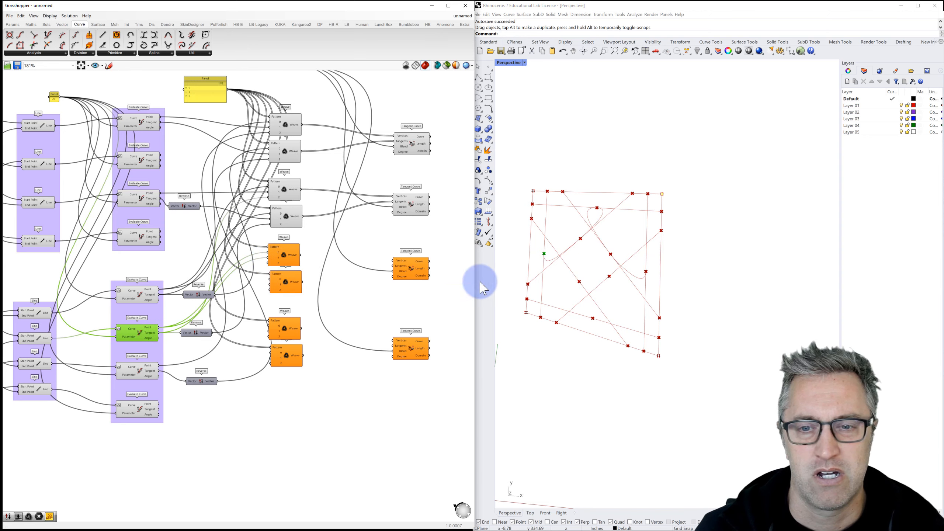
pyautogui.click(142, 161)
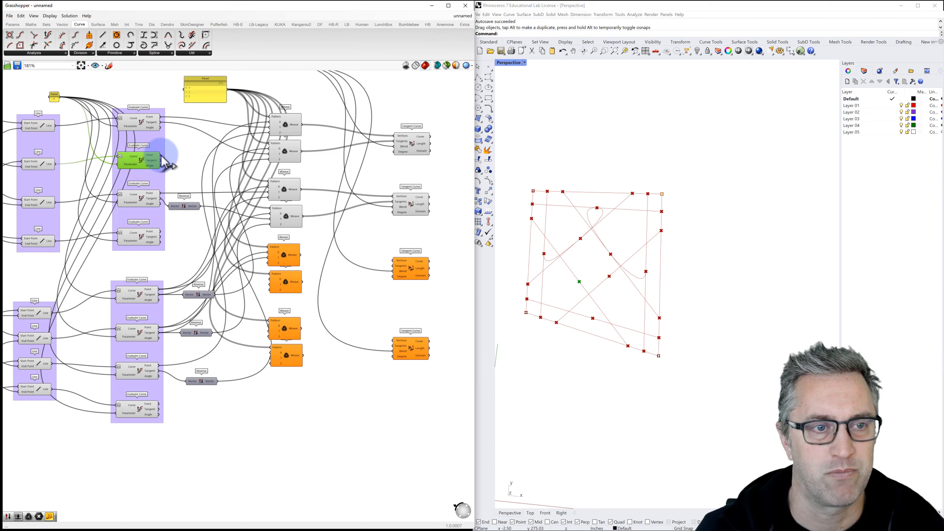
# Step: Wire the upper-middle and lower Evaluate Curves' points and tangents into the first orange Weave pair
pyautogui.moveTo(161, 155); pyautogui.dragTo(276, 266)
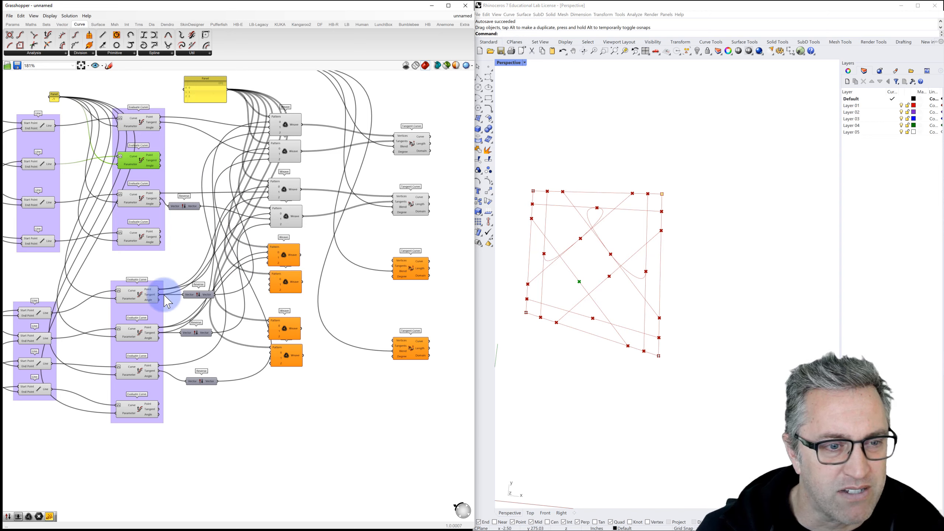
pyautogui.click(286, 257)
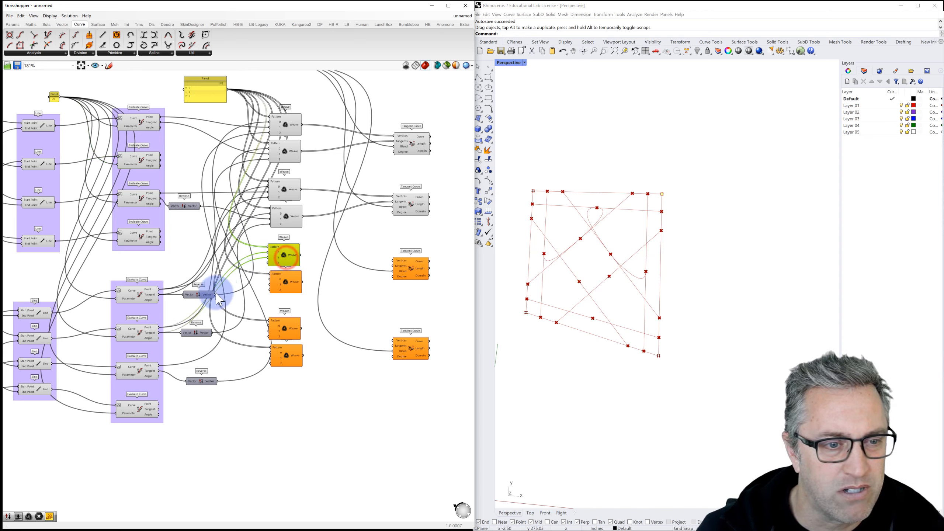
pyautogui.moveTo(159, 333); pyautogui.dragTo(271, 280)
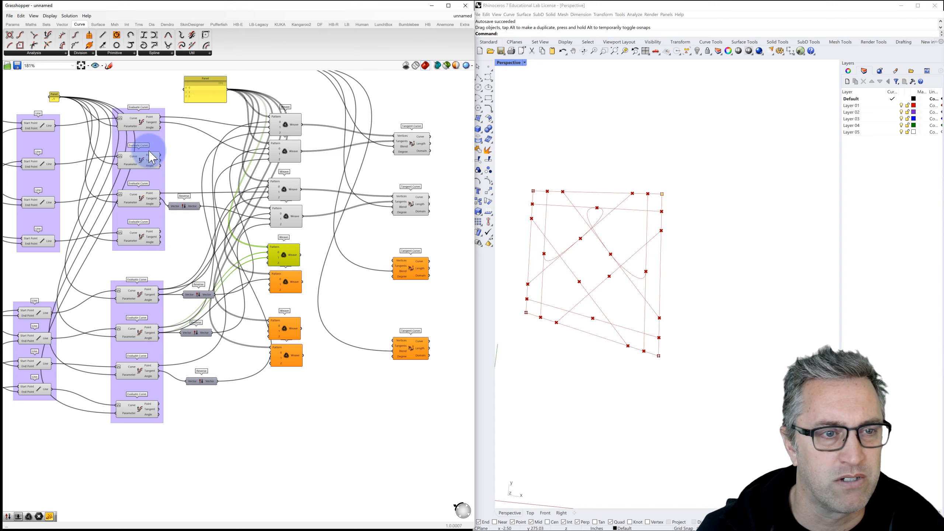
pyautogui.click(148, 167)
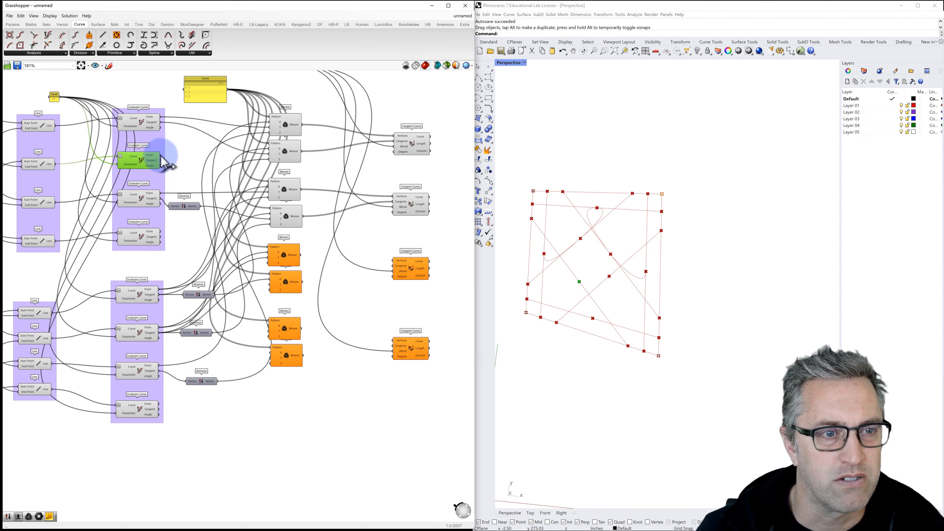
pyautogui.moveTo(160, 155); pyautogui.dragTo(269, 258)
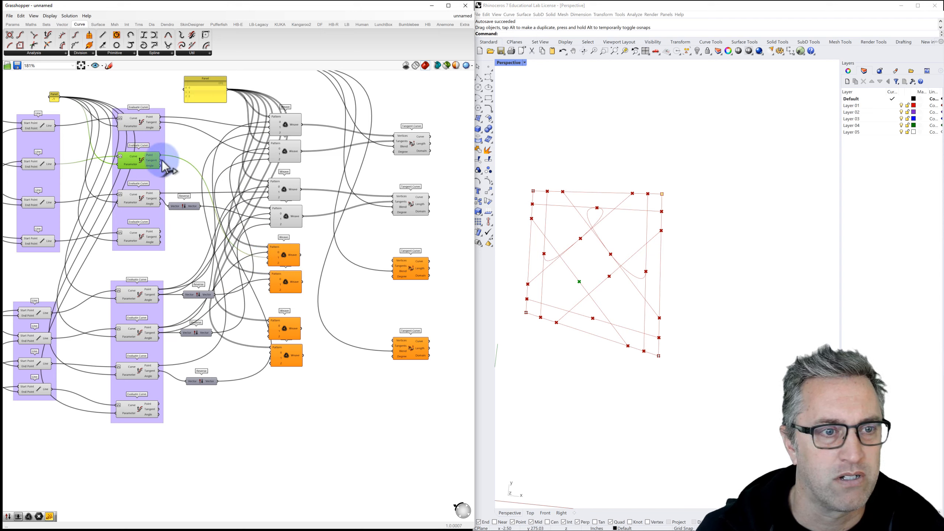
pyautogui.moveTo(160, 161); pyautogui.dragTo(289, 292)
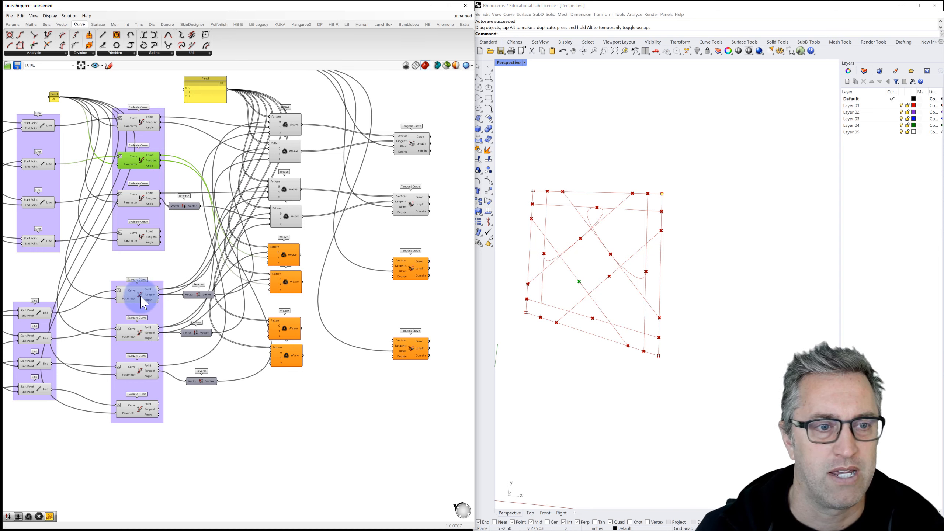
# Step: Add the bottom Evaluate Curve's point and tangent, then feed both woven lists into a Tangent Curve
pyautogui.click(146, 374)
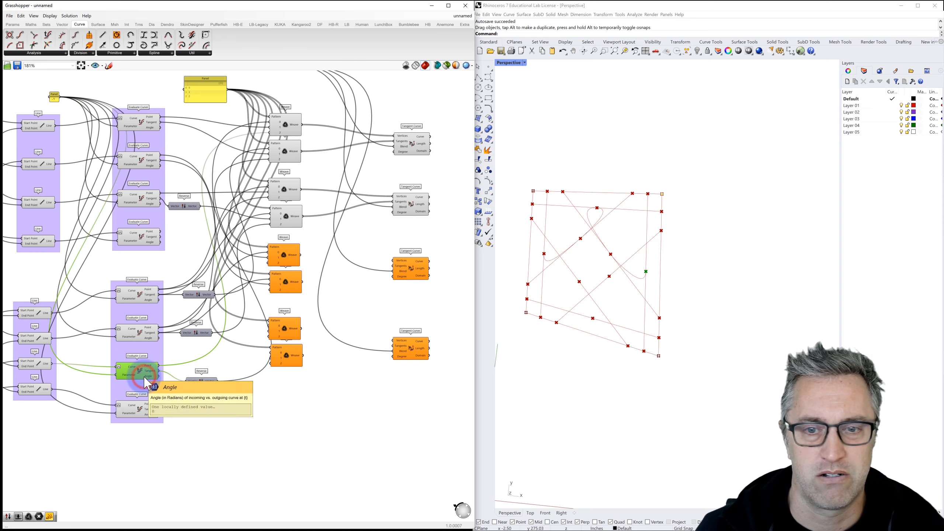
pyautogui.click(140, 408)
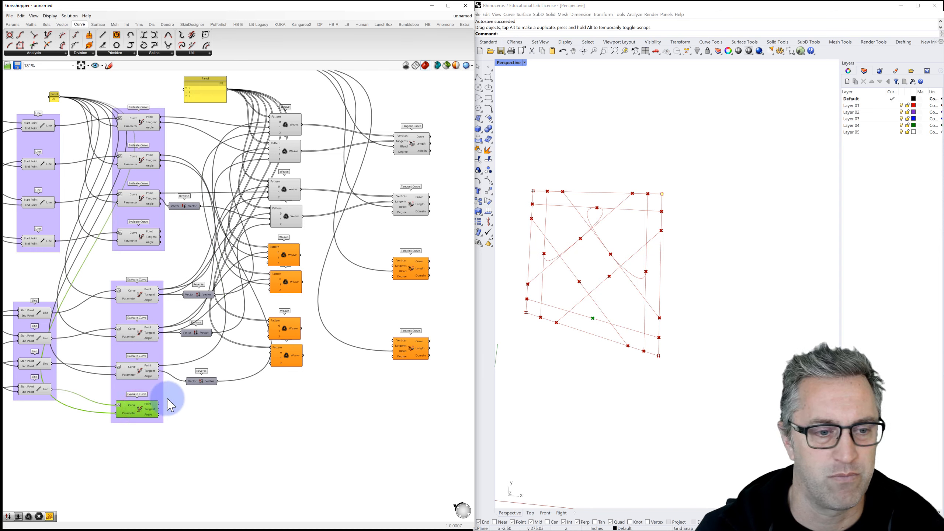
pyautogui.moveTo(160, 410); pyautogui.dragTo(269, 257)
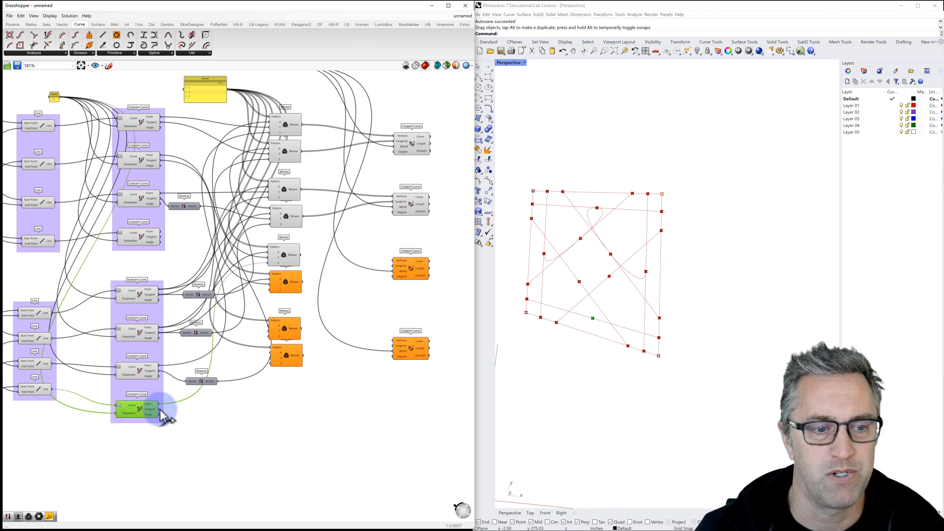
pyautogui.moveTo(207, 387); pyautogui.dragTo(265, 292)
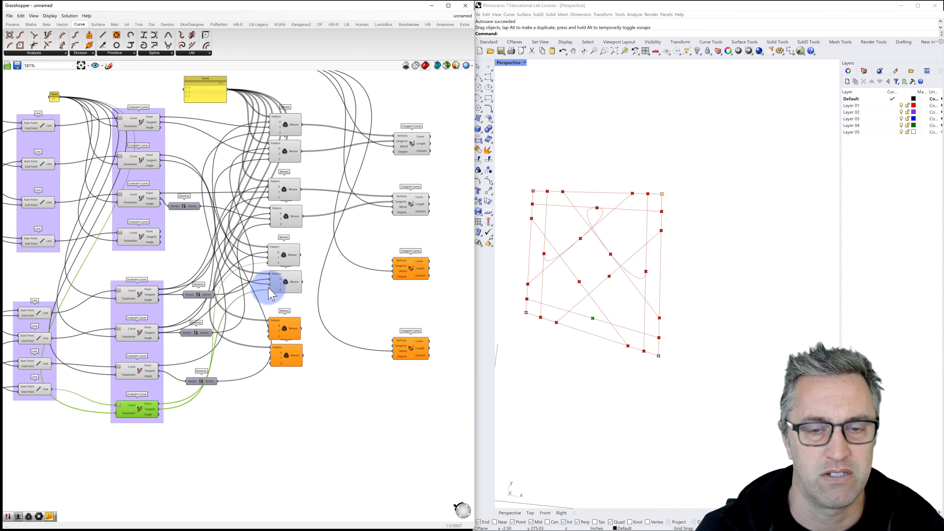
pyautogui.moveTo(332, 259); pyautogui.dragTo(394, 261)
pyautogui.moveTo(302, 282); pyautogui.dragTo(398, 266)
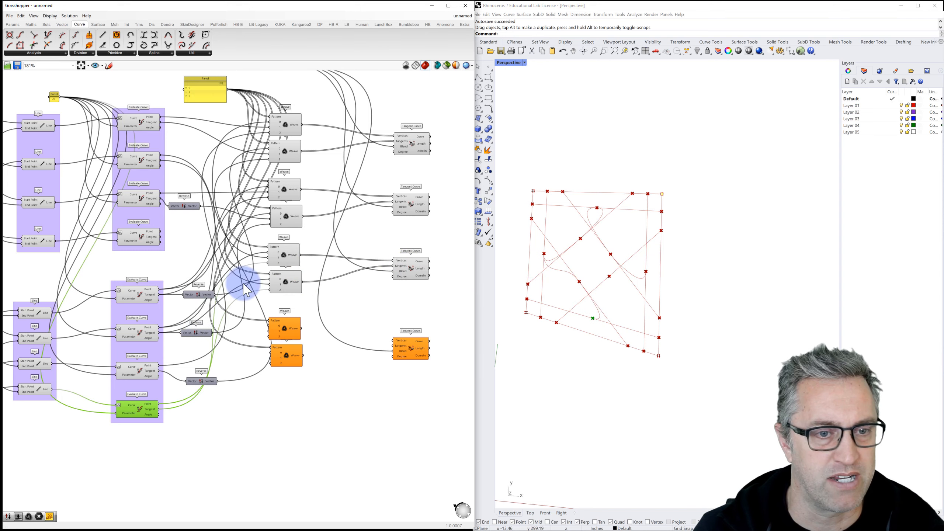
# Step: Nudge the Reverse component and wire the bottom Evaluate Curve's tangents into the last two orange Weaves
pyautogui.click(285, 263)
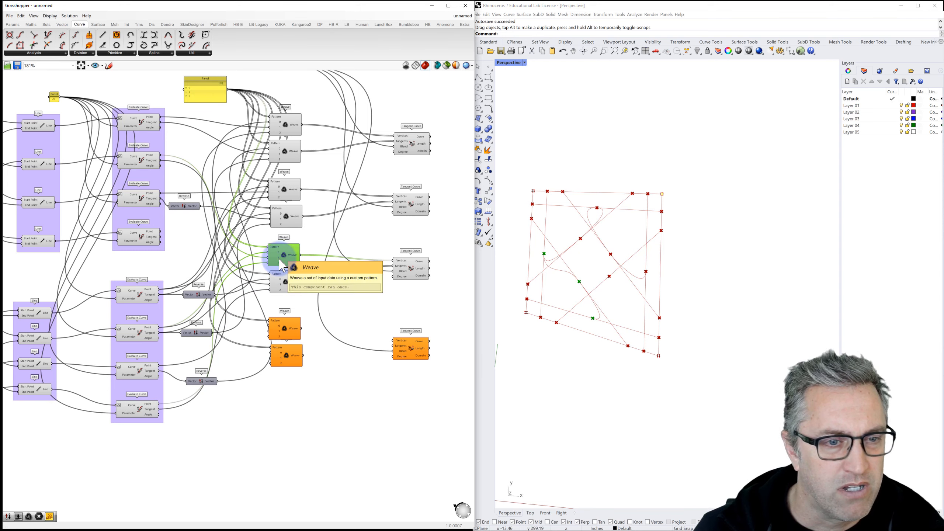
pyautogui.click(139, 330)
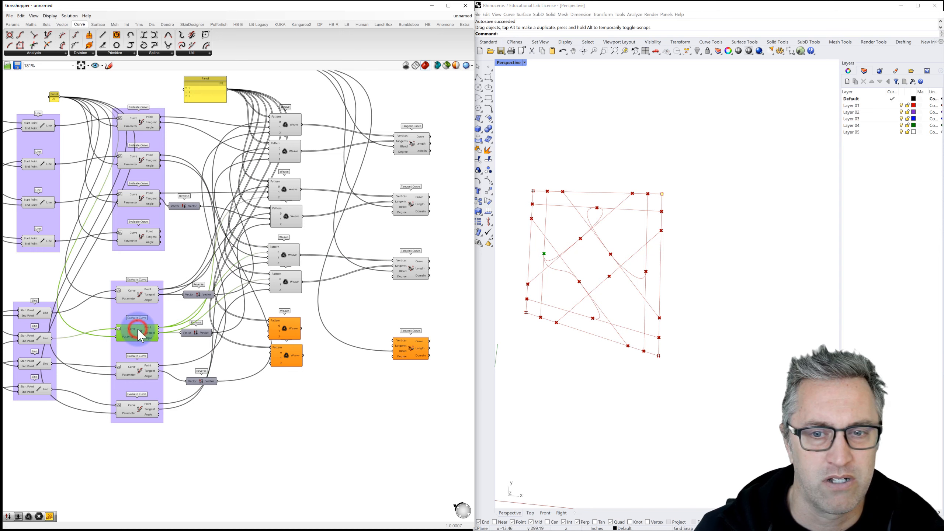
pyautogui.moveTo(188, 333); pyautogui.dragTo(271, 278)
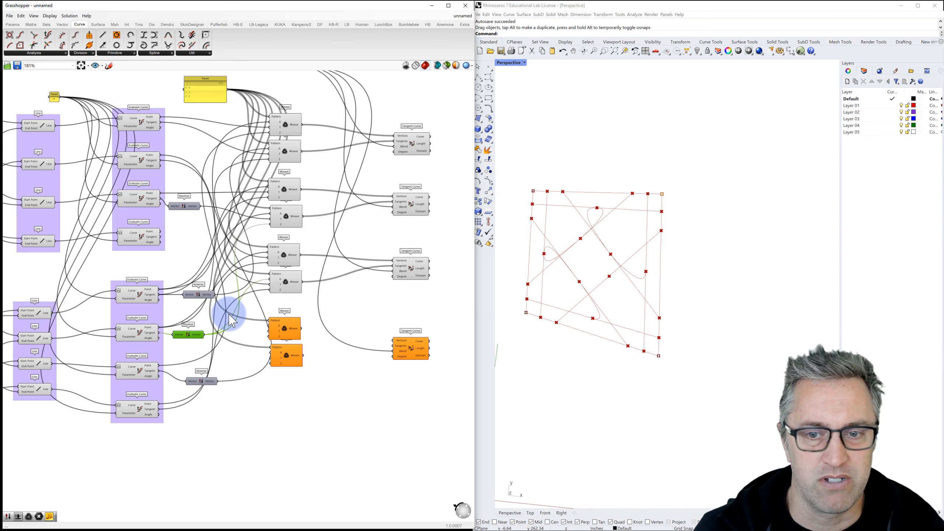
pyautogui.click(152, 298)
pyautogui.click(138, 335)
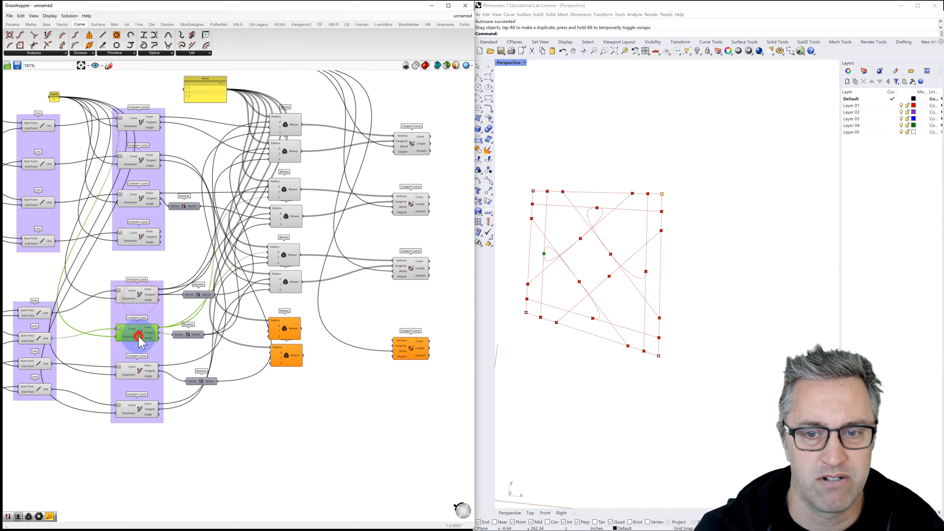
pyautogui.click(140, 367)
pyautogui.click(135, 410)
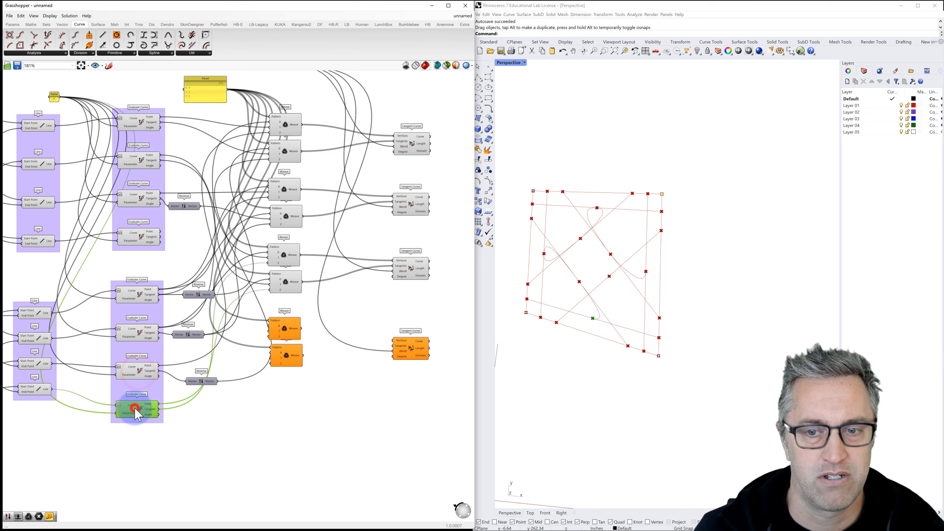
pyautogui.moveTo(159, 406); pyautogui.dragTo(269, 325)
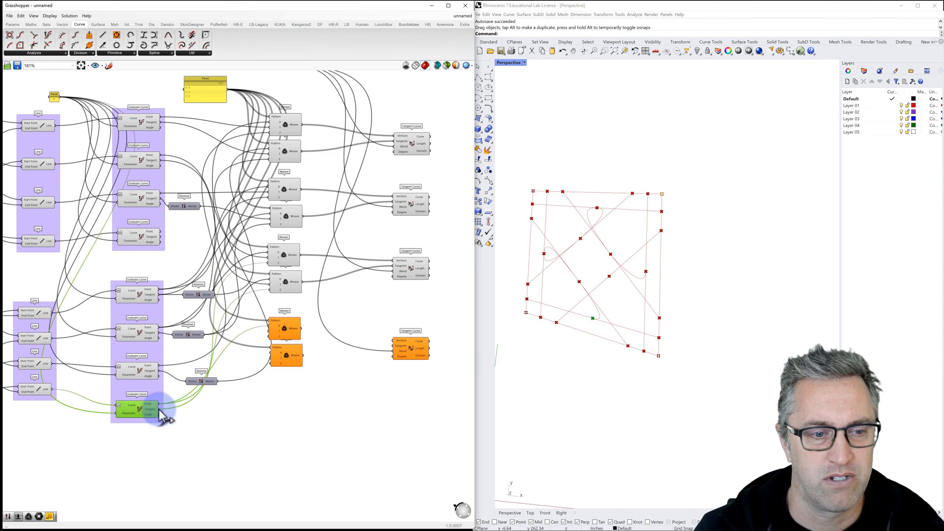
pyautogui.moveTo(159, 409); pyautogui.dragTo(272, 353)
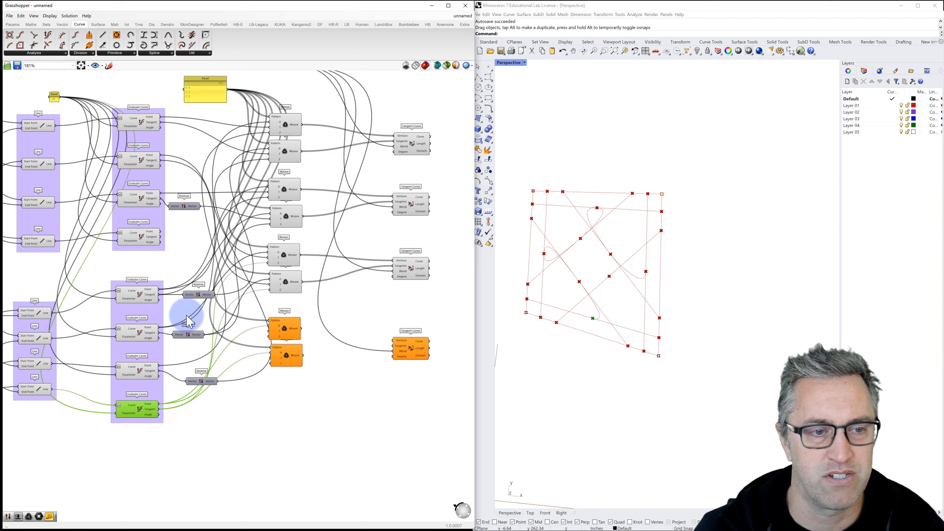
# Step: Complete the last Weave pair's point and tangent inputs and feed it into the fourth Tangent Curve
pyautogui.click(142, 240)
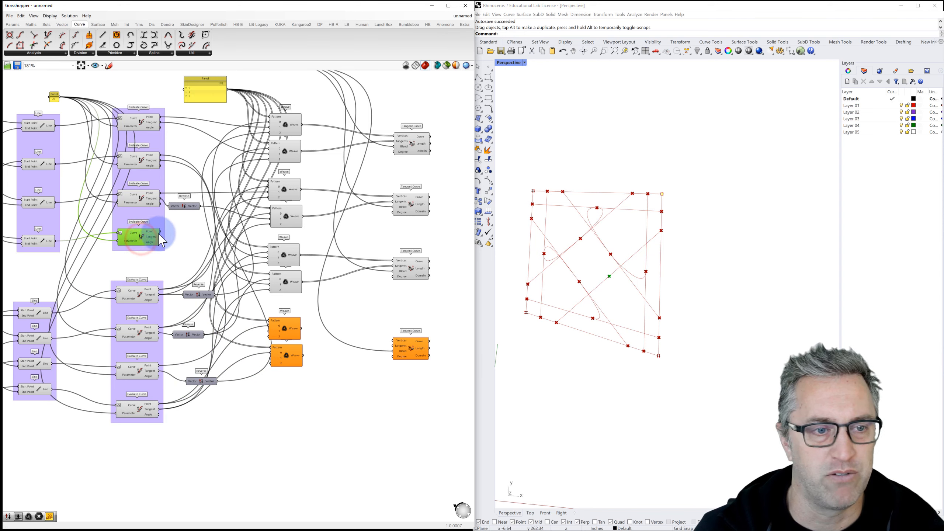
pyautogui.moveTo(160, 232); pyautogui.dragTo(250, 315)
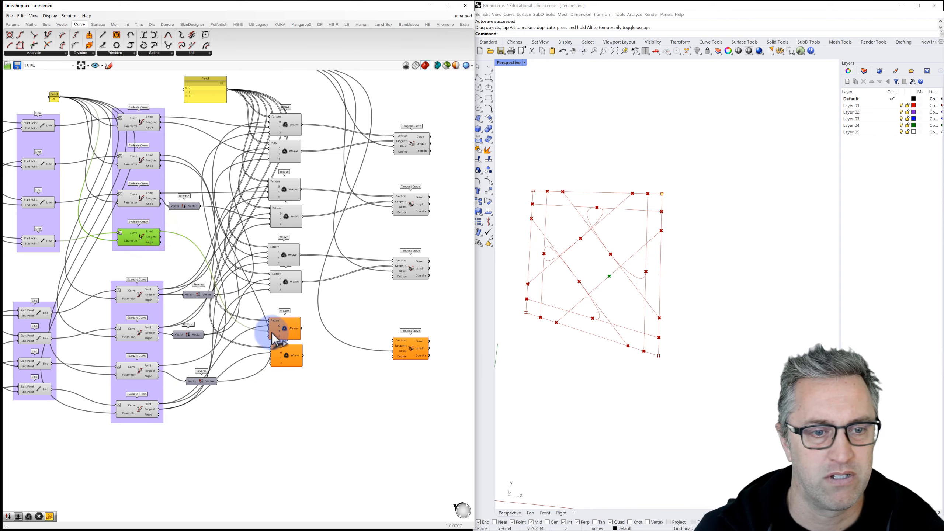
pyautogui.moveTo(162, 236); pyautogui.dragTo(275, 360)
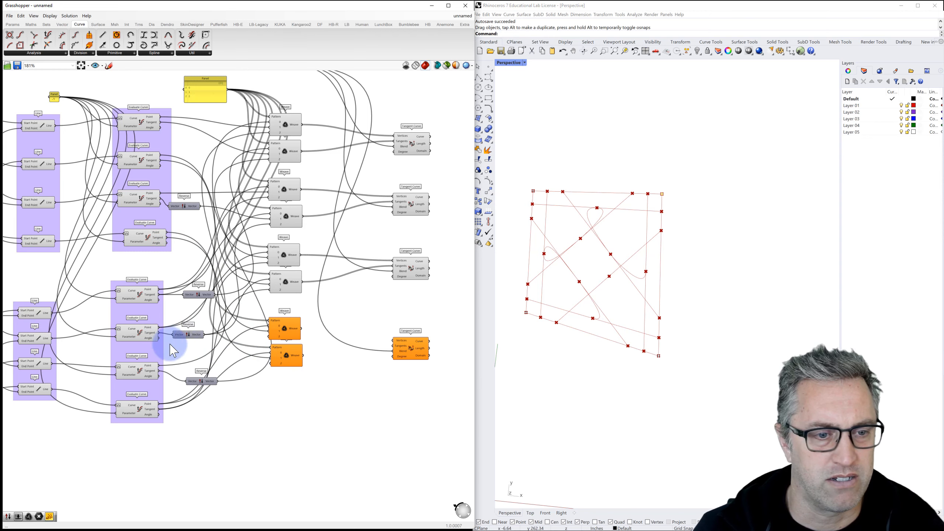
pyautogui.click(286, 331)
pyautogui.click(138, 409)
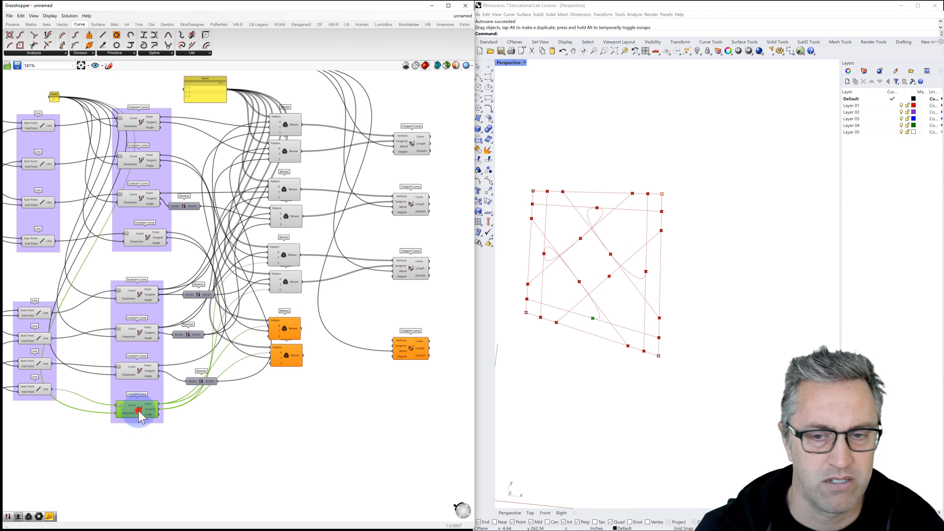
pyautogui.click(139, 369)
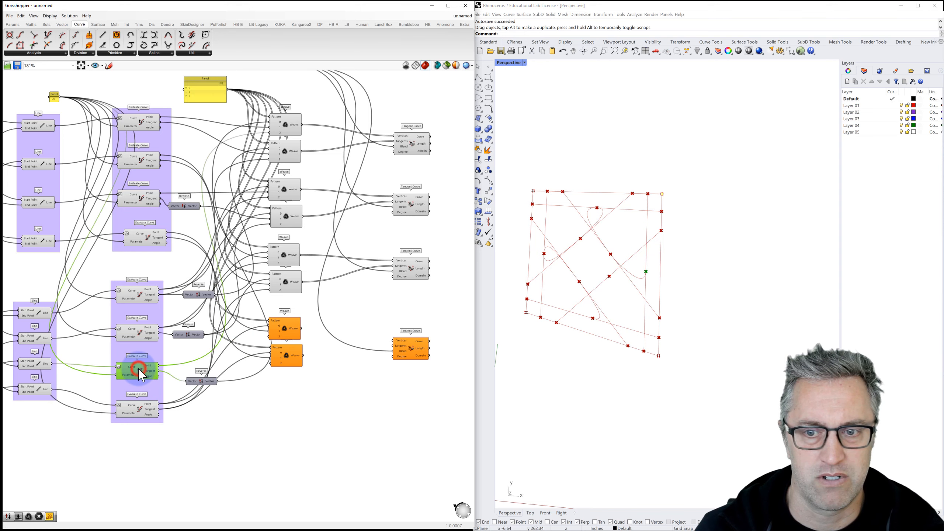
pyautogui.moveTo(159, 366); pyautogui.dragTo(270, 337)
pyautogui.moveTo(160, 372); pyautogui.dragTo(269, 363)
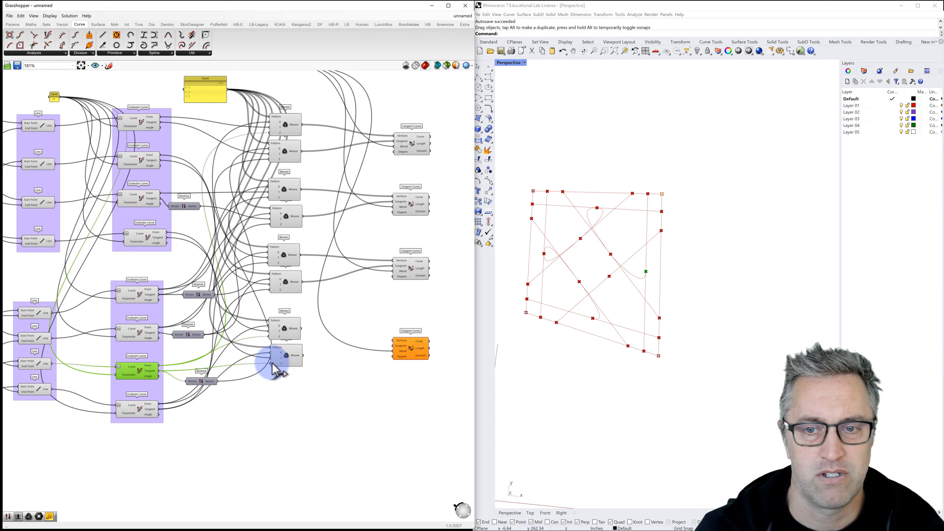
pyautogui.moveTo(301, 328); pyautogui.dragTo(393, 341)
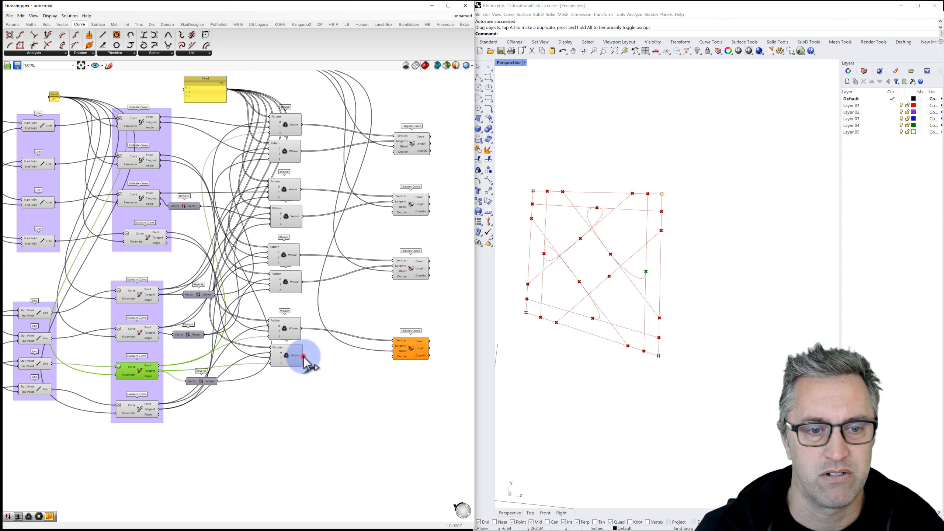
pyautogui.moveTo(304, 357); pyautogui.dragTo(388, 346)
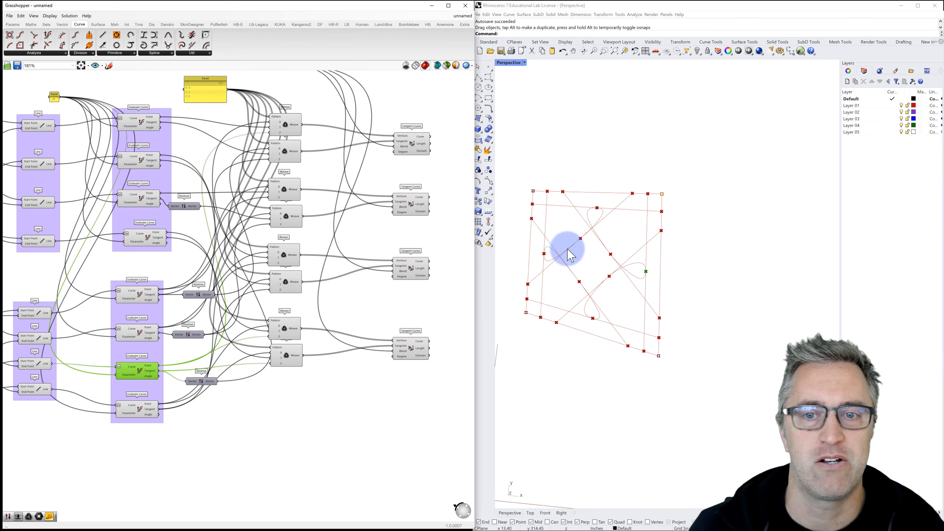
# Step: Window-select both groups of Line components and disable their preview with Ctrl+Q
pyautogui.click(447, 287)
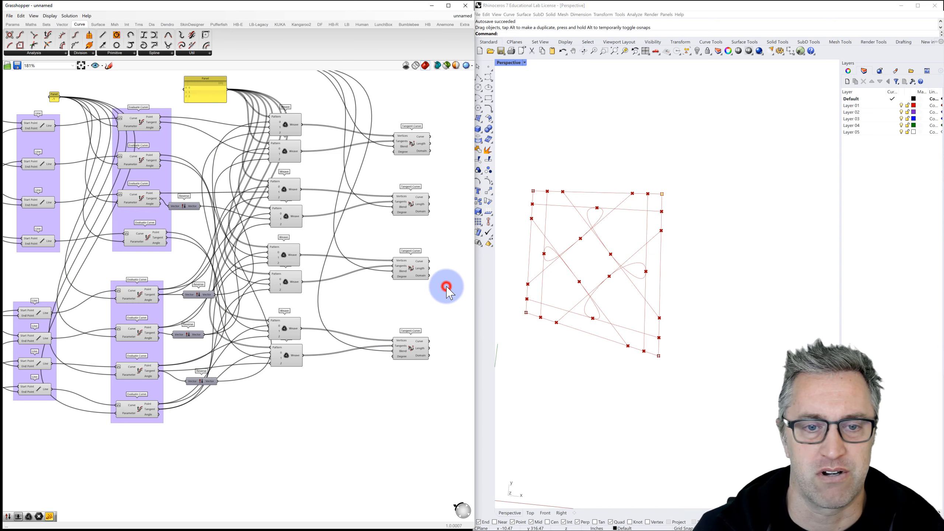
pyautogui.scroll(-2, 444, 296)
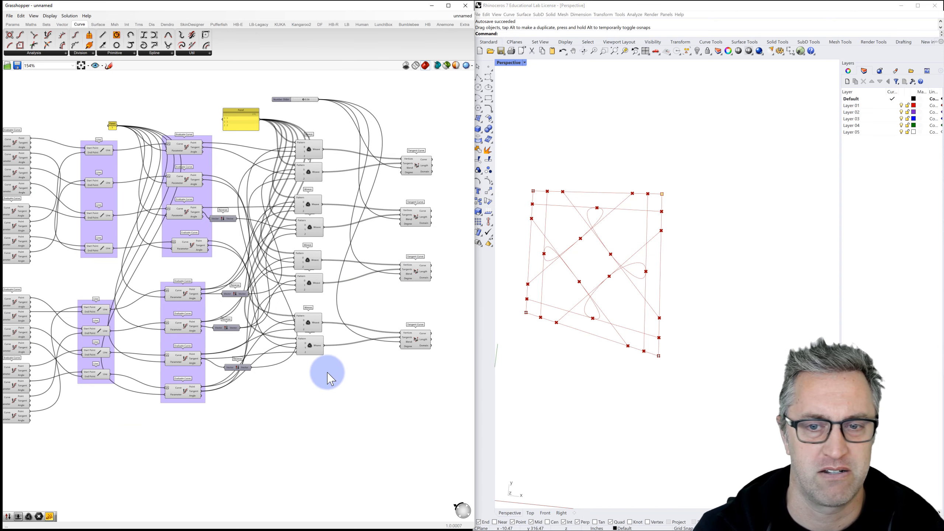
pyautogui.moveTo(326, 371); pyautogui.dragTo(282, 142)
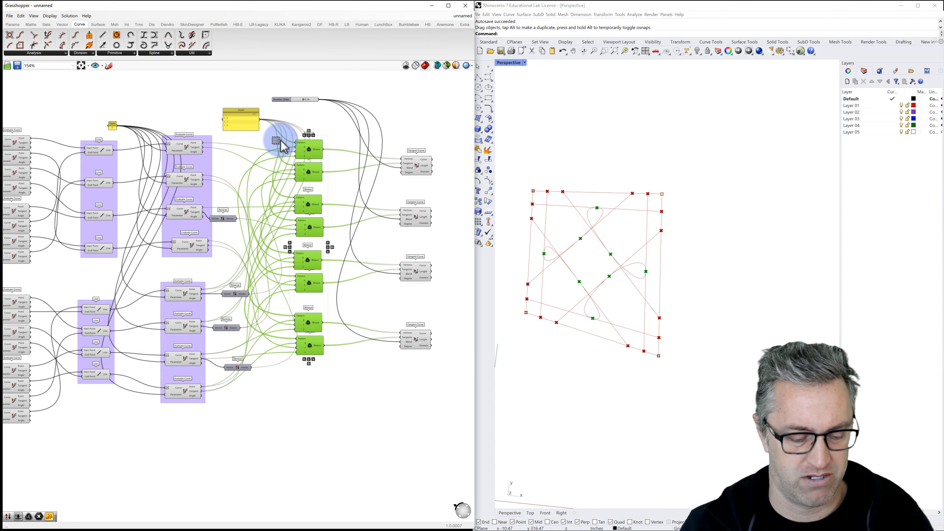
pyautogui.moveTo(214, 419); pyautogui.dragTo(163, 139)
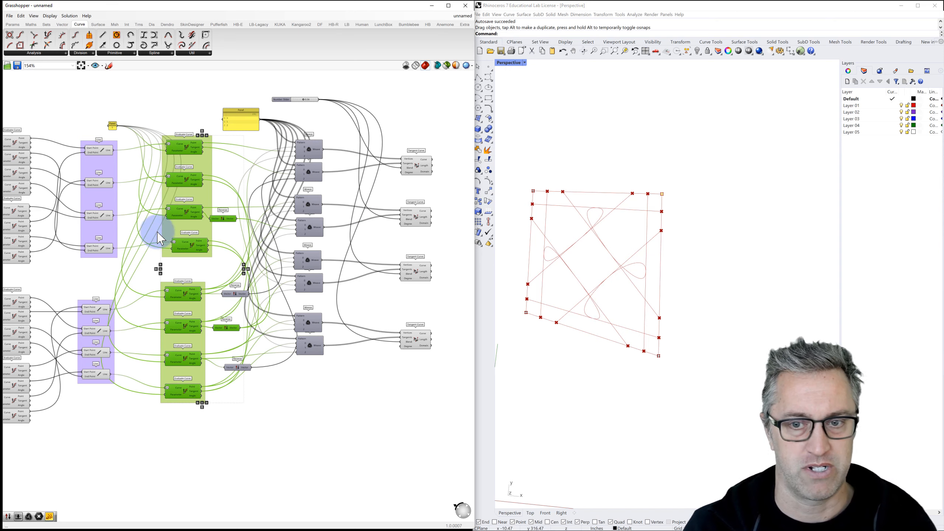
pyautogui.moveTo(116, 405); pyautogui.dragTo(84, 139)
pyautogui.hotkey('ctrl', 'q')
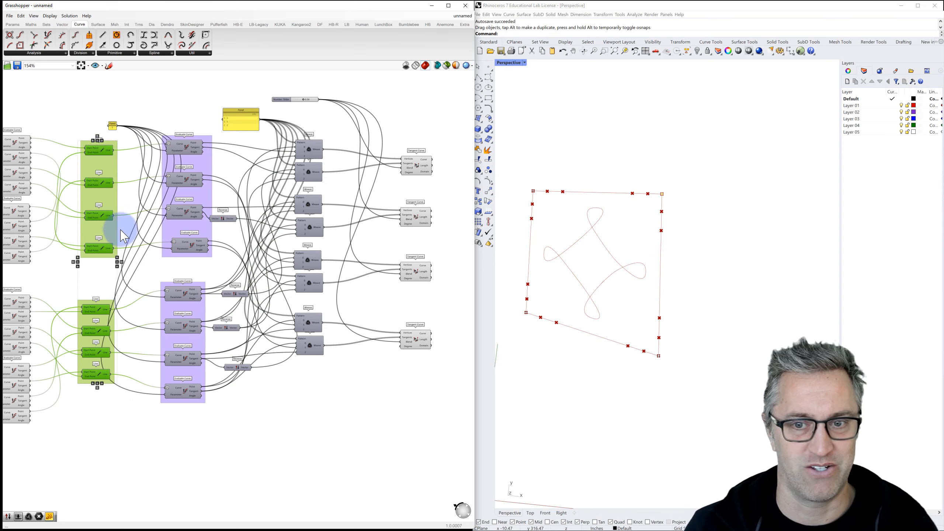
# Step: Hide the Evaluate Curve point previews and orbit the Rhino view around the four-petal curve
pyautogui.moveTo(123, 249); pyautogui.dragTo(286, 232, button='right')
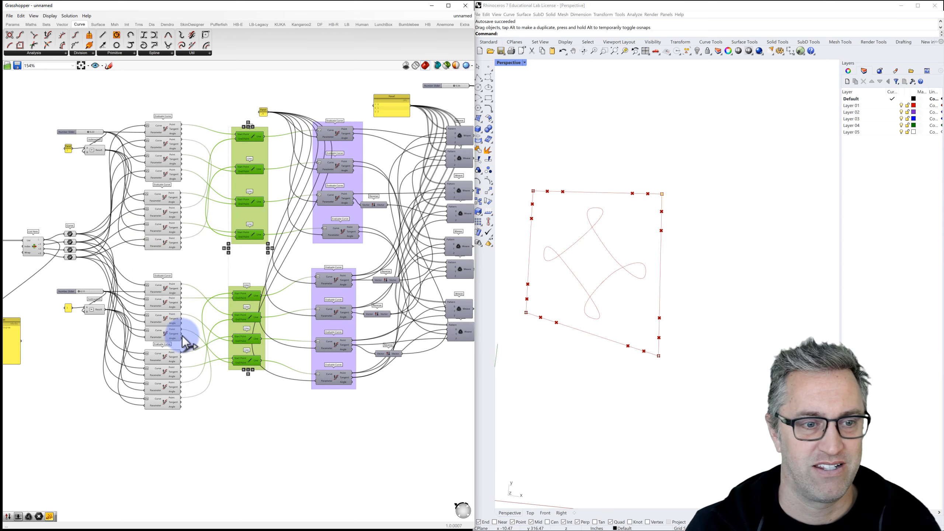
pyautogui.click(196, 425)
pyautogui.moveTo(154, 292); pyautogui.dragTo(140, 101)
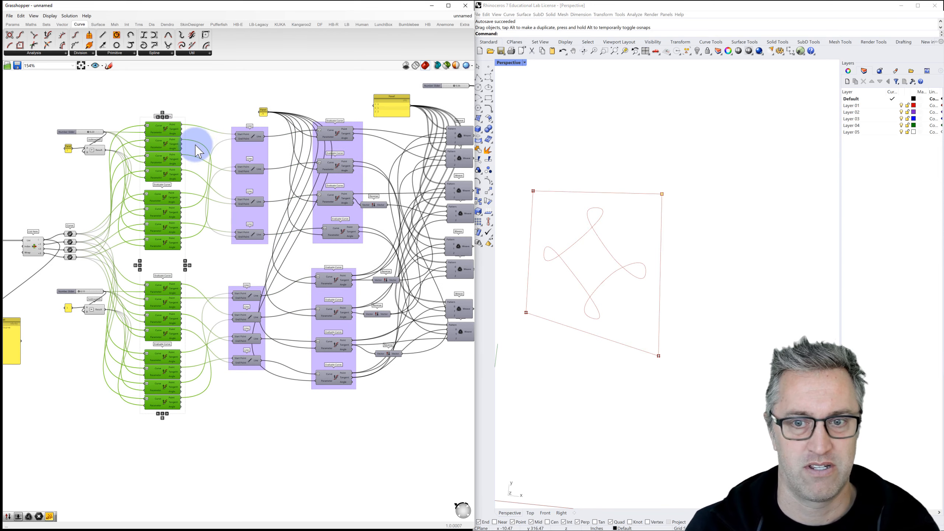
pyautogui.click(222, 102)
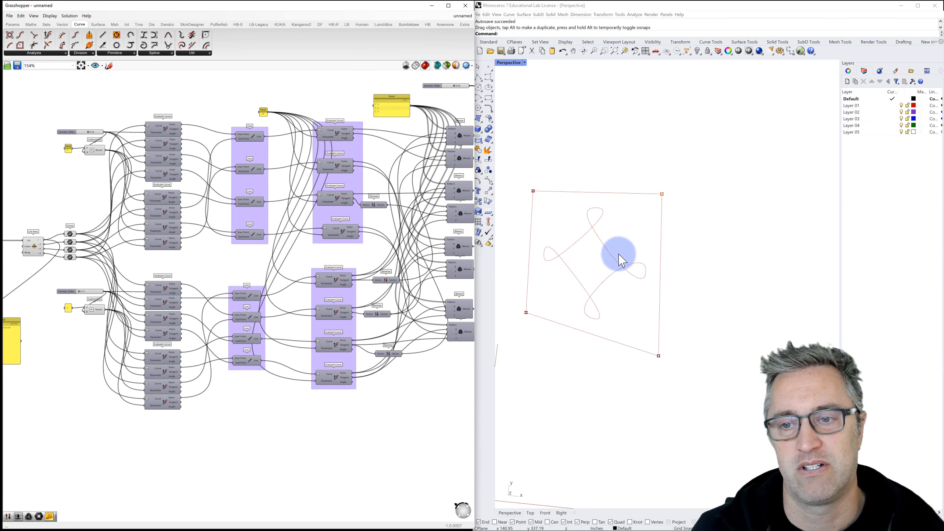
pyautogui.moveTo(617, 256); pyautogui.dragTo(647, 276, button='right')
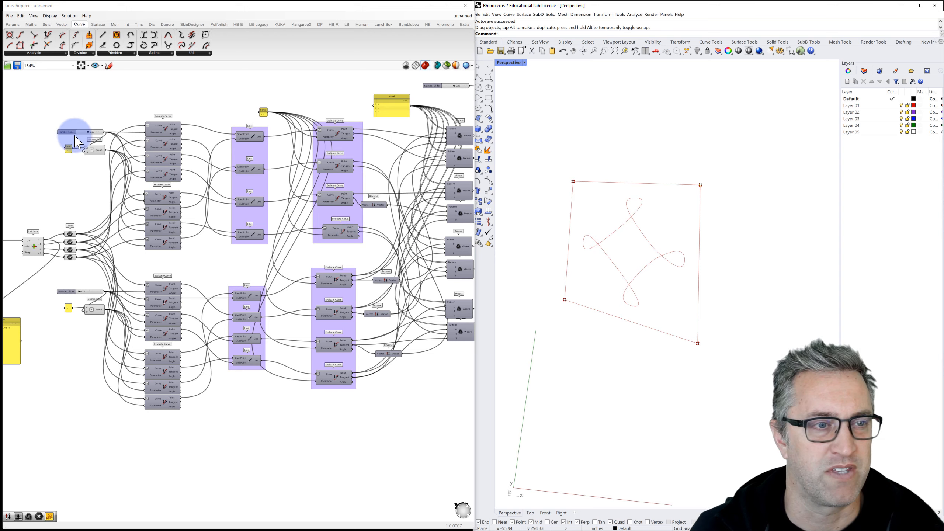
# Step: Set the top slider to about 0.12 and the lower slider to about 0.15
pyautogui.scroll(3, 80, 136)
pyautogui.moveTo(93, 128); pyautogui.dragTo(81, 129)
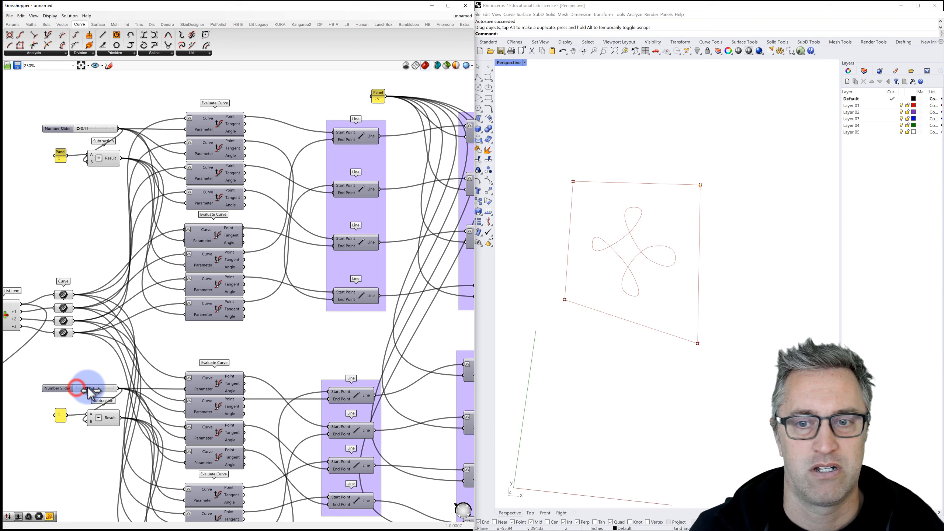
pyautogui.moveTo(99, 389); pyautogui.dragTo(82, 380)
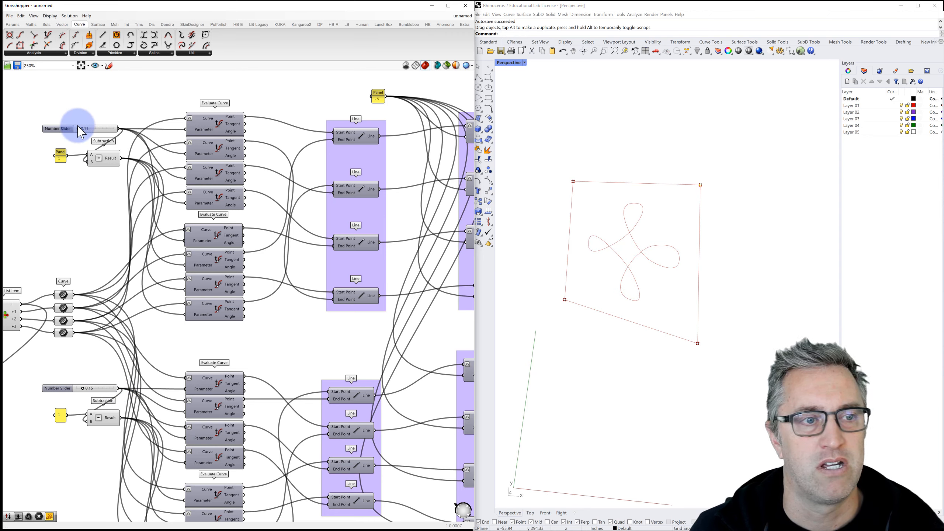
pyautogui.moveTo(79, 129)
pyautogui.mouseDown()
pyautogui.moveTo(136, 133)
pyautogui.moveTo(85, 127)
pyautogui.mouseUp()
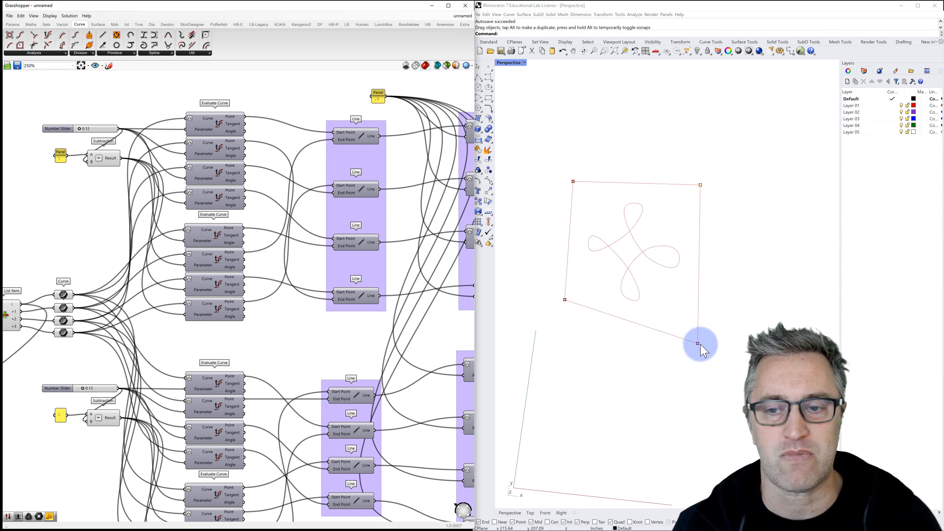
# Step: Move the quadrilateral's right-hand corners into a near-square and raise the first slider to about 0.20
pyautogui.moveTo(698, 344); pyautogui.dragTo(680, 273)
pyautogui.moveTo(702, 184); pyautogui.dragTo(667, 202)
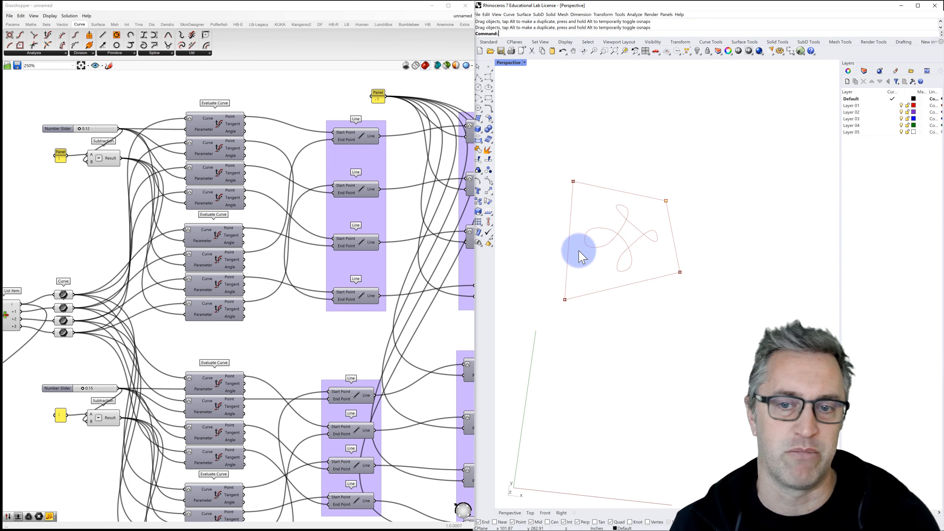
pyautogui.moveTo(679, 273); pyautogui.dragTo(682, 300)
pyautogui.moveTo(666, 201); pyautogui.dragTo(686, 184)
pyautogui.moveTo(80, 129)
pyautogui.mouseDown()
pyautogui.moveTo(104, 128)
pyautogui.moveTo(89, 129)
pyautogui.mouseUp()
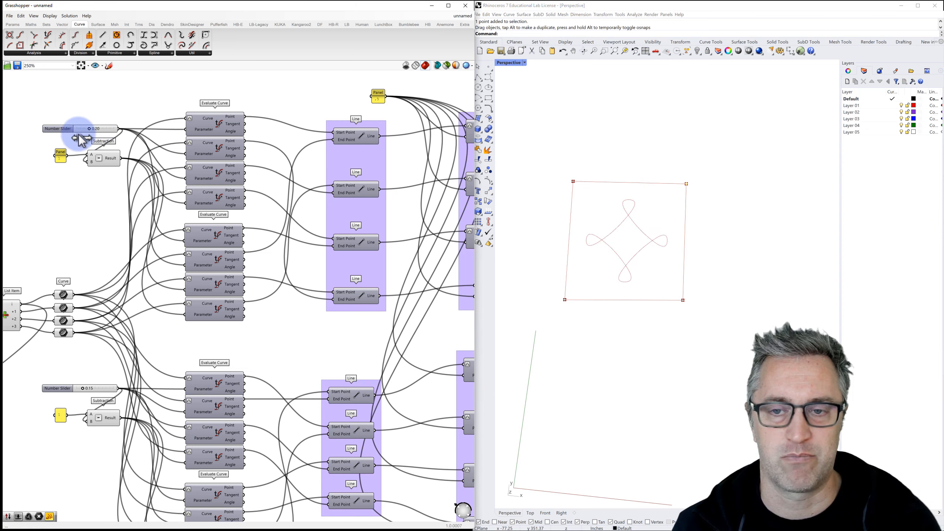